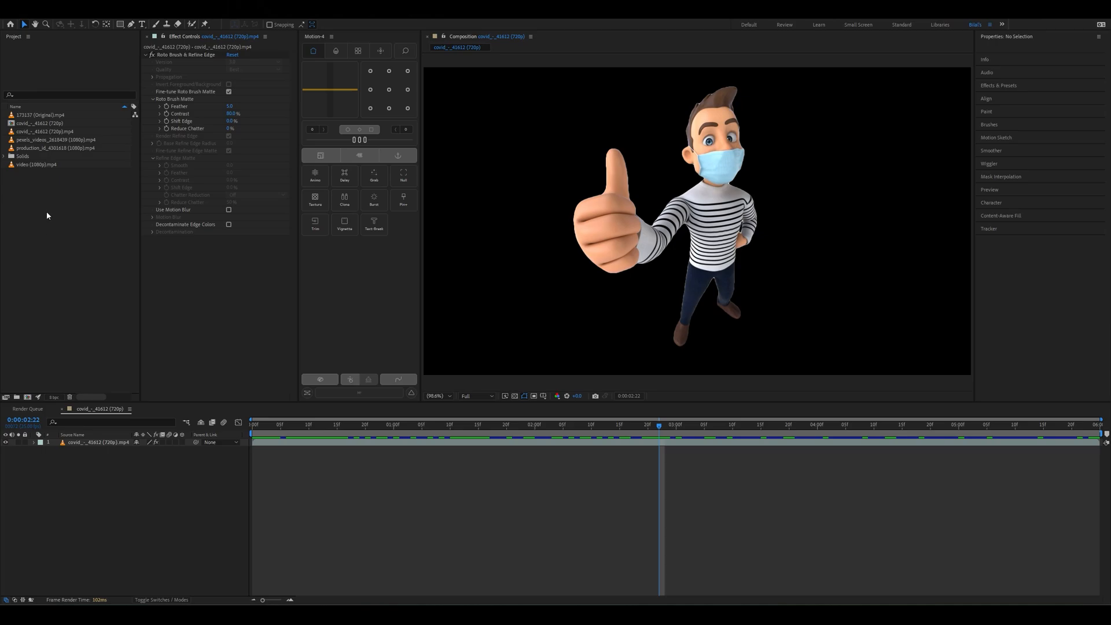
# Create a composition from video (1080p).mp4 and start Track Motion on its footage layer.
pyautogui.click(47, 166)
pyautogui.moveTo(41, 167); pyautogui.dragTo(27, 398)
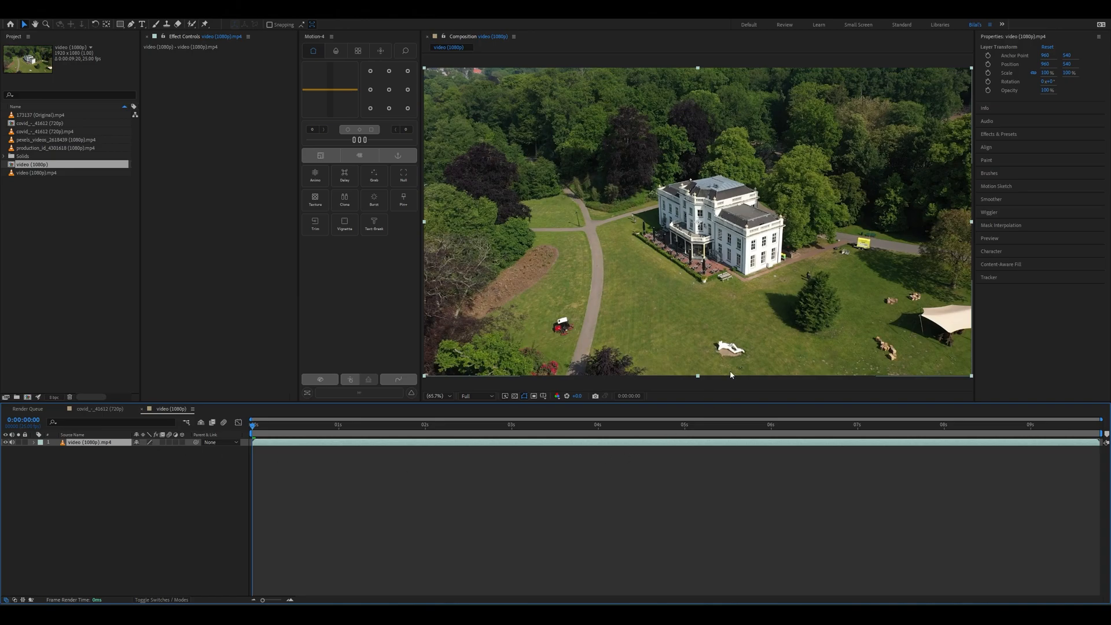
pyautogui.click(989, 277)
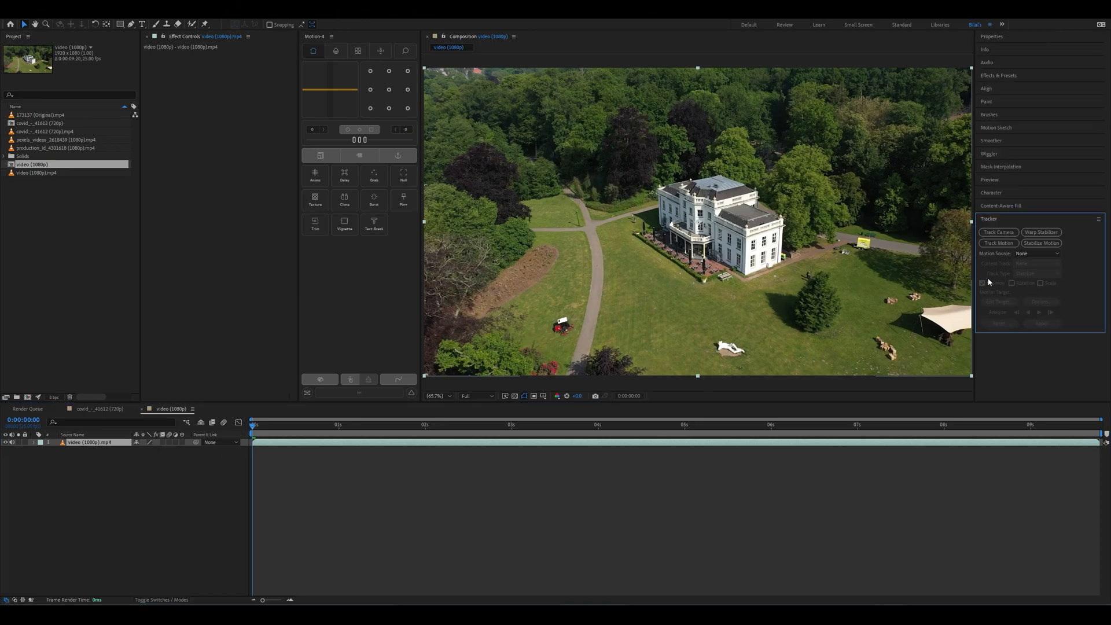
pyautogui.click(997, 243)
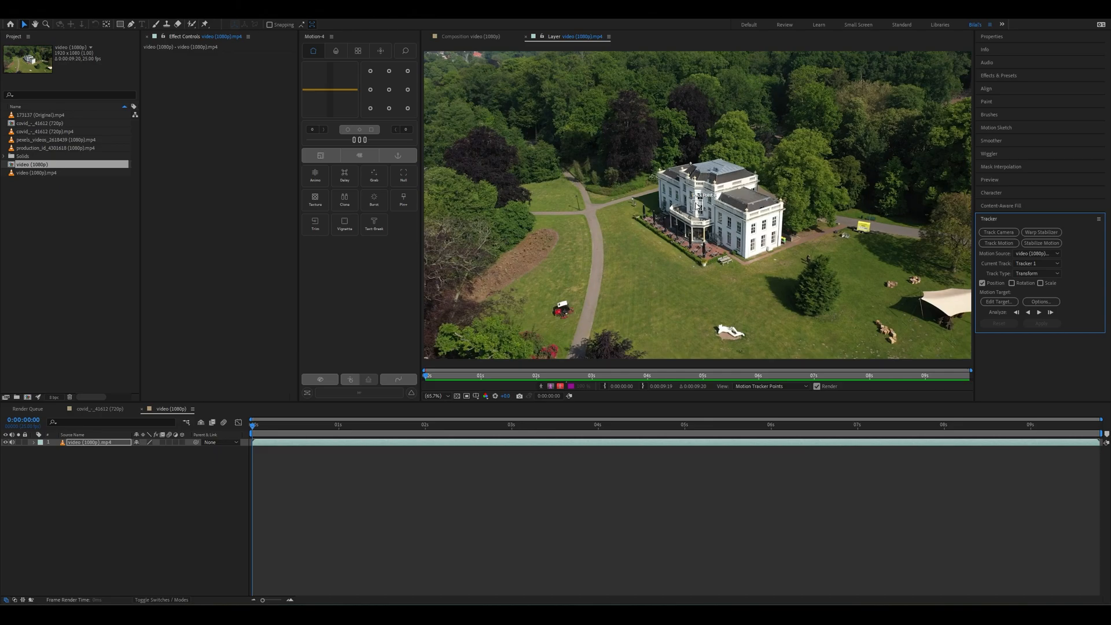
# Try to track an ornament on the mansion roof forward from the first frame.
pyautogui.scroll(6, 699, 207)
pyautogui.moveTo(701, 200); pyautogui.dragTo(662, 238)
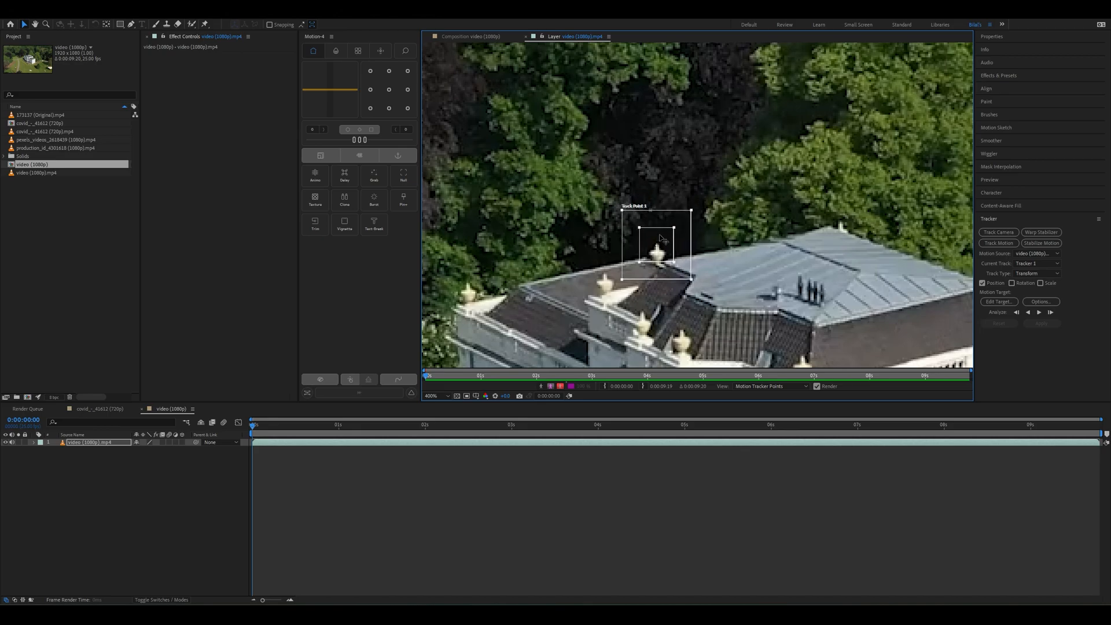
pyautogui.scroll(-3, 663, 238)
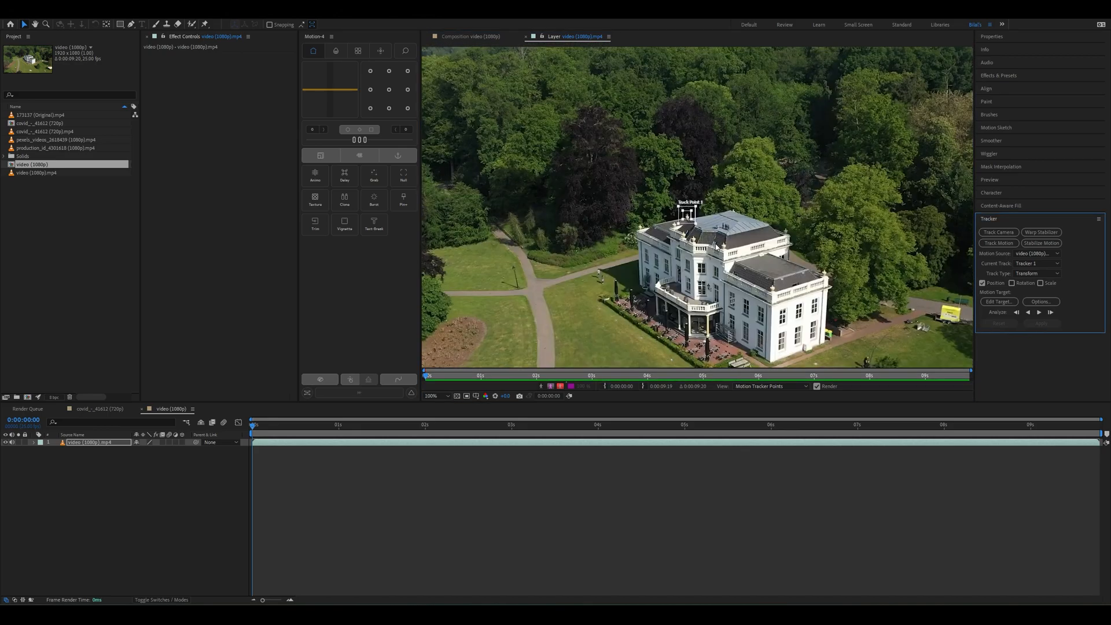
pyautogui.scroll(2, 715, 246)
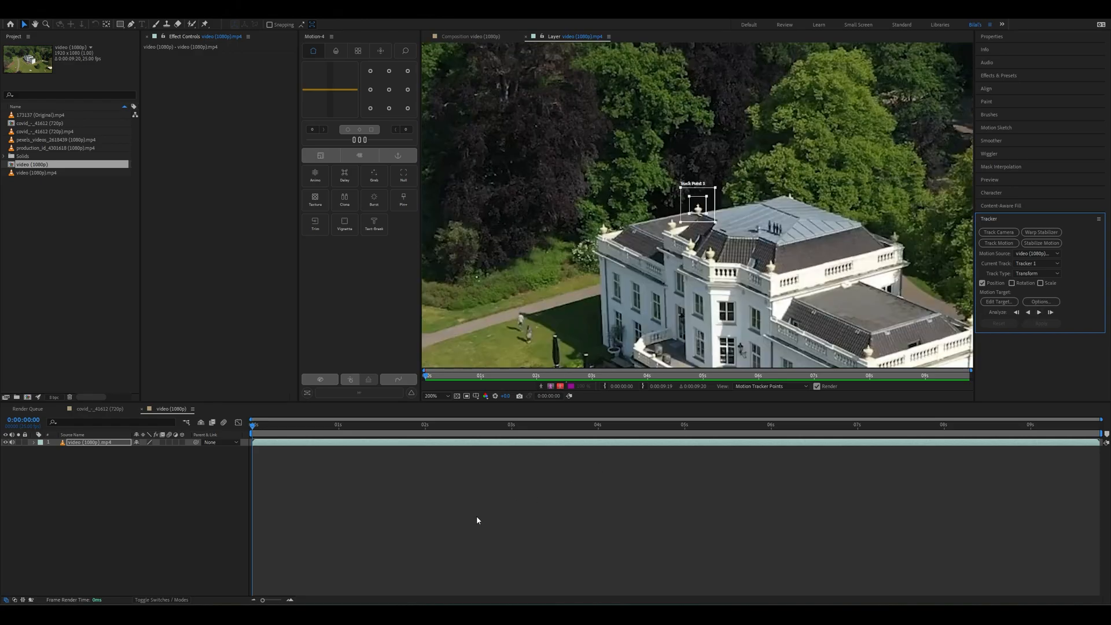
pyautogui.click(1038, 317)
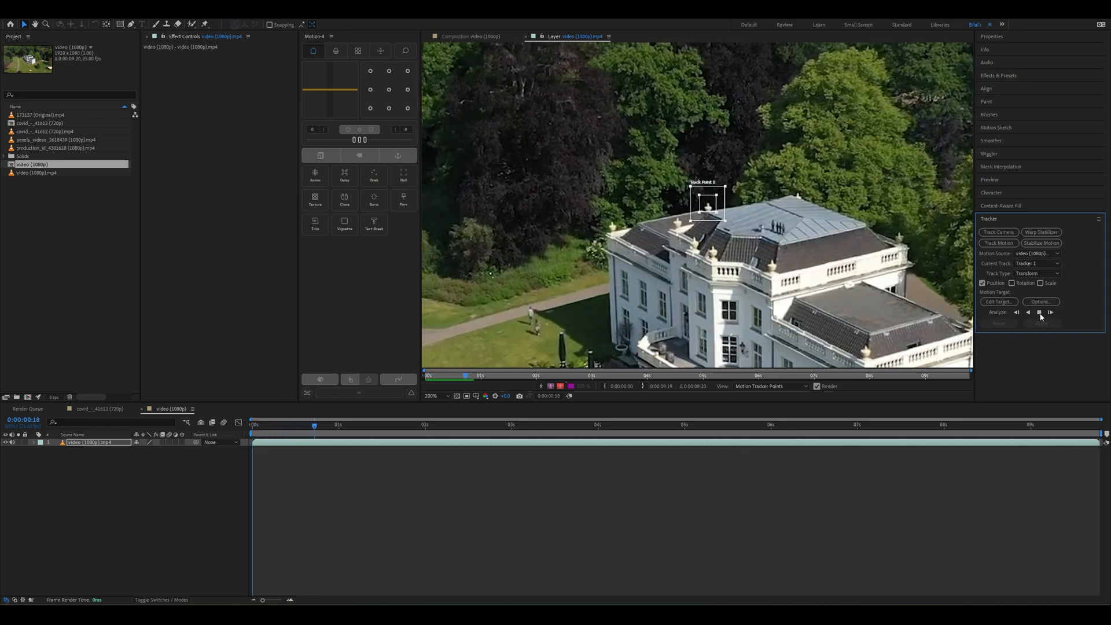
pyautogui.click(1039, 313)
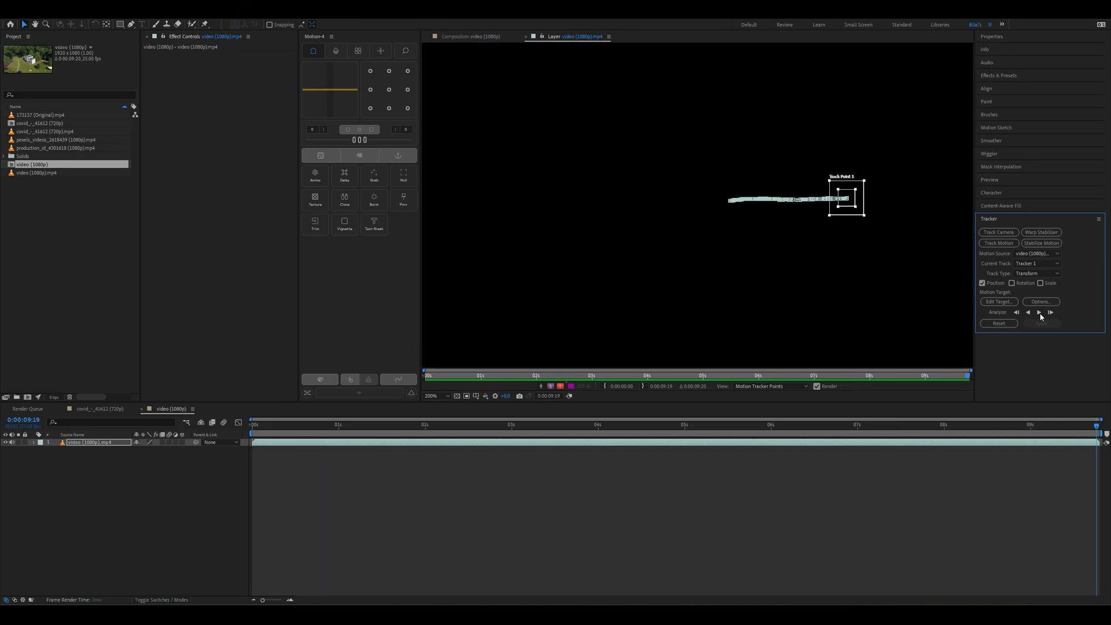
# Reset the tracker at 0:00:07:06, place the track point on the roof's near corner ornament and analyze forward.
pyautogui.moveTo(1096, 429); pyautogui.dragTo(878, 441)
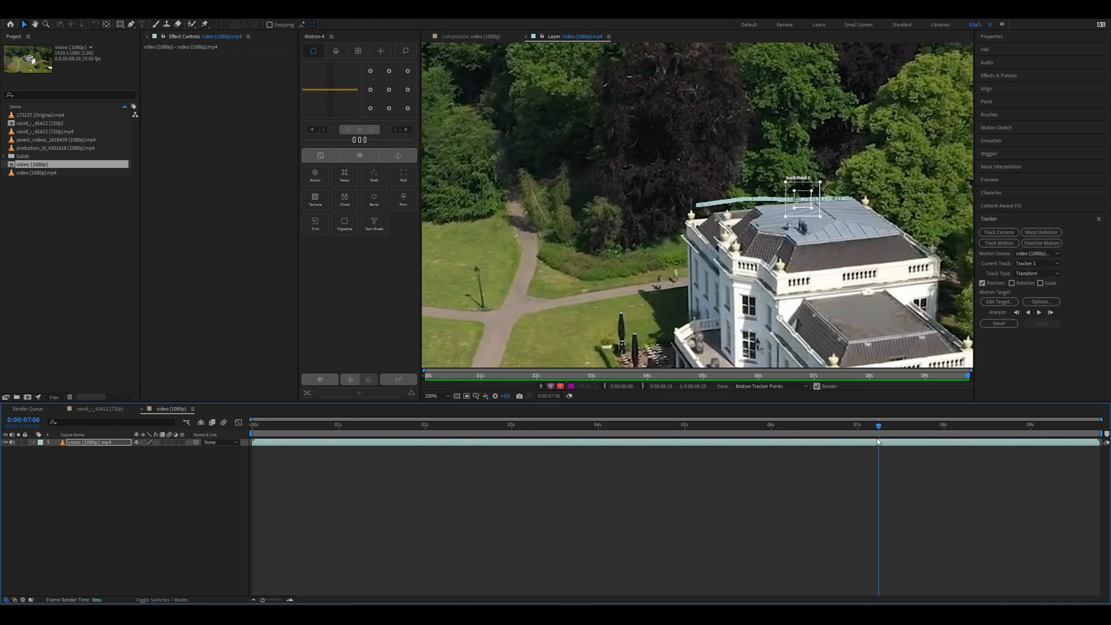
pyautogui.click(992, 324)
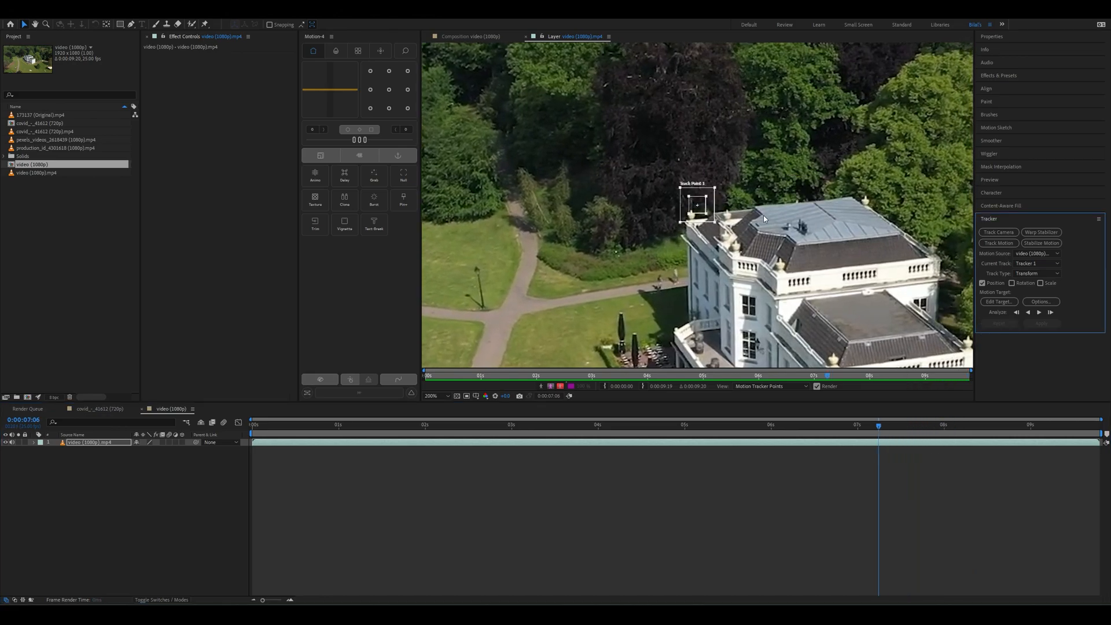
pyautogui.moveTo(694, 201); pyautogui.dragTo(694, 210)
pyautogui.click(1040, 314)
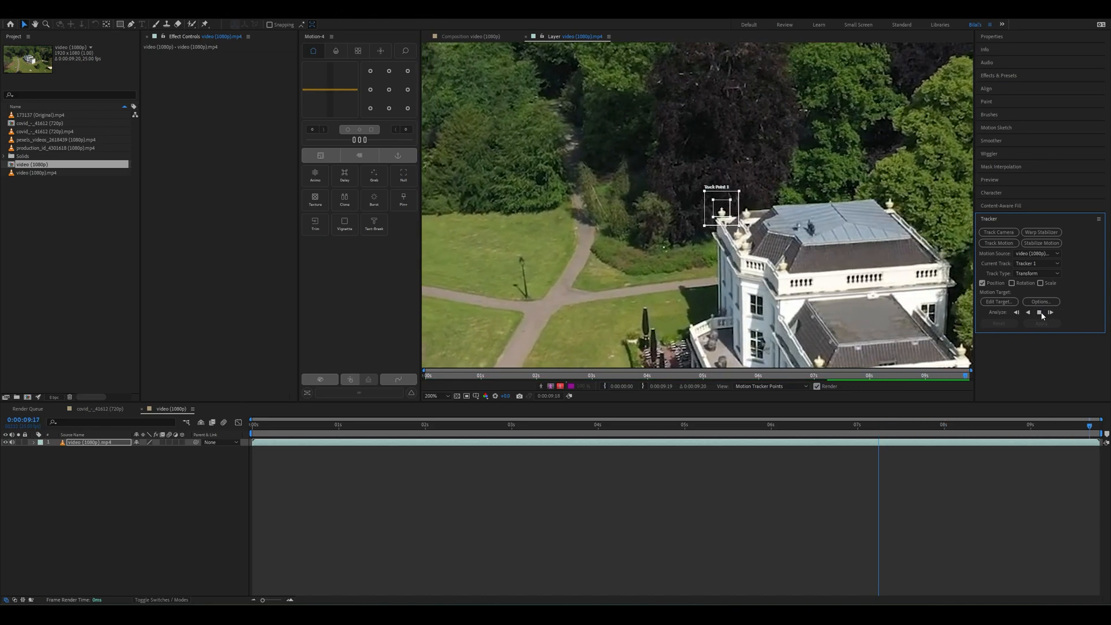
pyautogui.click(1028, 314)
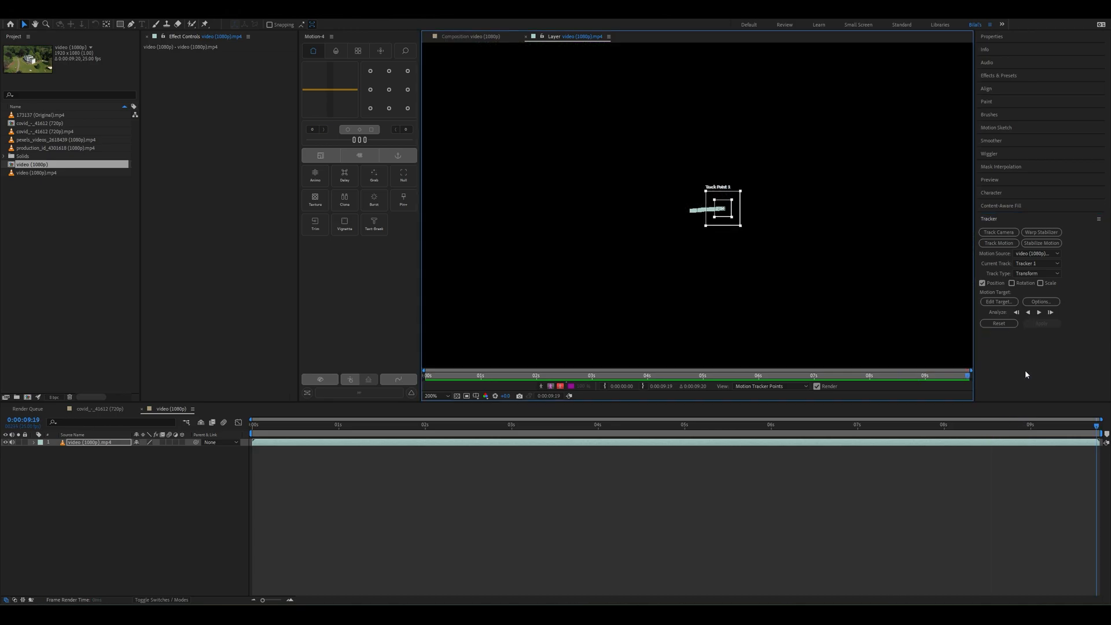
# Trim the composition to a work area ending at 0:00:09:18 and analyze the track point backward to the first frame.
pyautogui.press('pageup')
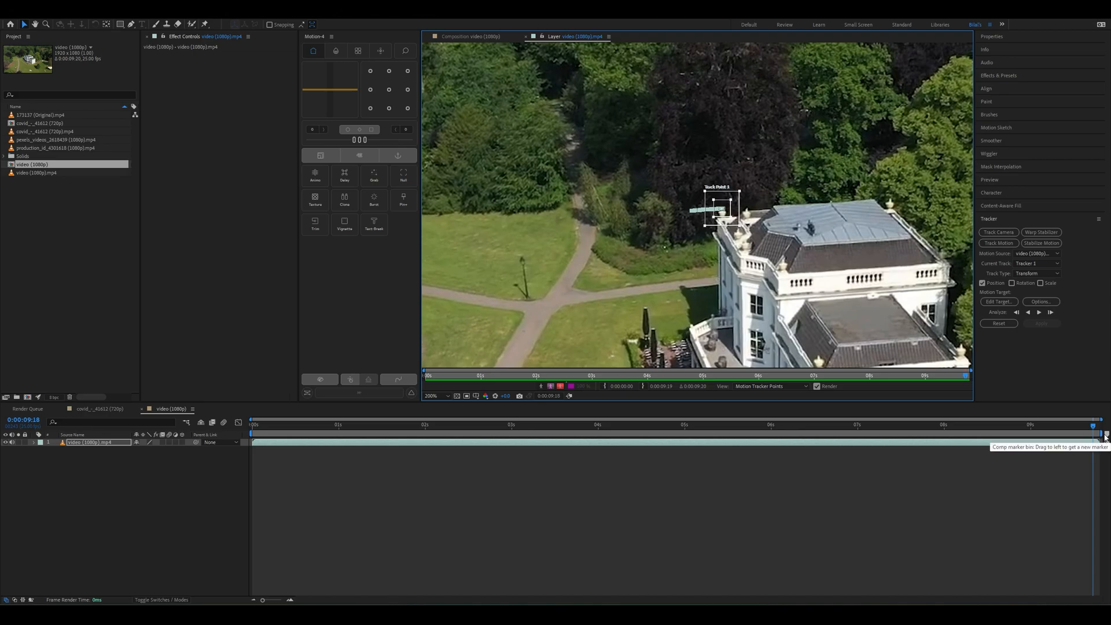
pyautogui.click(1105, 442)
pyautogui.rightClick(1098, 433)
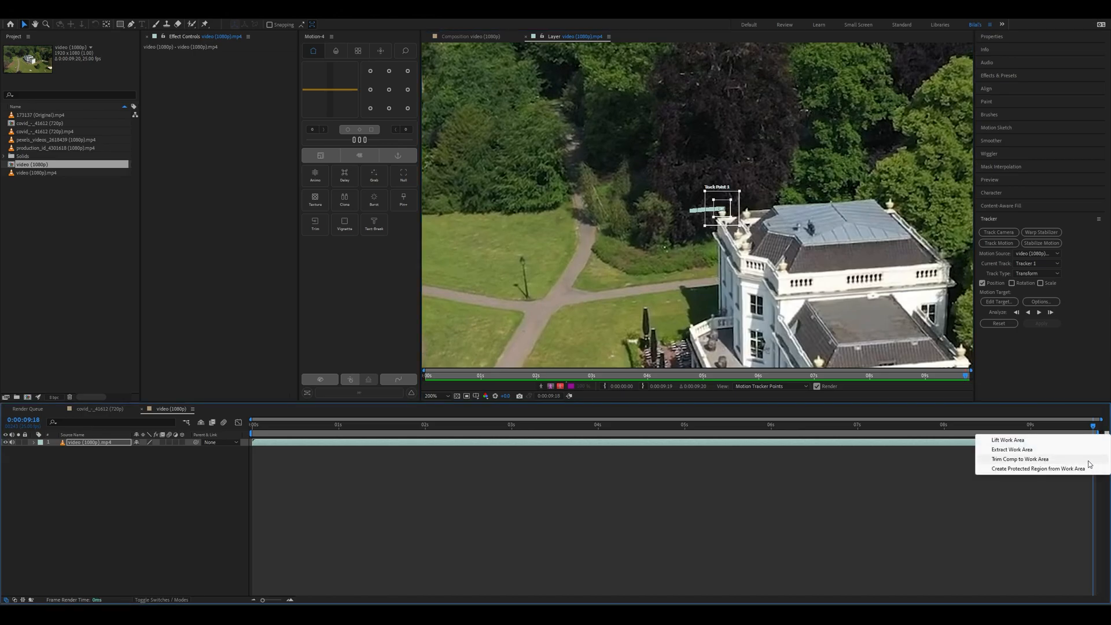
pyautogui.click(1088, 459)
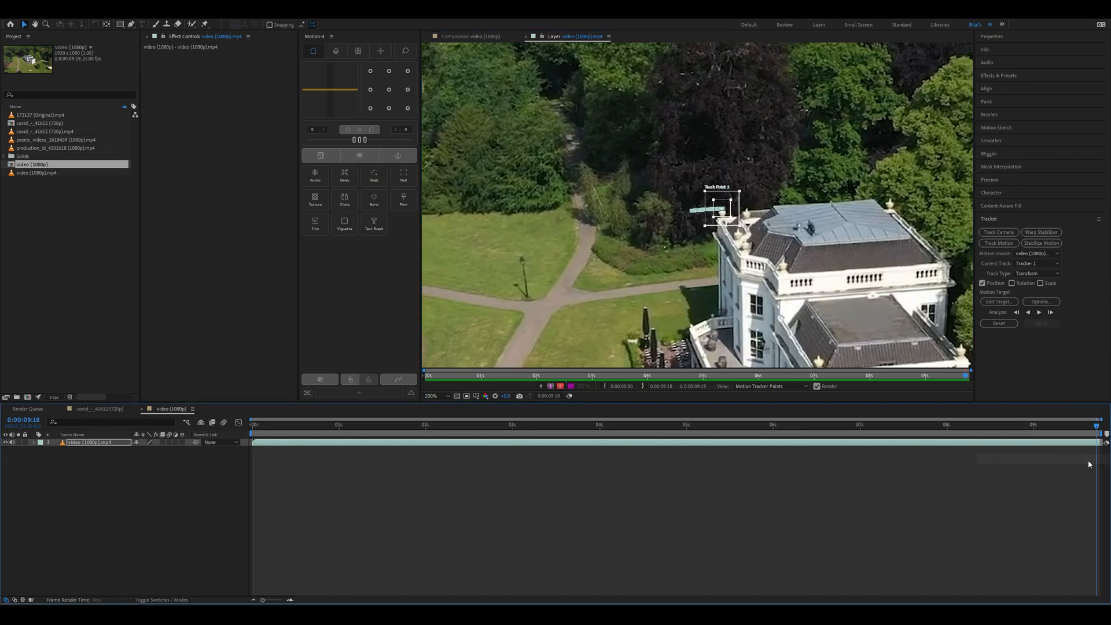
pyautogui.click(1029, 312)
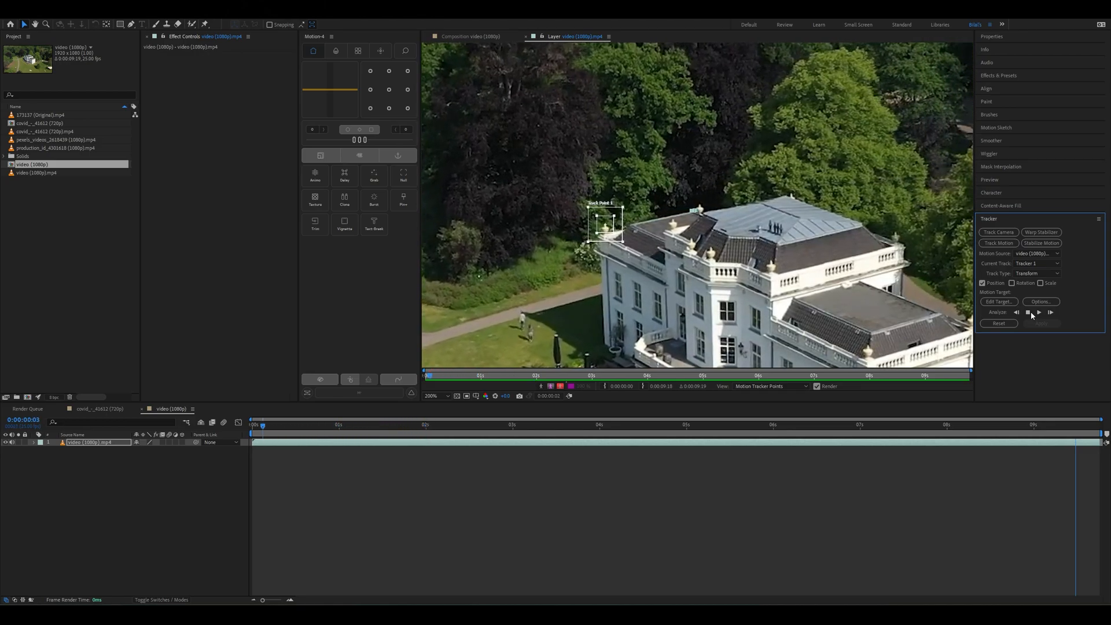
# Add a null object to the video (1080p) composition and return to the composition view.
pyautogui.rightClick(372, 463)
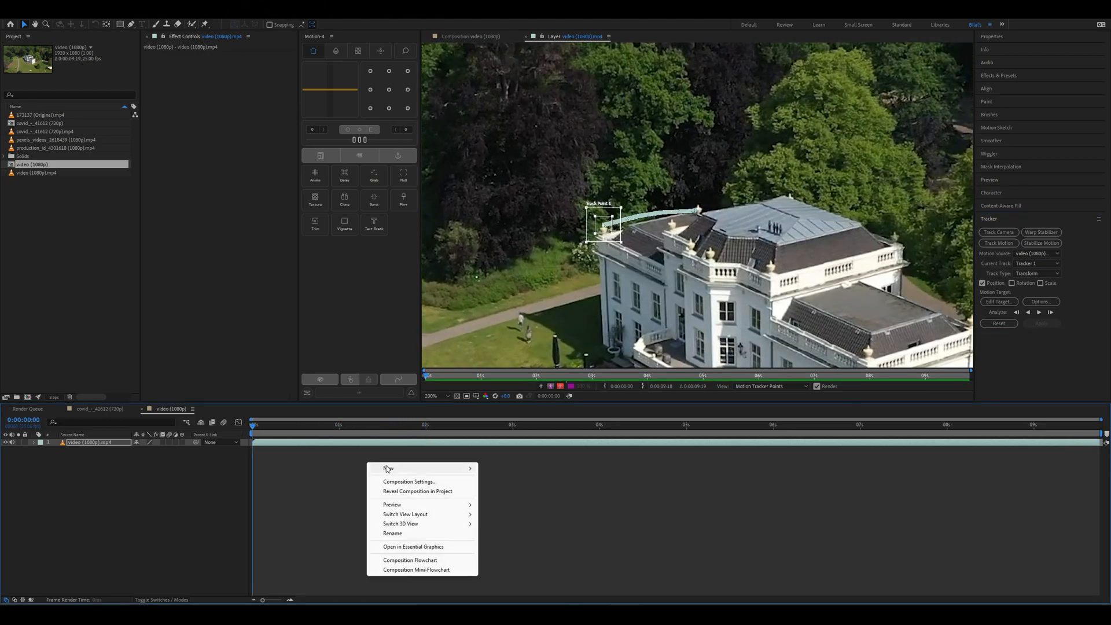
pyautogui.moveTo(385, 468)
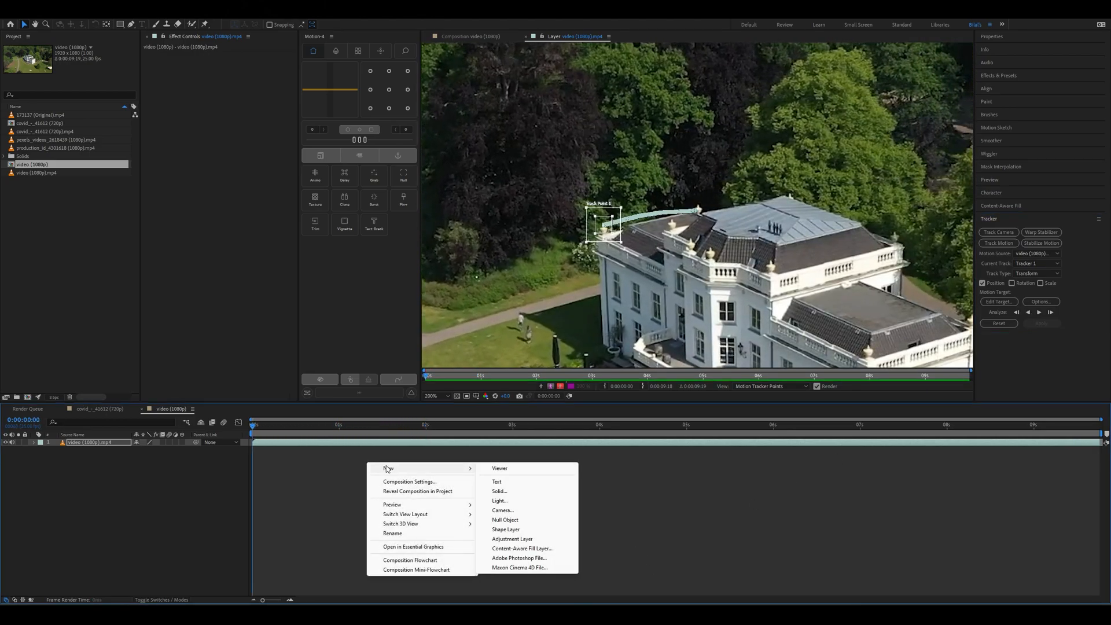
pyautogui.click(516, 518)
pyautogui.click(492, 36)
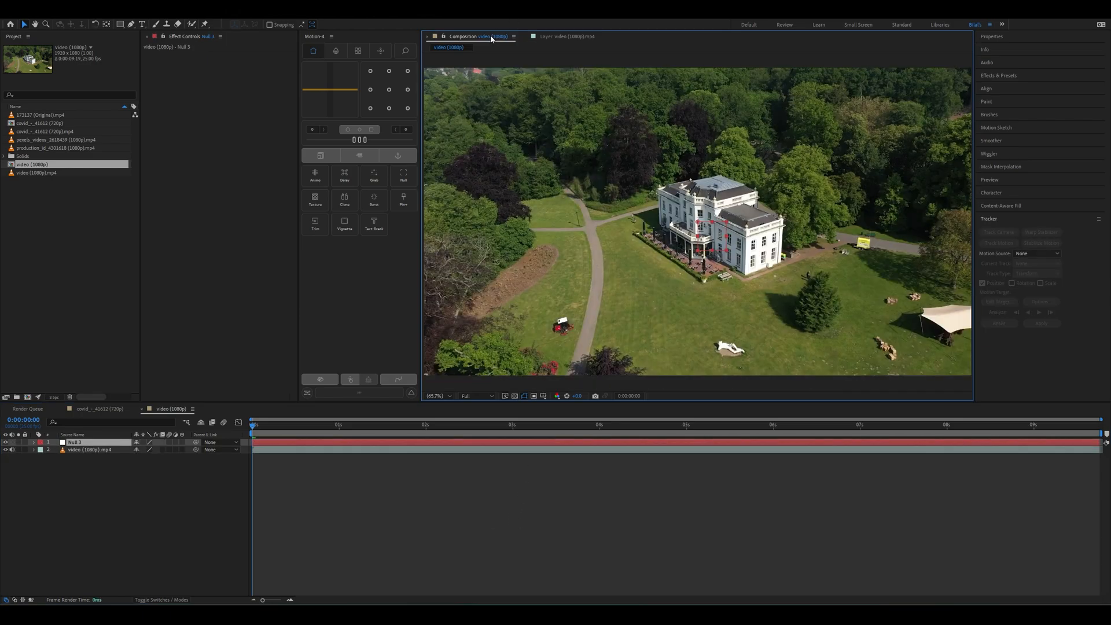
# Set the new null object as the motion target for the footage layer's tracker.
pyautogui.click(834, 450)
pyautogui.click(554, 36)
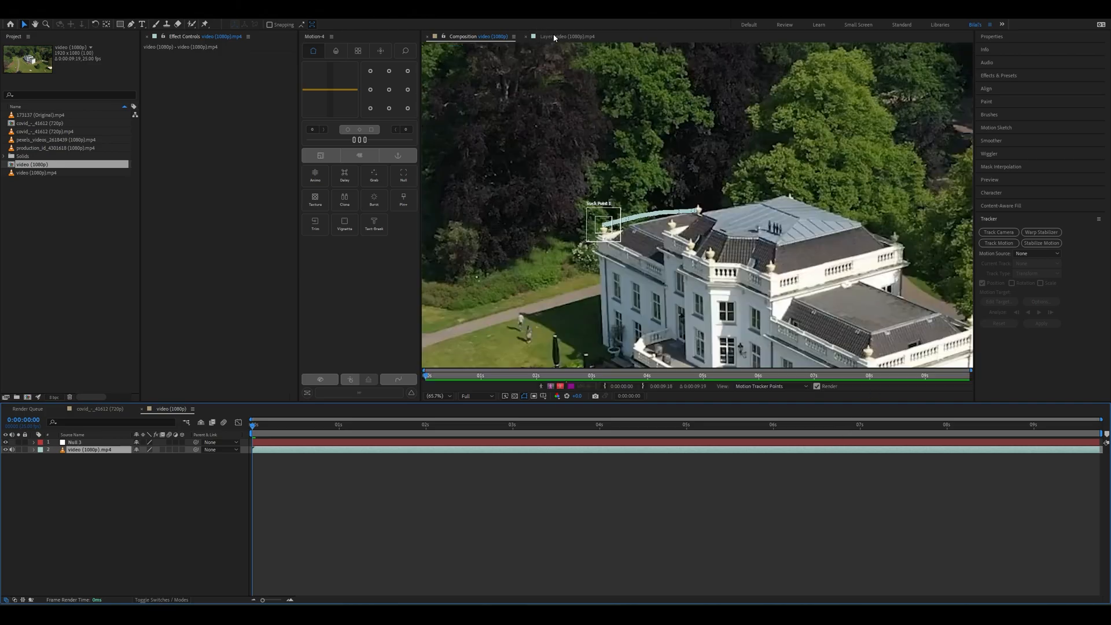
pyautogui.click(999, 302)
pyautogui.click(545, 295)
pyautogui.click(552, 304)
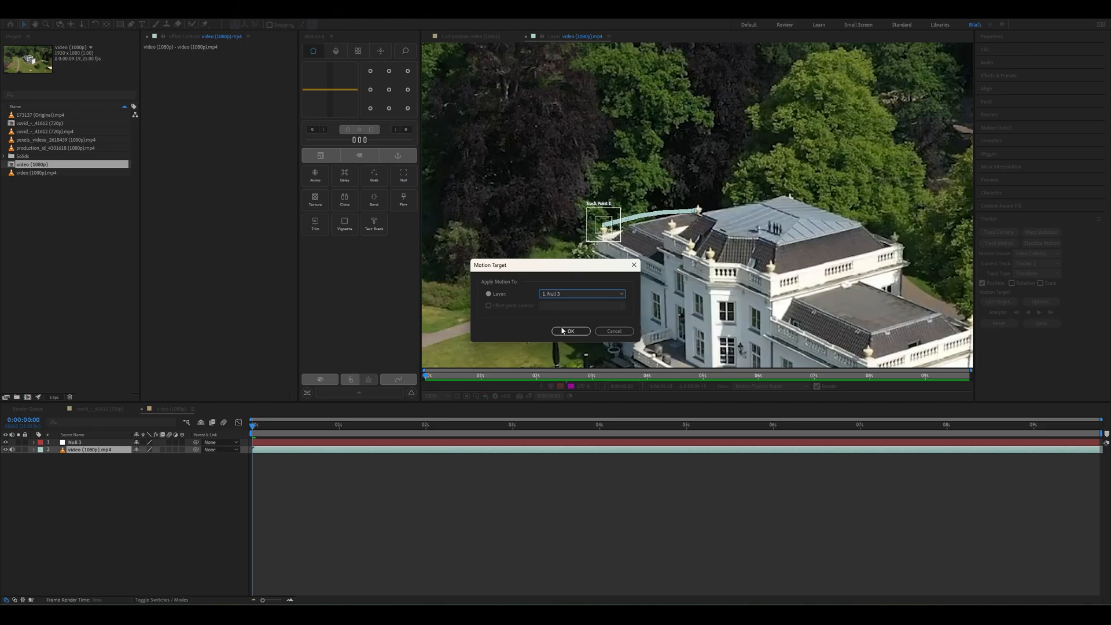
pyautogui.click(562, 331)
# Apply the tracked motion to the null object in the X and Y dimensions and preview the result.
pyautogui.click(1041, 324)
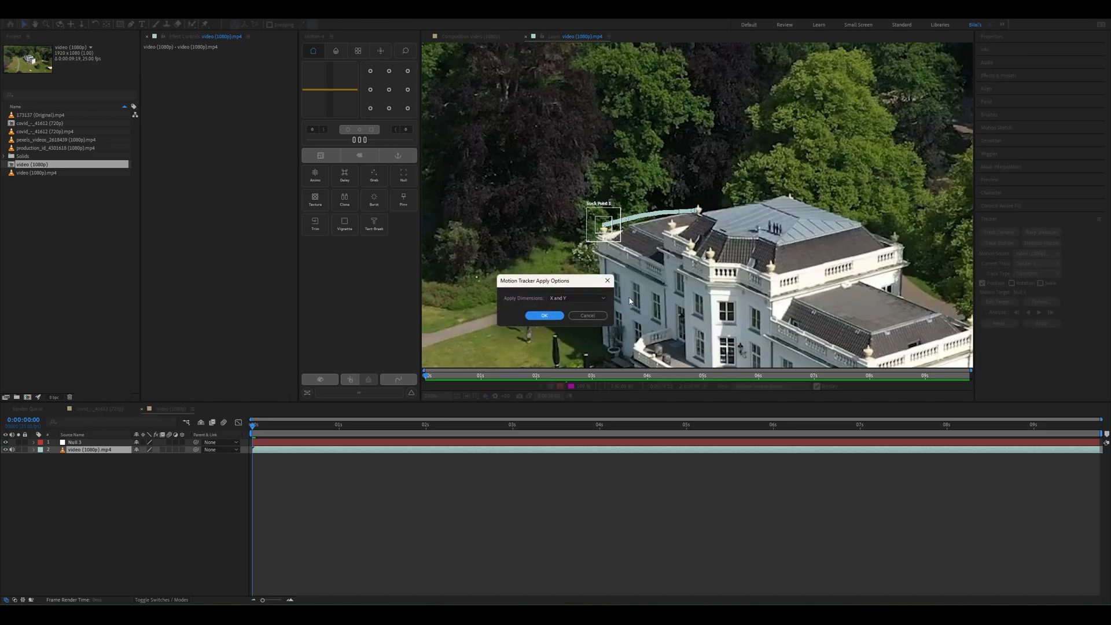
pyautogui.click(564, 298)
pyautogui.click(564, 309)
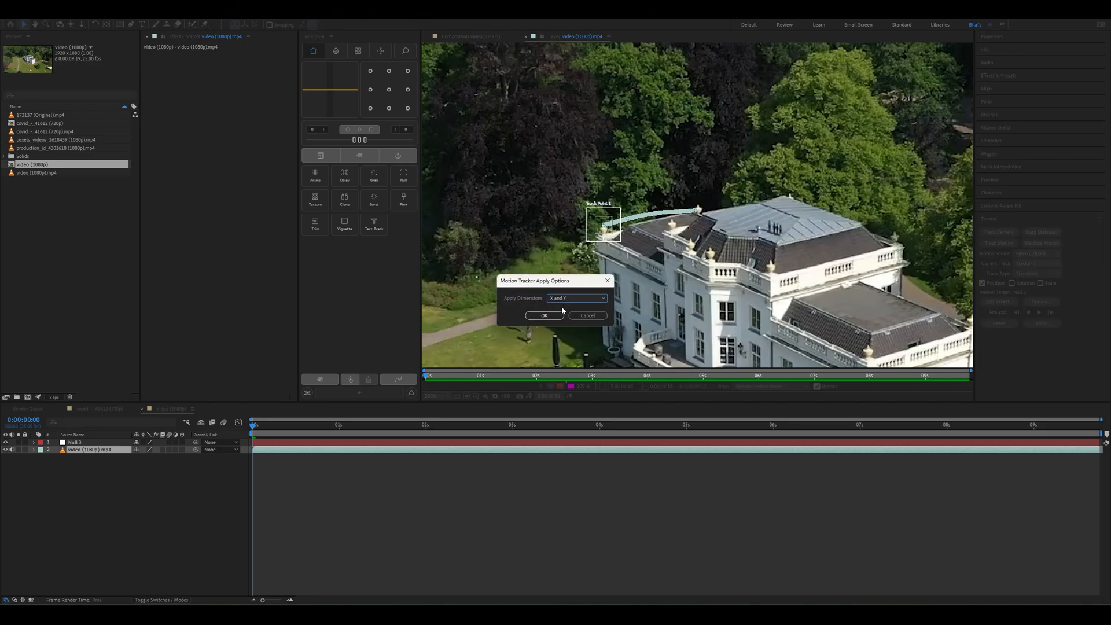
pyautogui.click(559, 315)
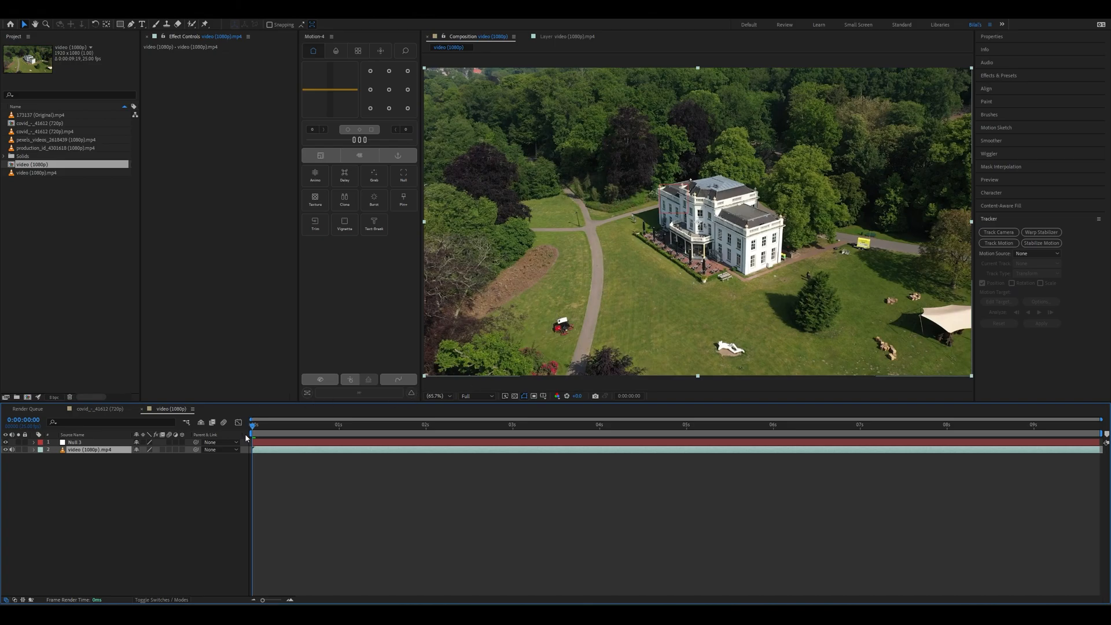
pyautogui.moveTo(256, 429); pyautogui.dragTo(179, 542)
# Add a text layer reading "Dream house" to the composition.
pyautogui.rightClick(266, 473)
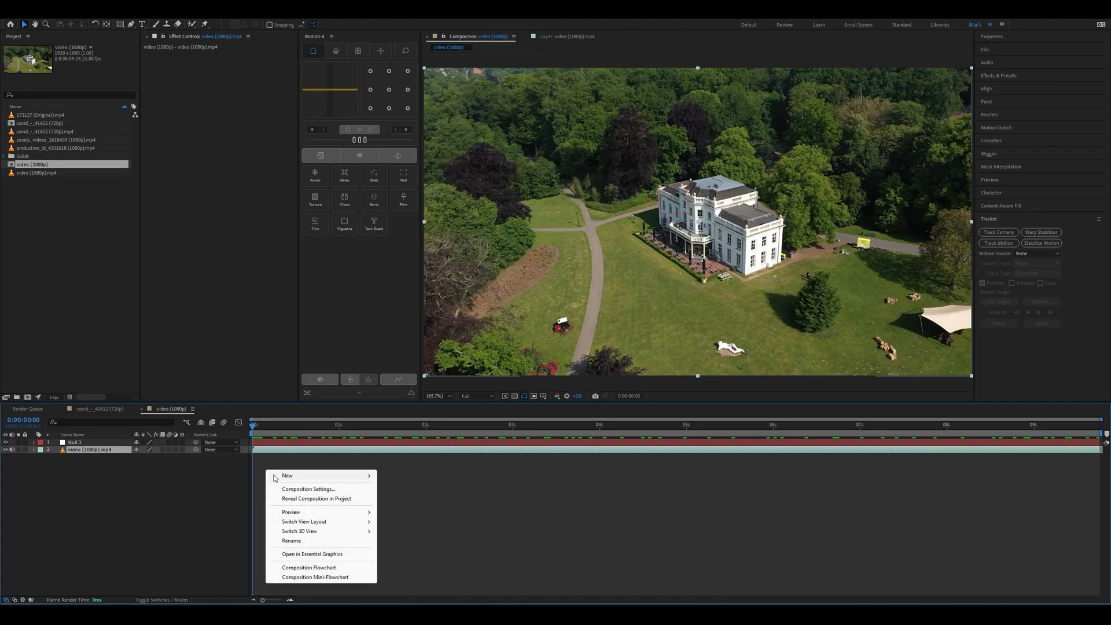
pyautogui.moveTo(301, 475)
pyautogui.click(396, 491)
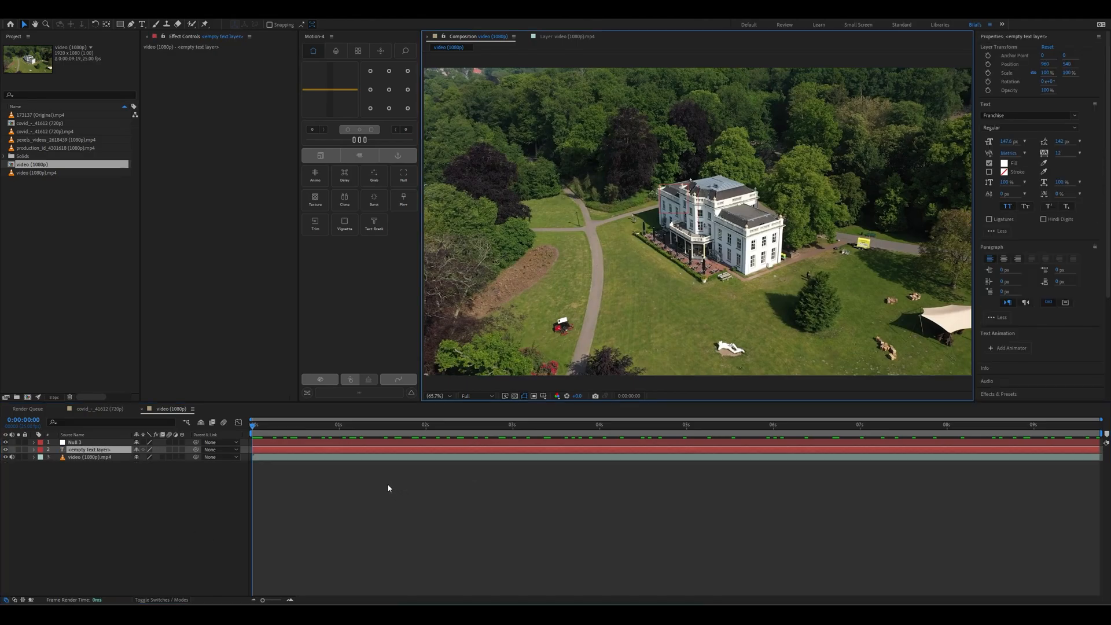
pyautogui.click(378, 443)
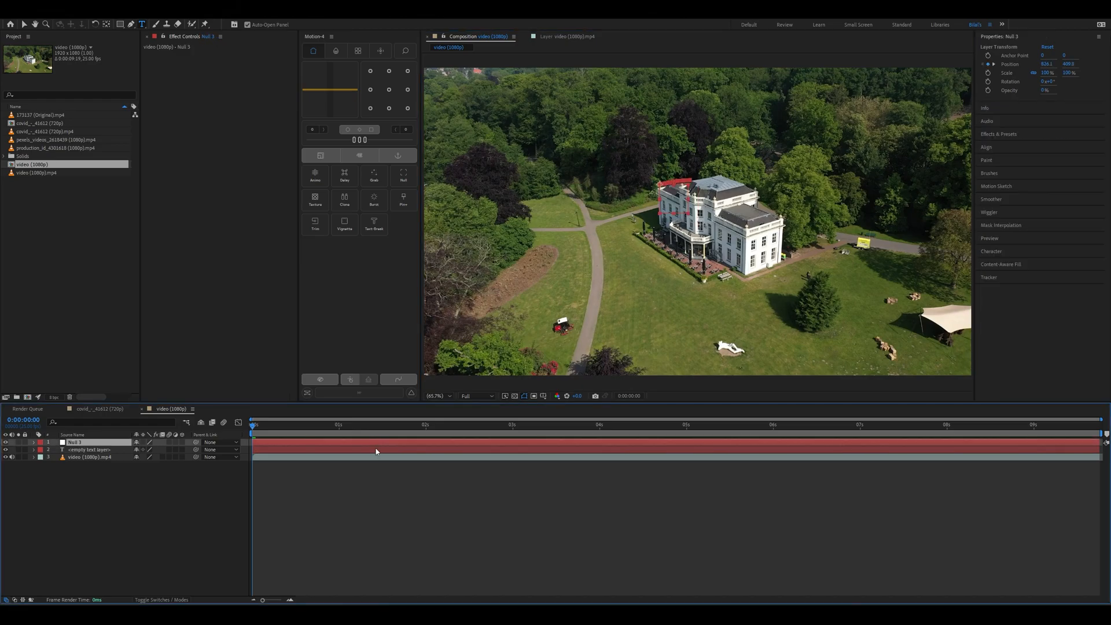
pyautogui.click(376, 447)
pyautogui.doubleClick(376, 449)
pyautogui.write('Dre')
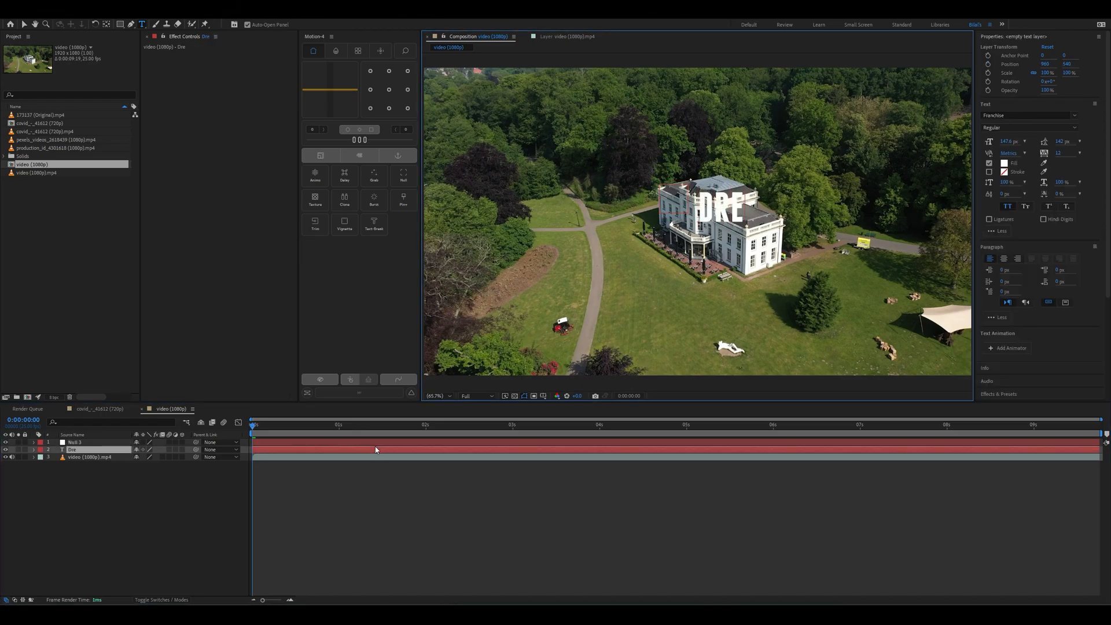
pyautogui.write('am house')
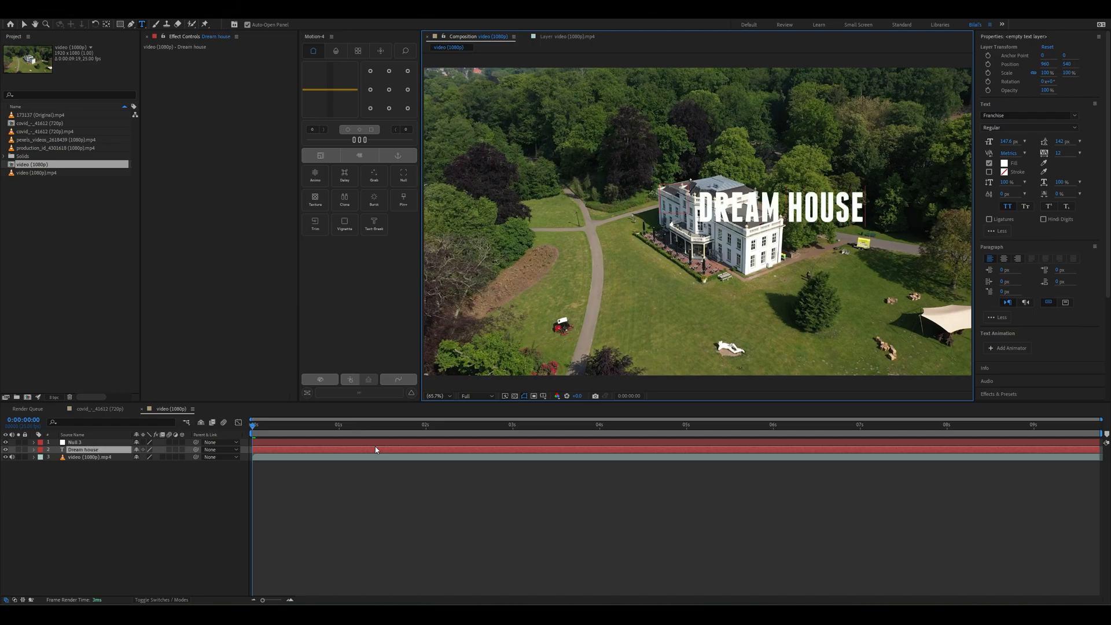
pyautogui.click(376, 451)
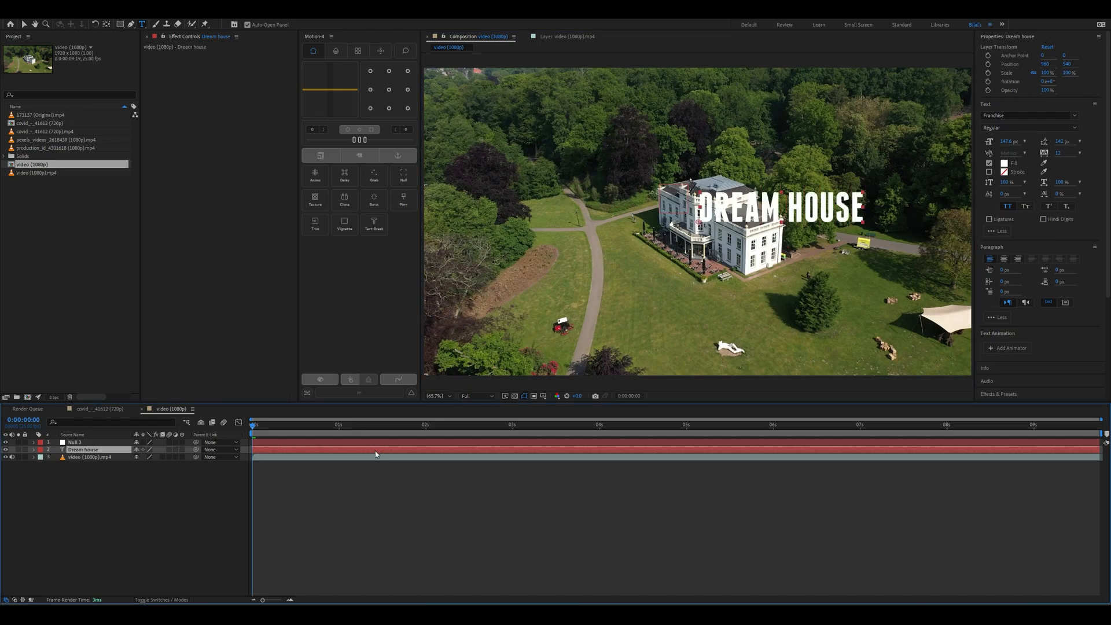
# Apply the Drop Shadow effect to the "Dream house" text layer.
pyautogui.hotkey('ctrl', 'space')
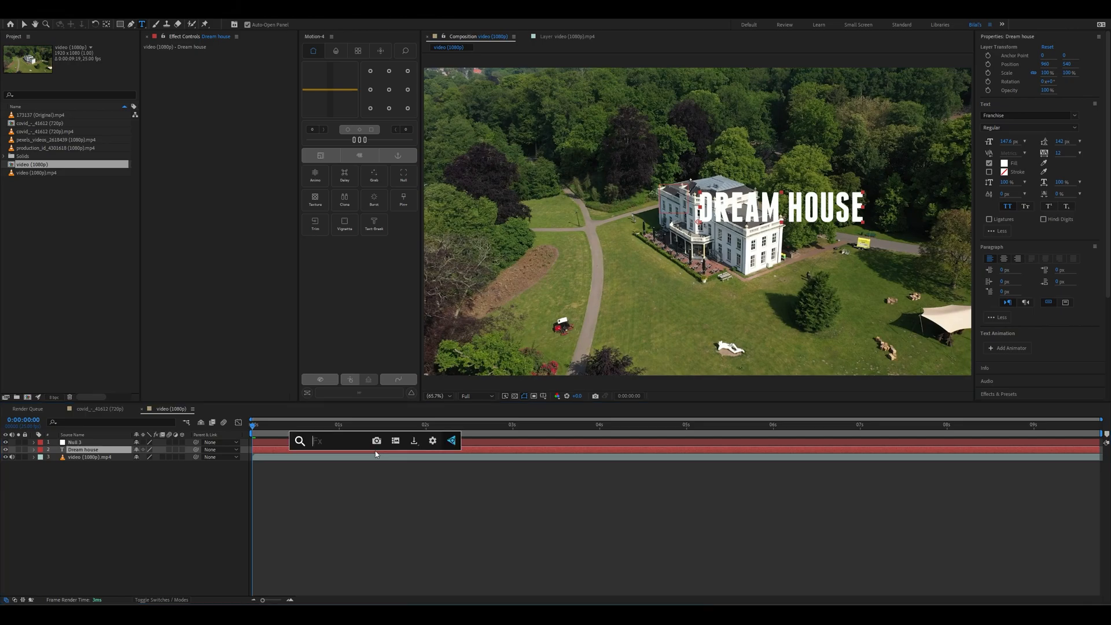
pyautogui.write('dro')
pyautogui.click(374, 464)
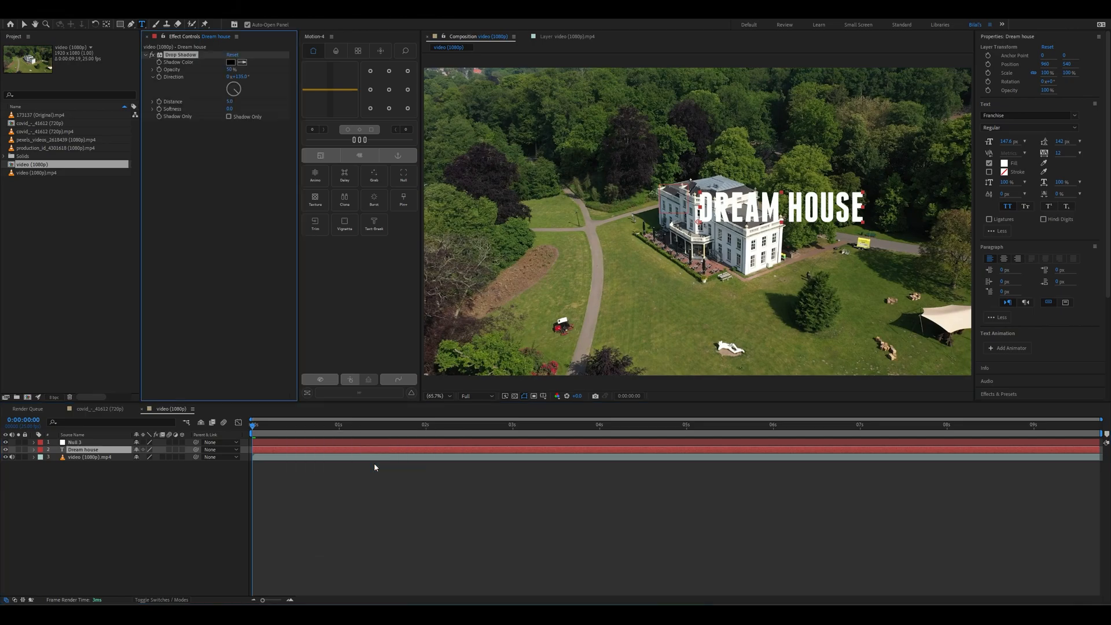
# Position the "Dream house" text just above the mansion roof, with its anchor point at the bottom centre.
pyautogui.moveTo(810, 213); pyautogui.dragTo(692, 170)
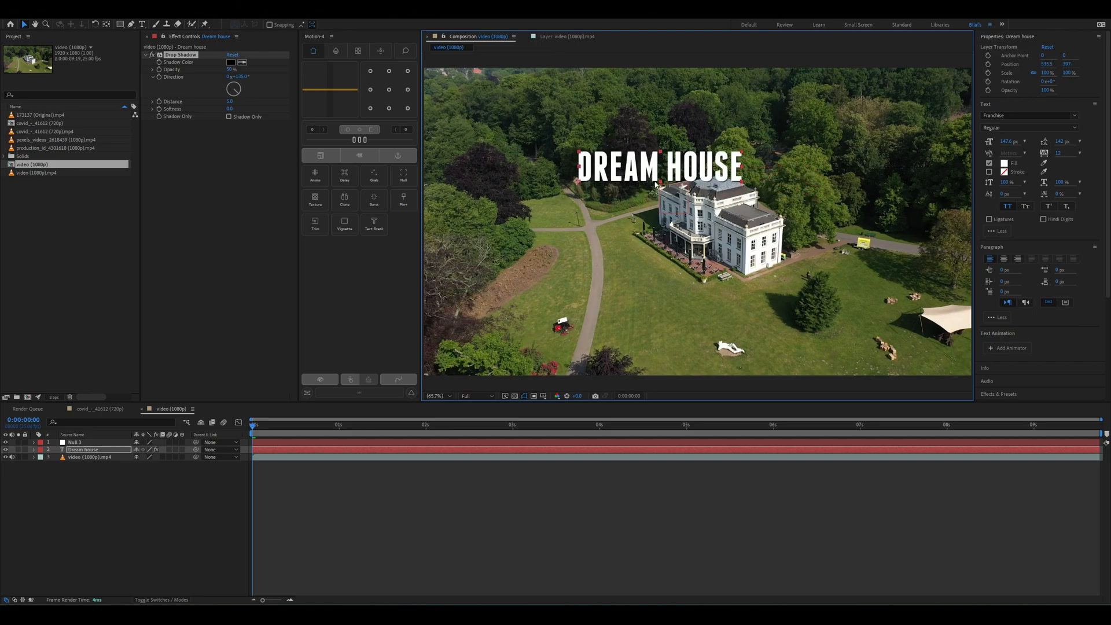
pyautogui.click(389, 107)
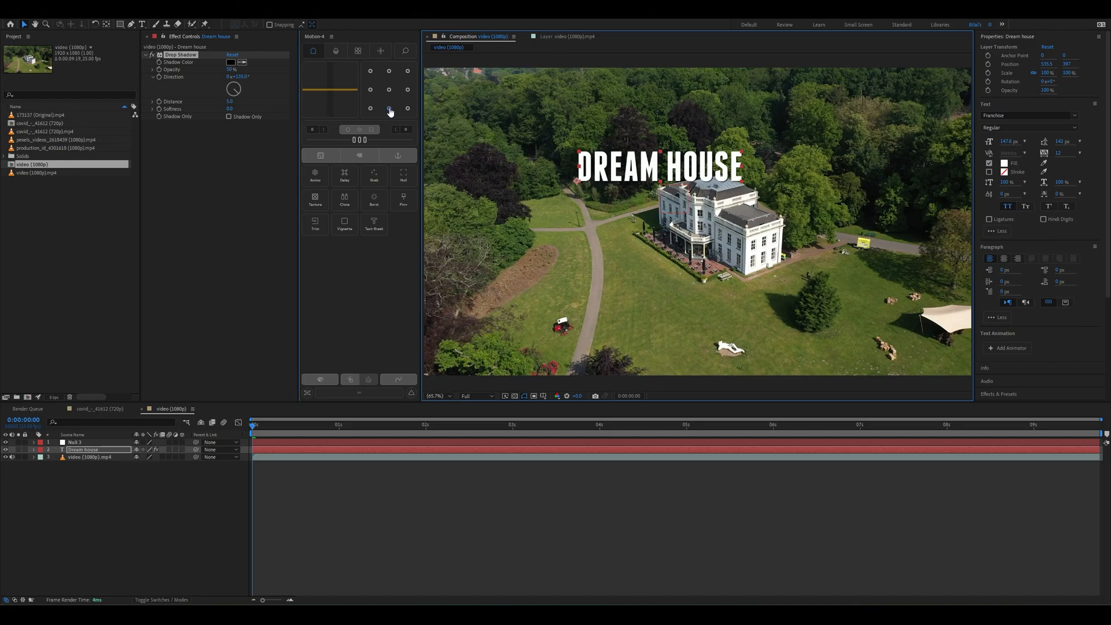
pyautogui.moveTo(655, 155); pyautogui.dragTo(660, 166)
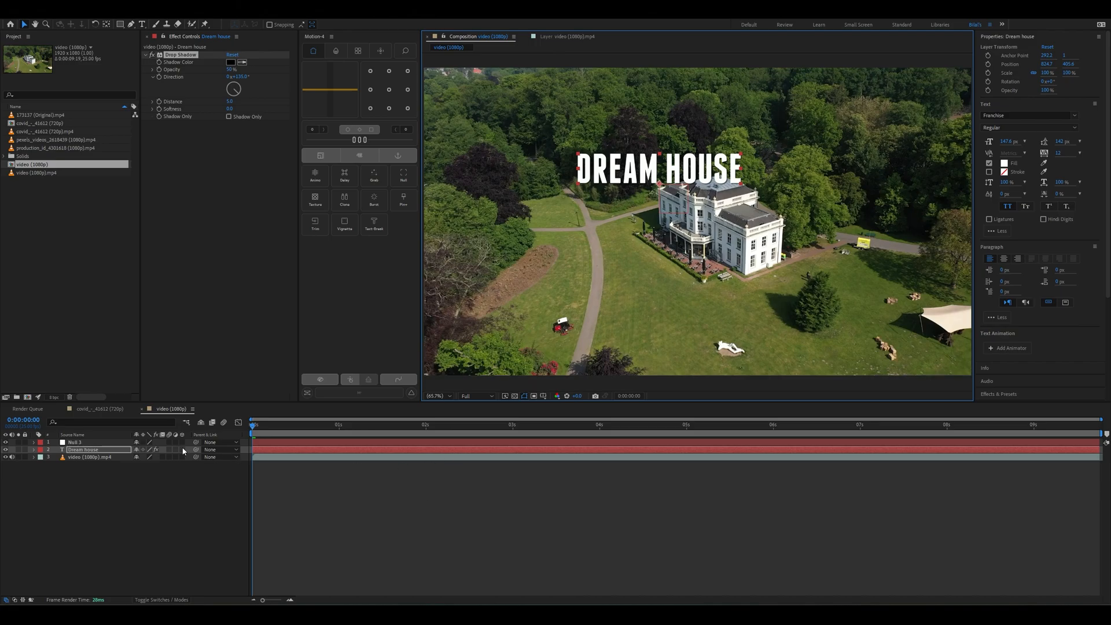
# Parent the "Dream house" text layer to the null object and preview the tracked title over the mansion.
pyautogui.moveTo(195, 450); pyautogui.dragTo(123, 445)
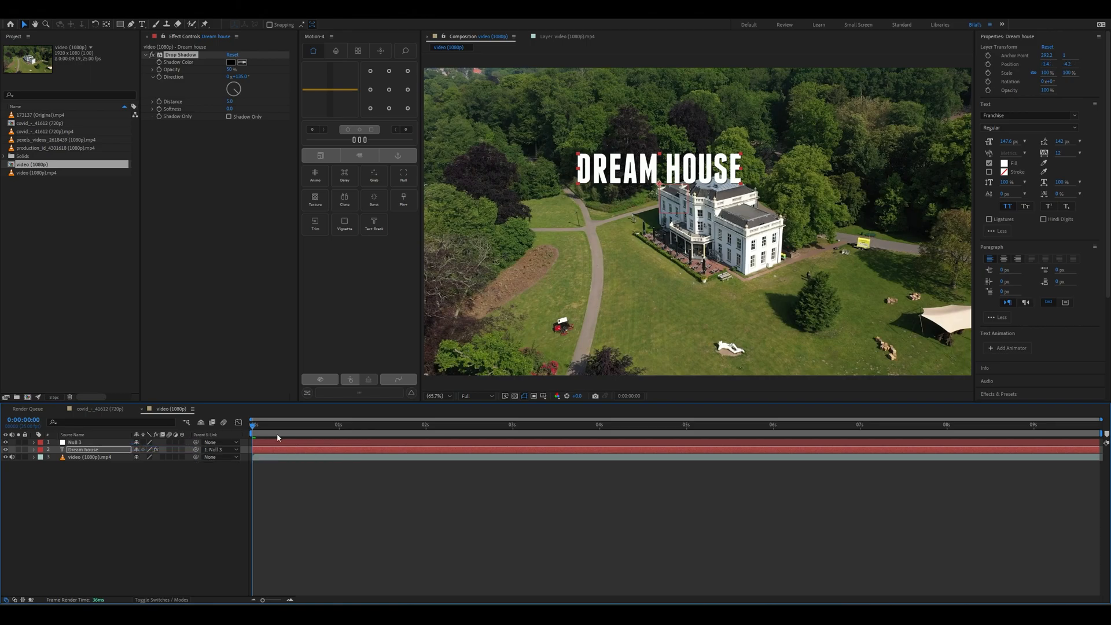
pyautogui.press('space')
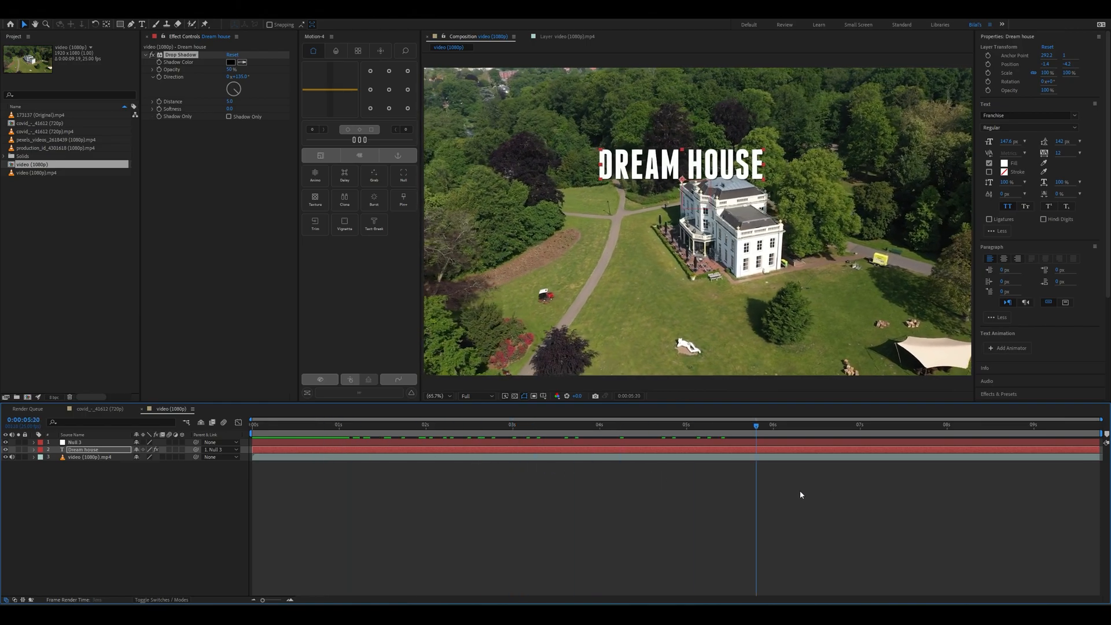
pyautogui.moveTo(1094, 508); pyautogui.dragTo(244, 531)
pyautogui.press('space')
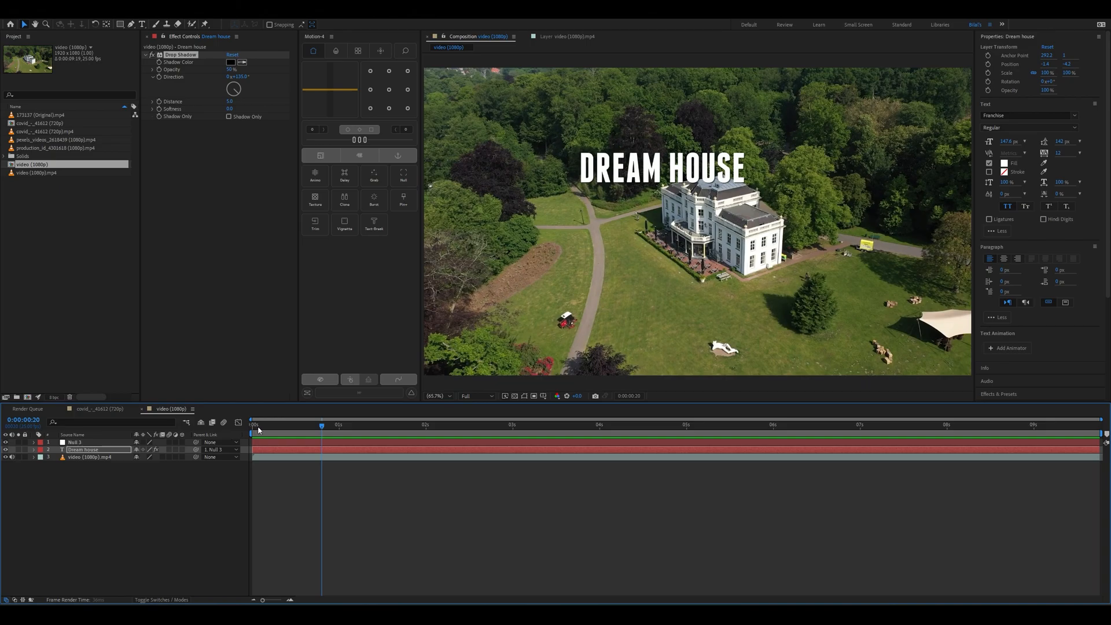
pyautogui.press('space')
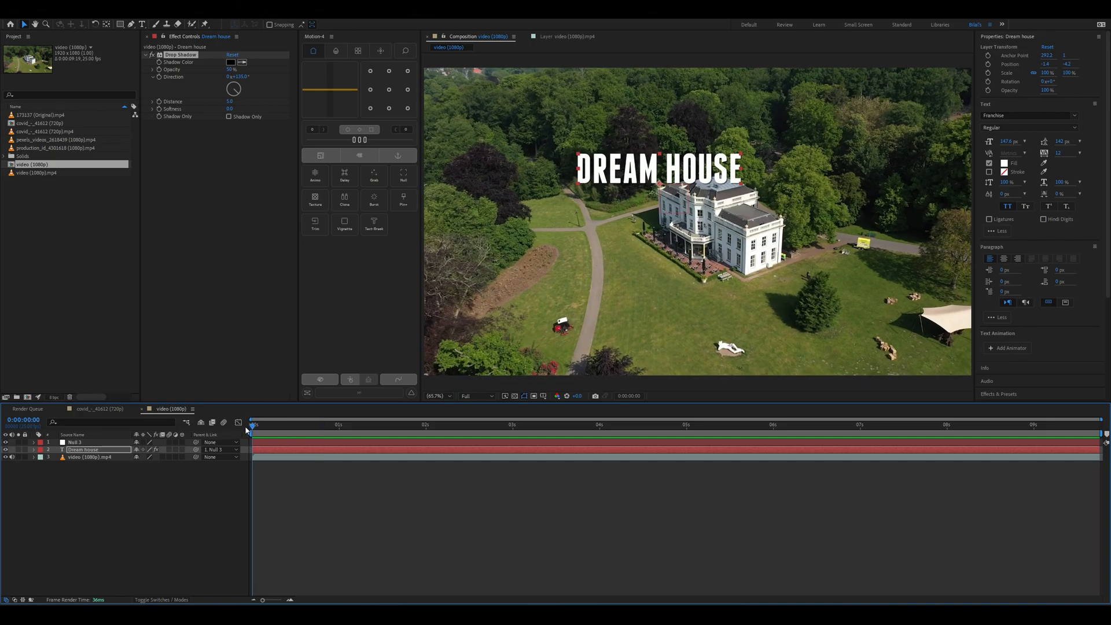
pyautogui.click(58, 148)
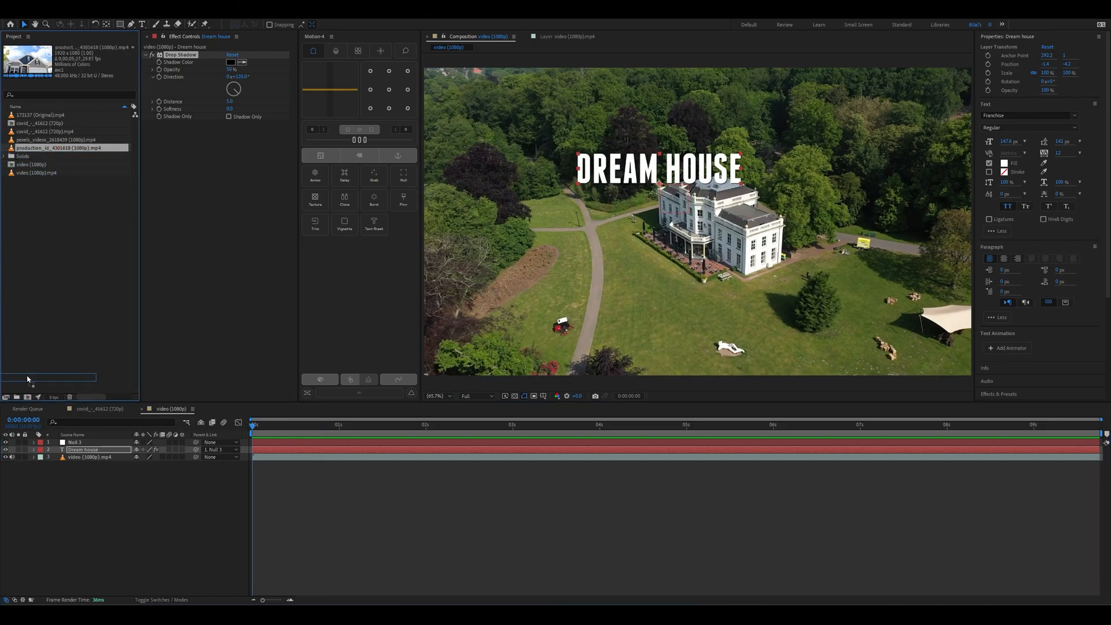
pyautogui.click(28, 398)
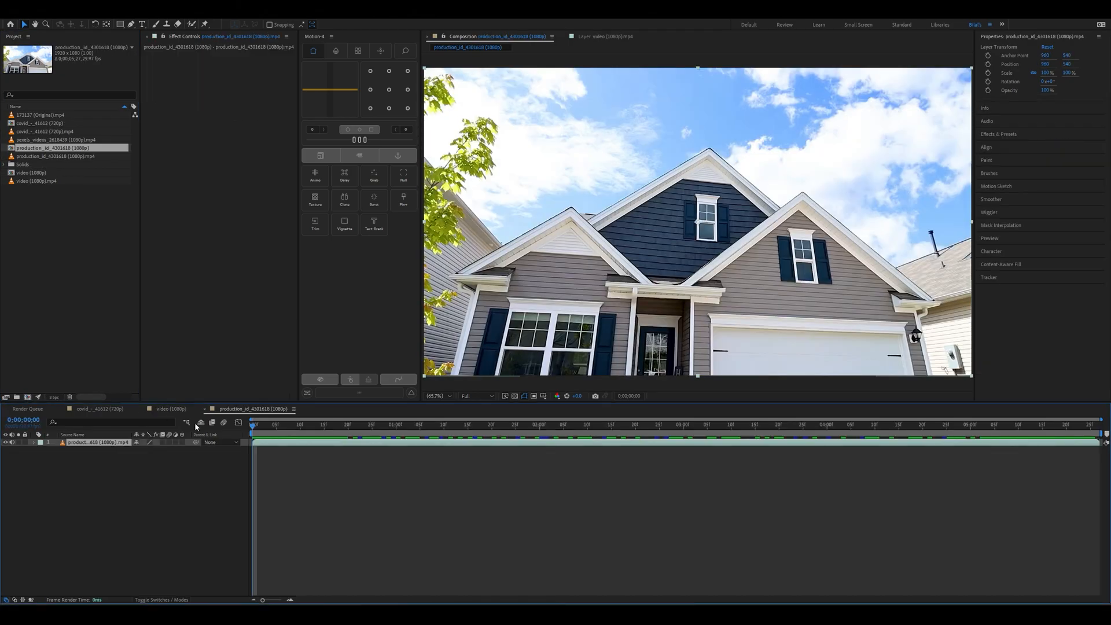
pyautogui.moveTo(254, 426); pyautogui.dragTo(903, 504)
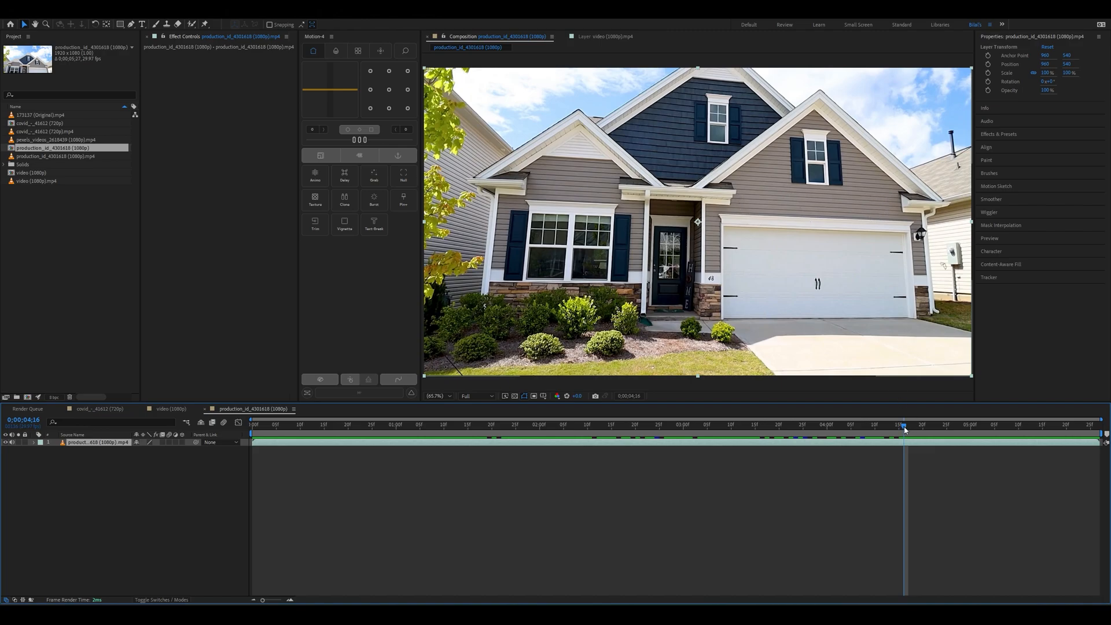
pyautogui.moveTo(906, 430); pyautogui.dragTo(1104, 442)
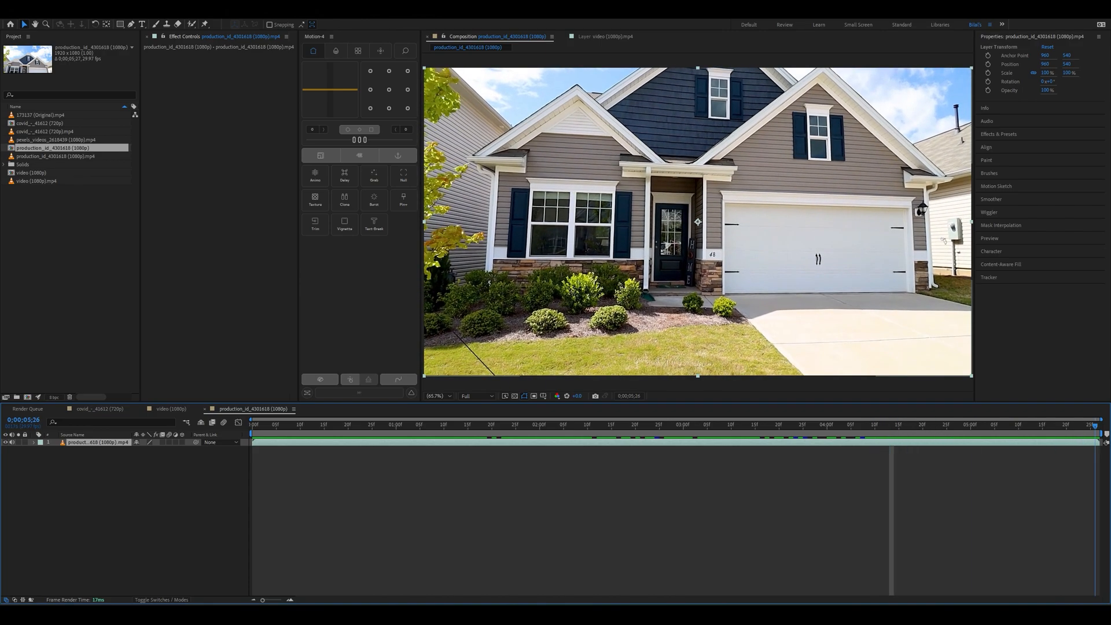
# Start a Track Motion on the house clip with Rotation tracked in addition to Position.
pyautogui.click(988, 276)
pyautogui.click(998, 243)
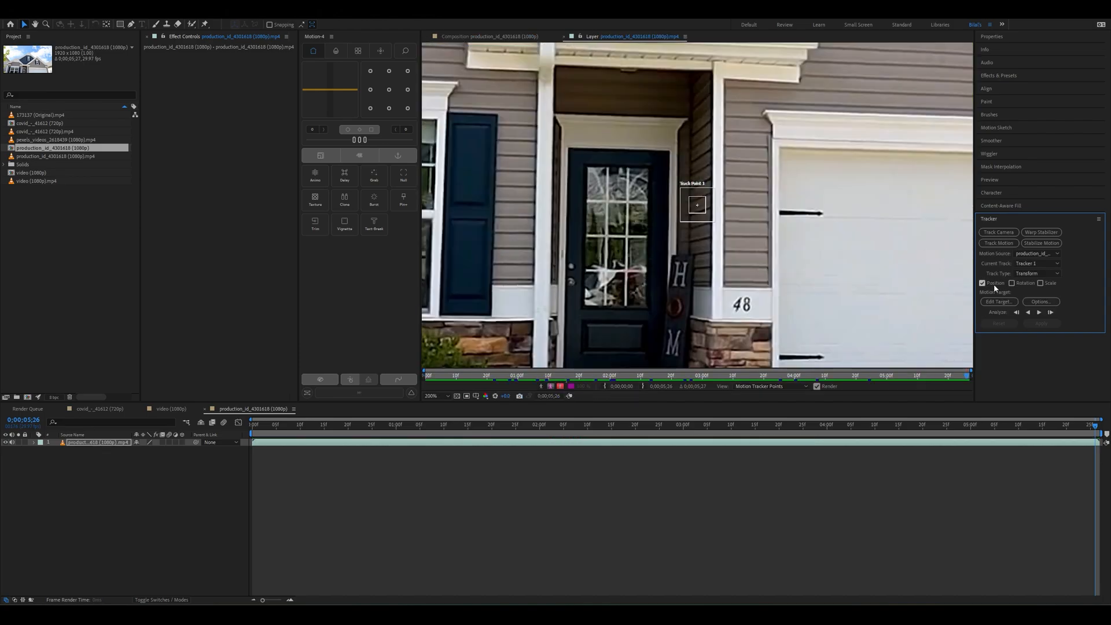
pyautogui.click(1014, 283)
pyautogui.press(',')
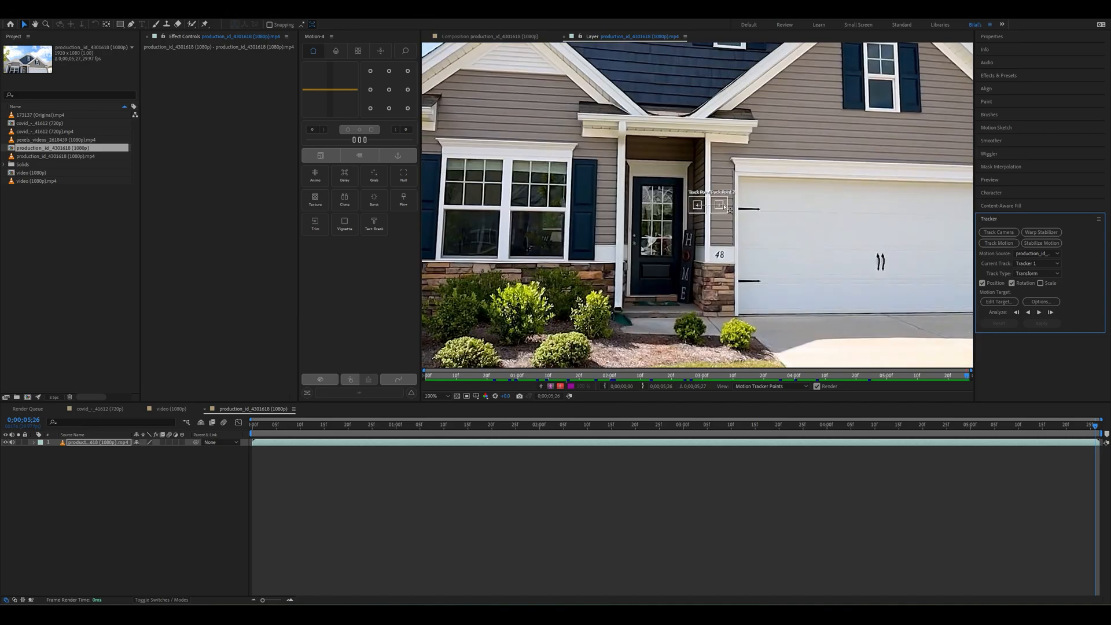
# Place track point 1 on the porch roof's edge beside the garage and track point 2 on the eave corner at the garage's far side.
pyautogui.moveTo(720, 206); pyautogui.dragTo(801, 197)
pyautogui.click(728, 210)
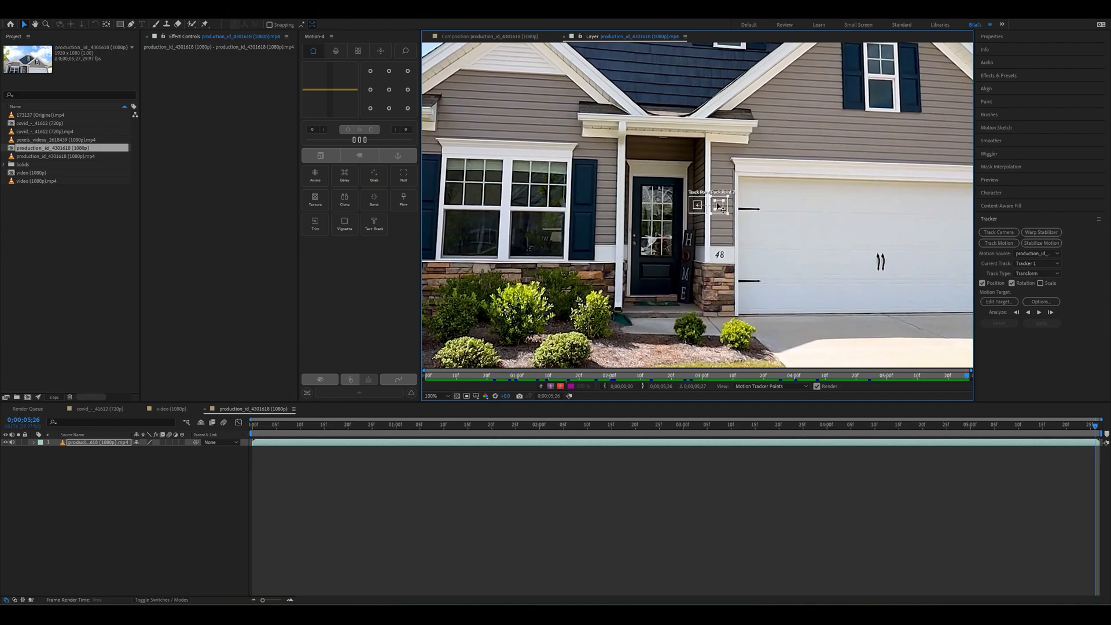
pyautogui.moveTo(720, 205); pyautogui.dragTo(729, 205)
pyautogui.moveTo(872, 186); pyautogui.dragTo(901, 128)
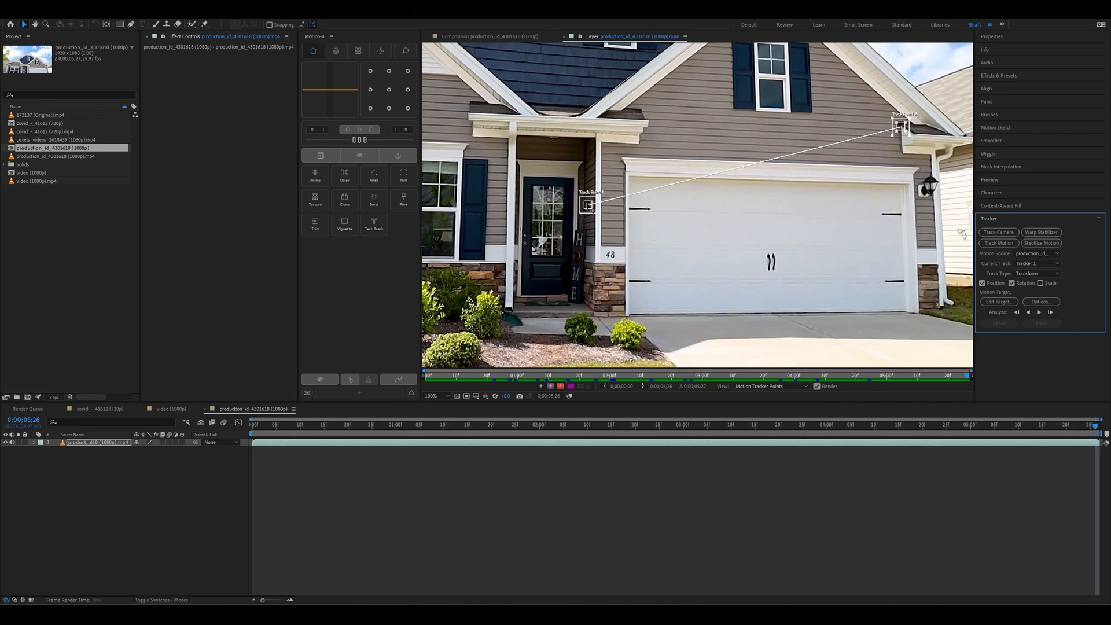
pyautogui.moveTo(589, 205); pyautogui.dragTo(649, 119)
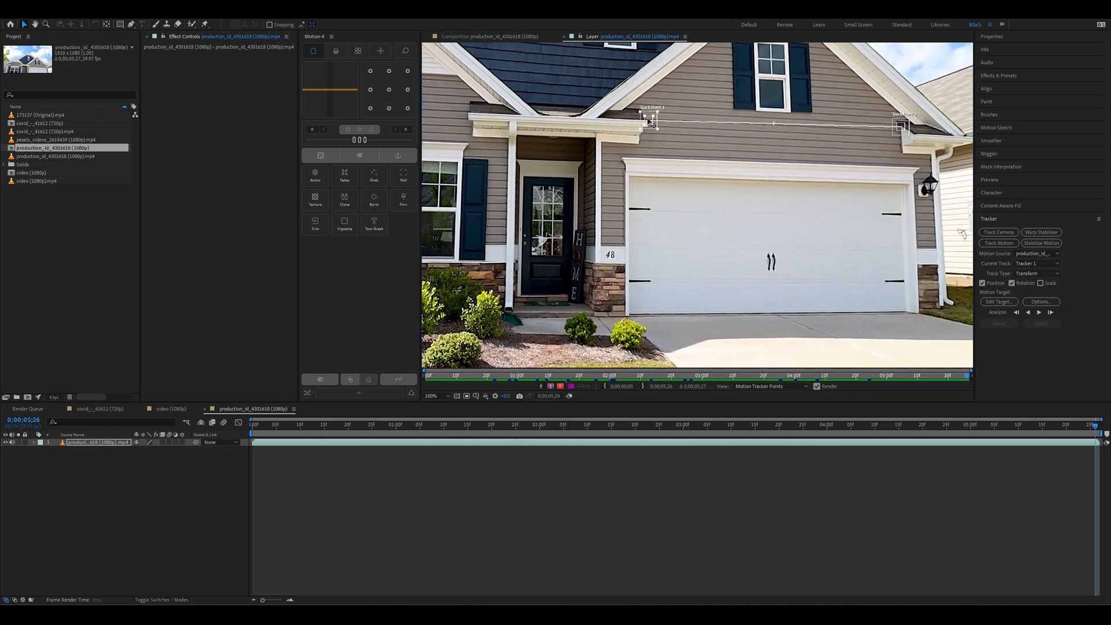
# Include Scale in the tracking and analyze both points backward and forward through the clip.
pyautogui.click(1032, 317)
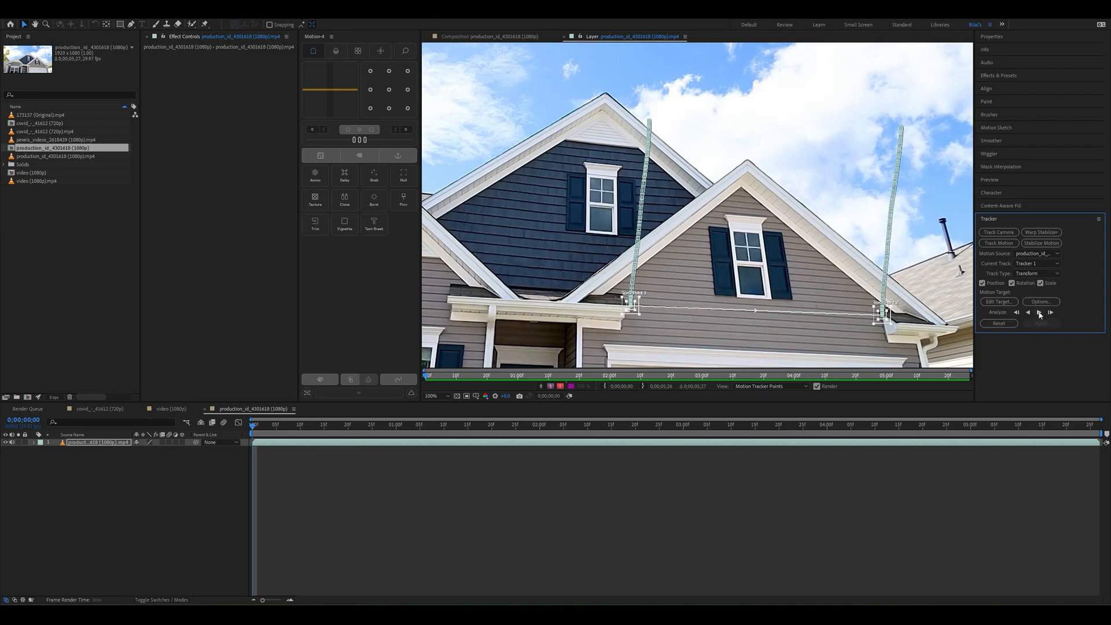
pyautogui.click(1039, 312)
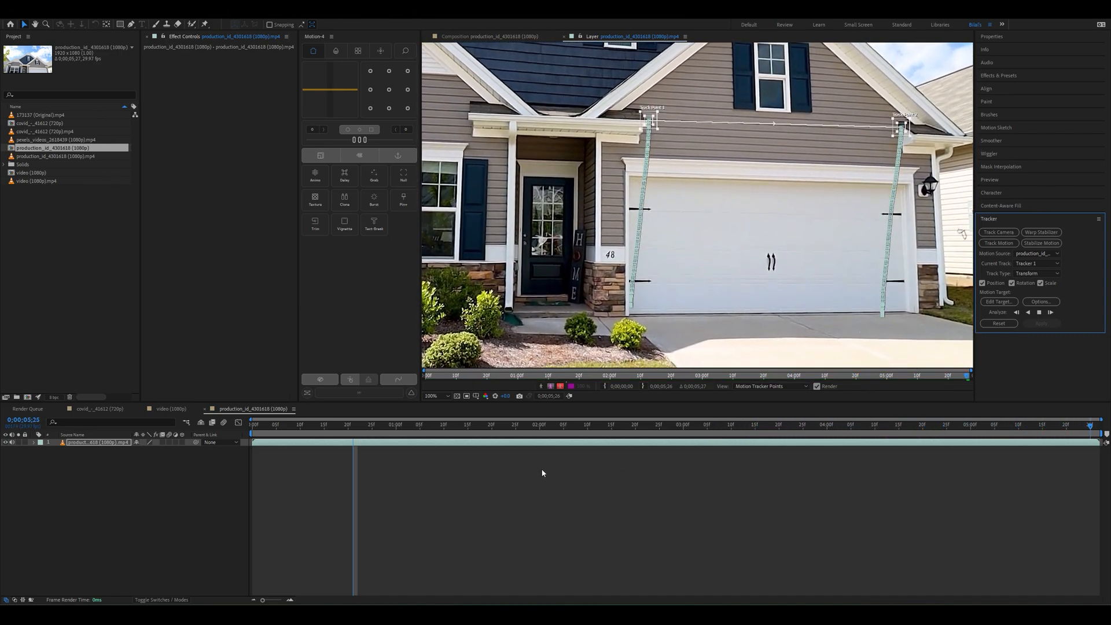
# Add a null object to the house composition.
pyautogui.rightClick(399, 476)
pyautogui.moveTo(421, 484)
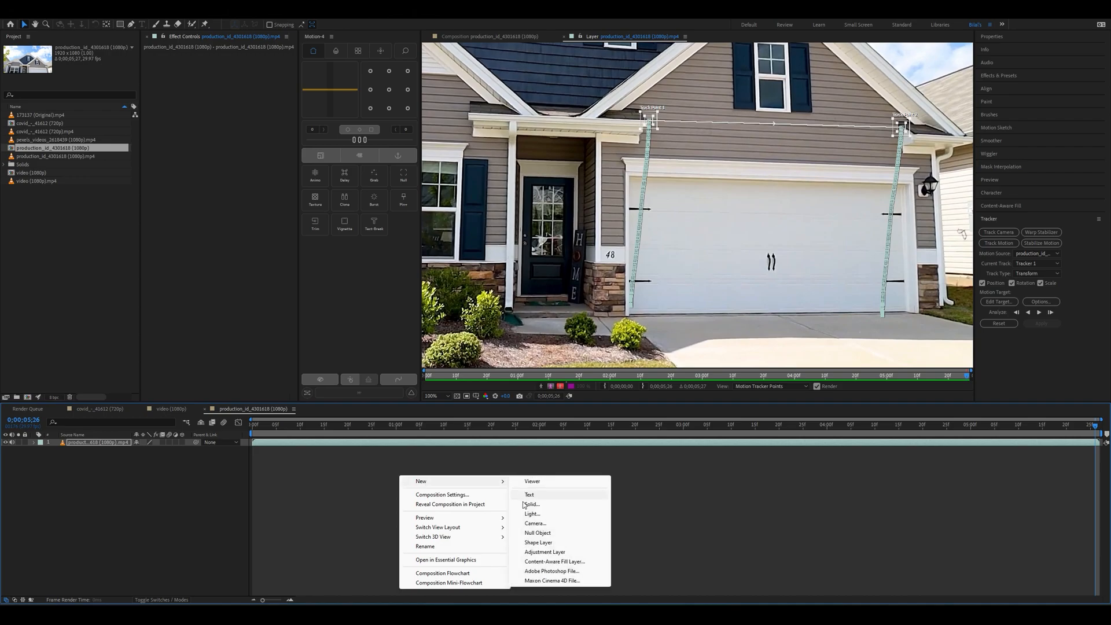
pyautogui.click(538, 533)
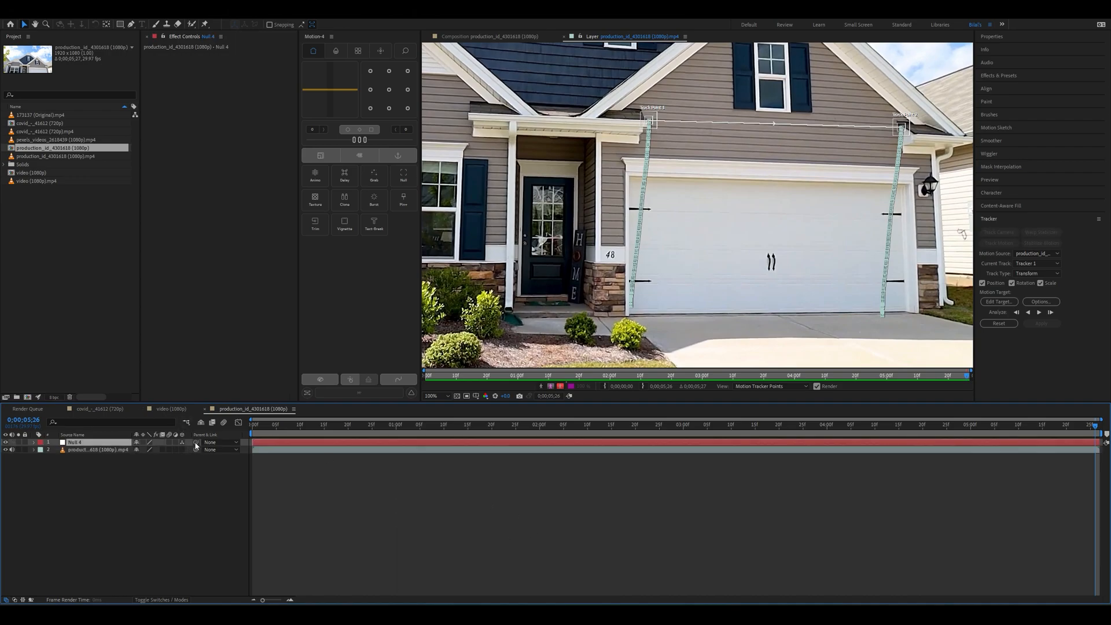
# Set the new null as the motion target and apply the track to it in X and Y.
pyautogui.click(999, 302)
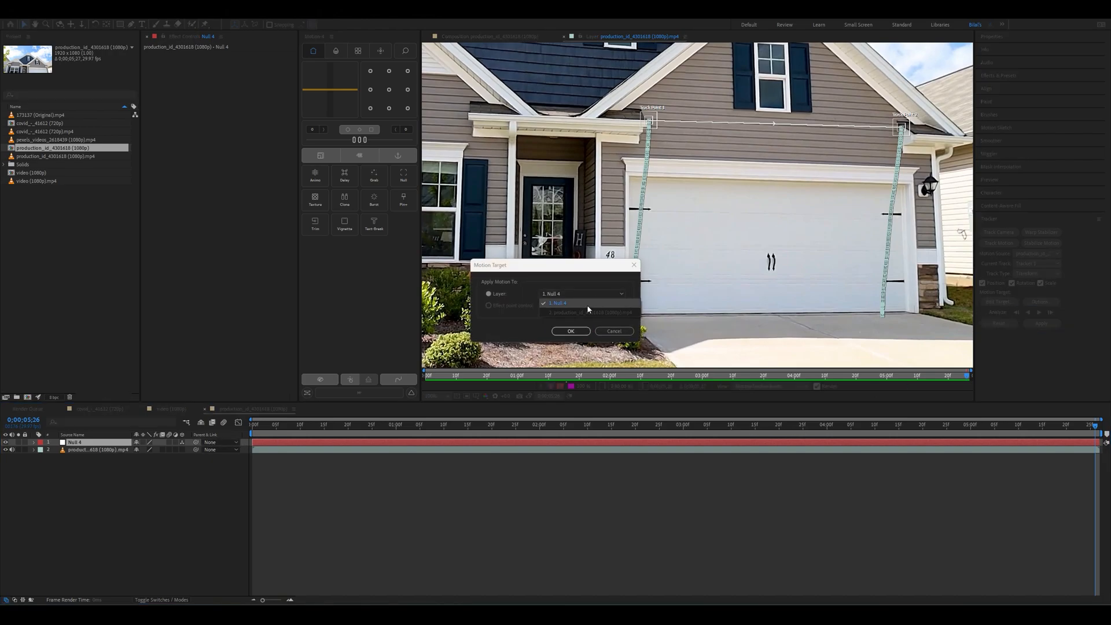
pyautogui.click(571, 331)
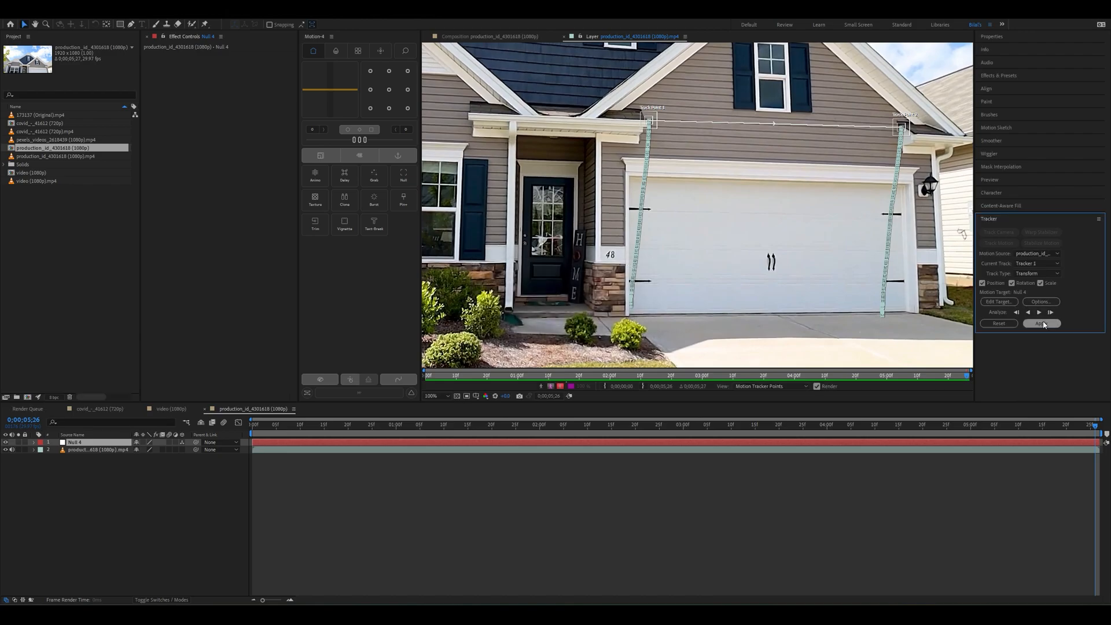
pyautogui.click(1043, 322)
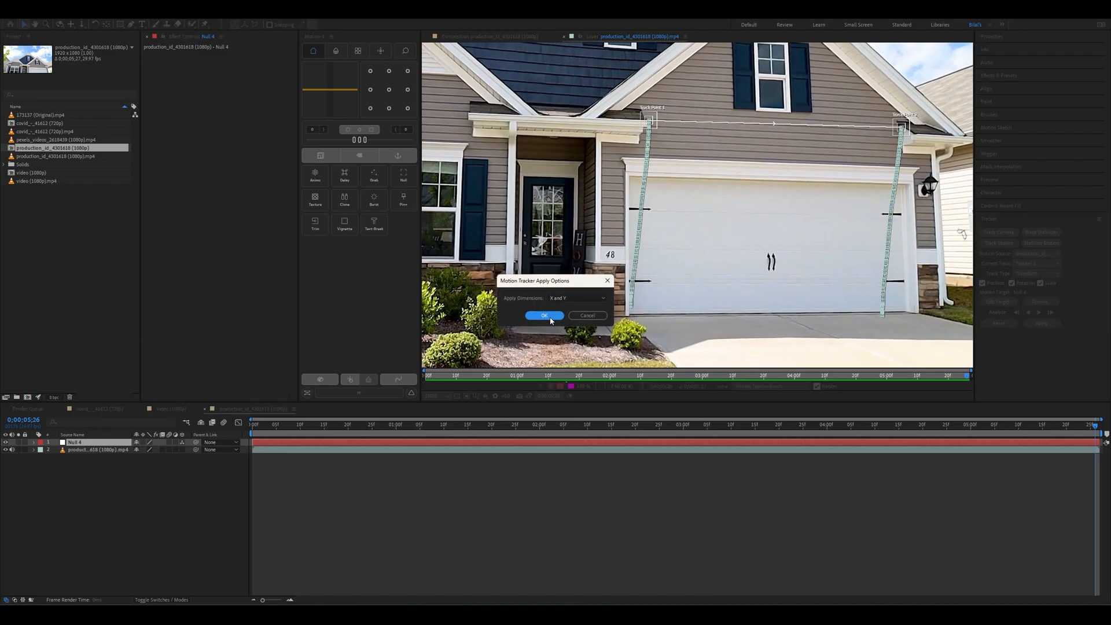
pyautogui.click(544, 315)
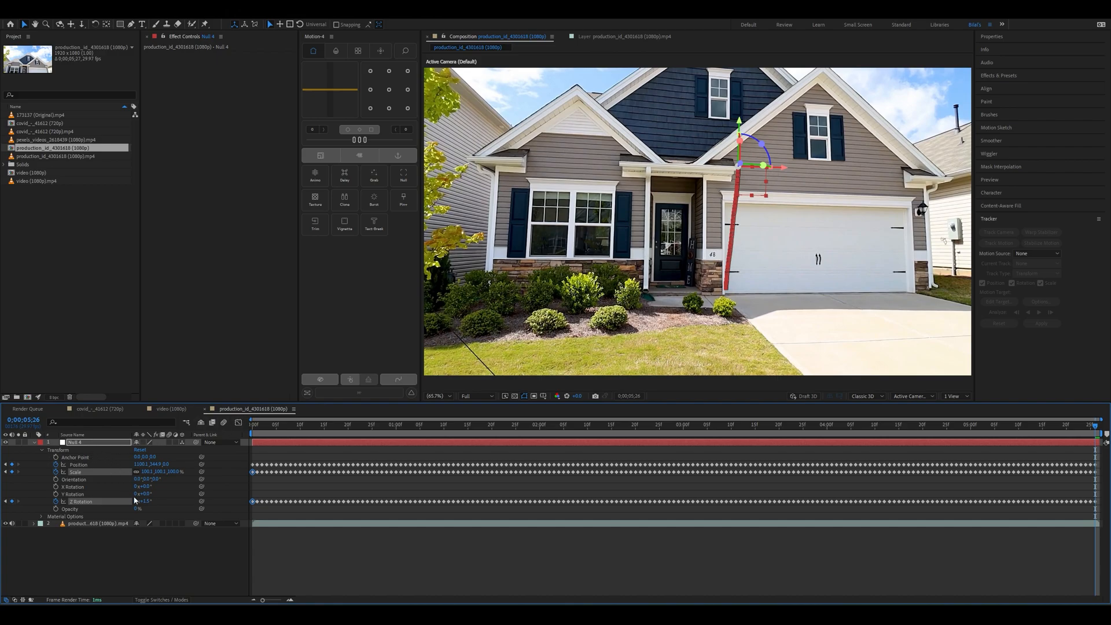
pyautogui.click(33, 443)
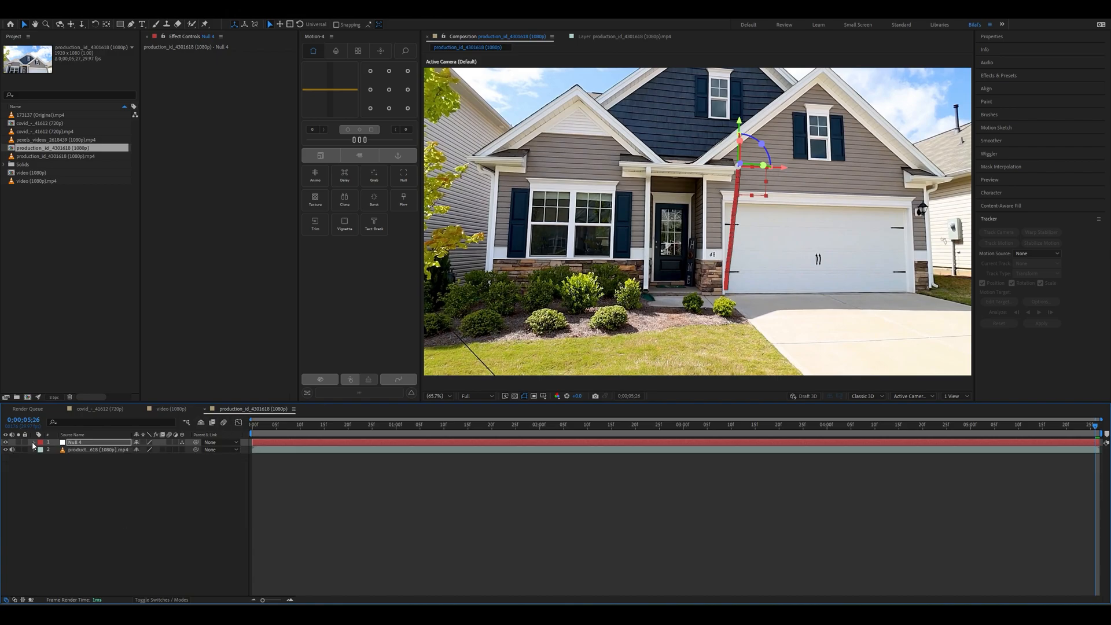
# Preview the null's tracked motion over the house footage and return to the first frame.
pyautogui.click(226, 469)
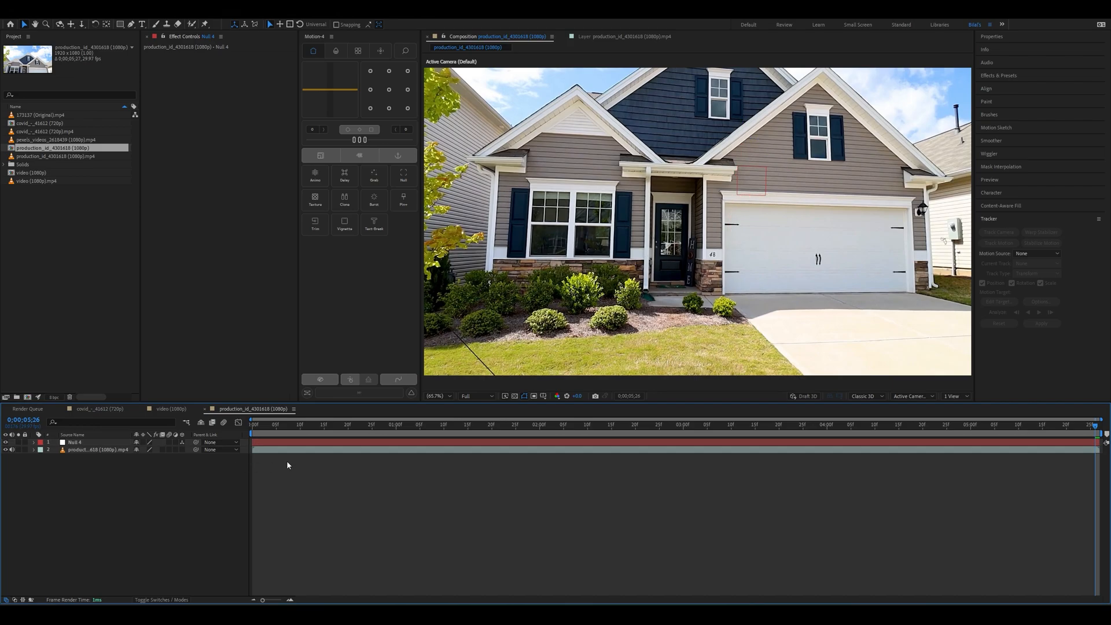
pyautogui.press('space')
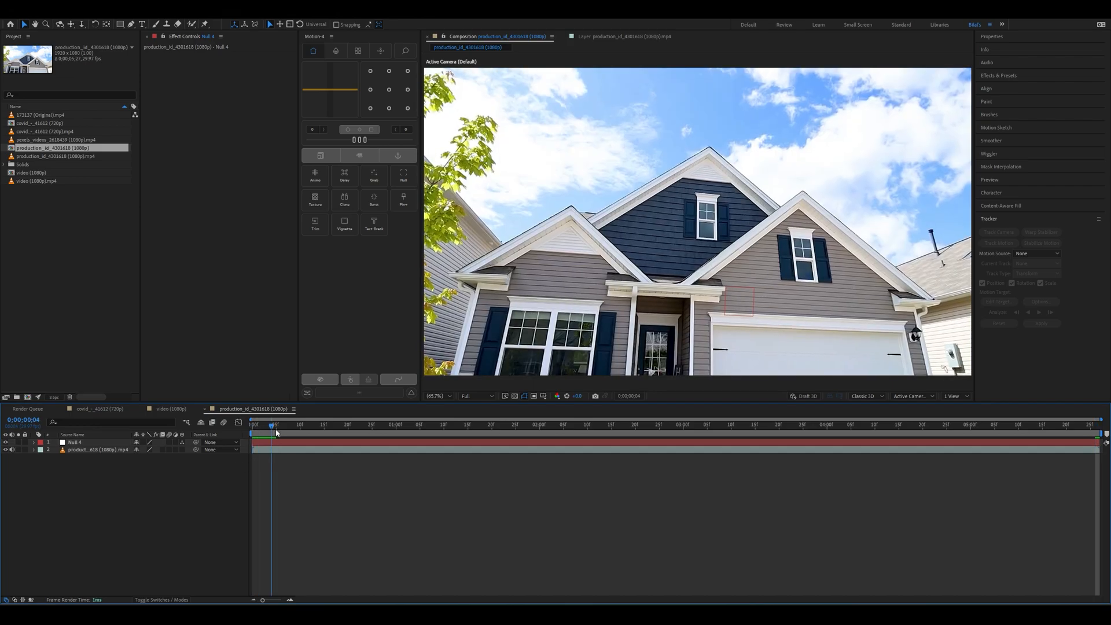
pyautogui.press('space')
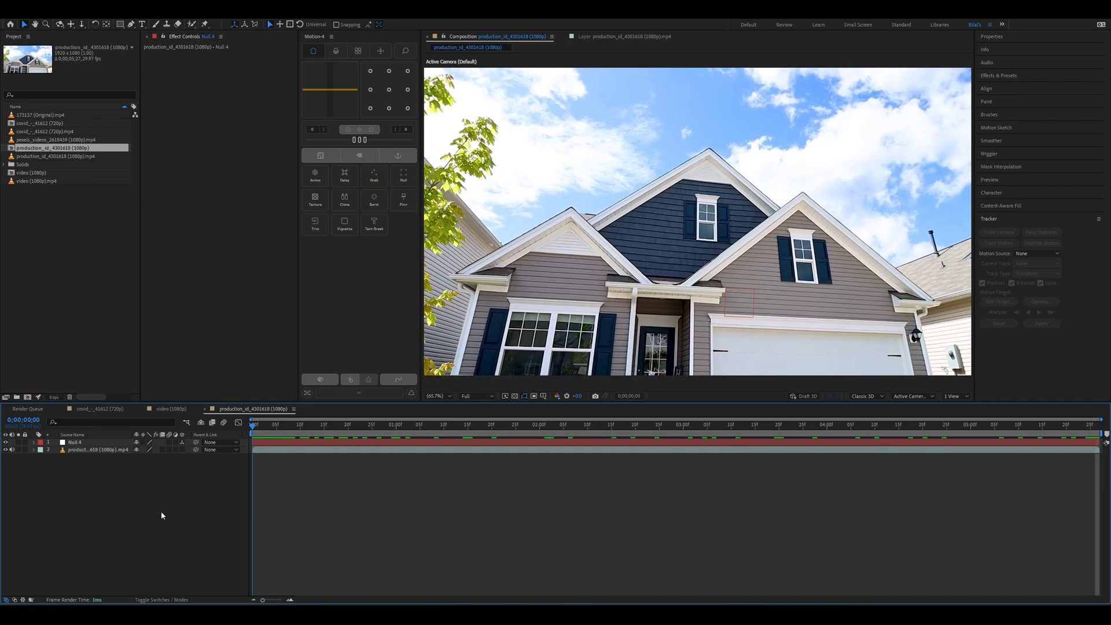
# Add a text layer reading "home sweet home" to the house composition.
pyautogui.rightClick(276, 483)
pyautogui.moveTo(306, 489)
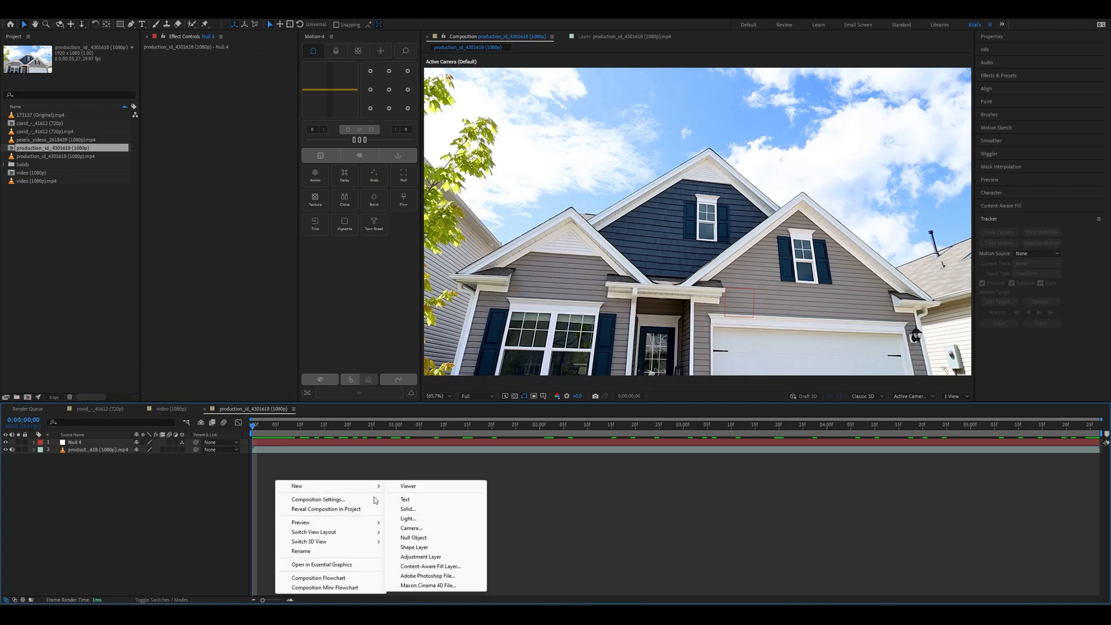
pyautogui.click(416, 500)
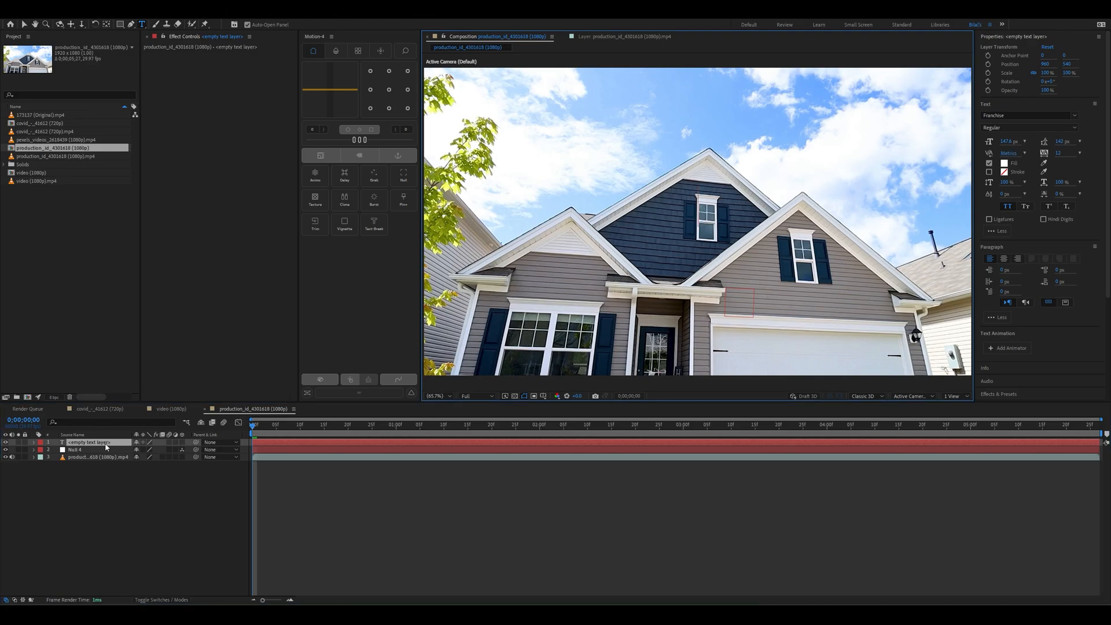
pyautogui.write('home sweet home')
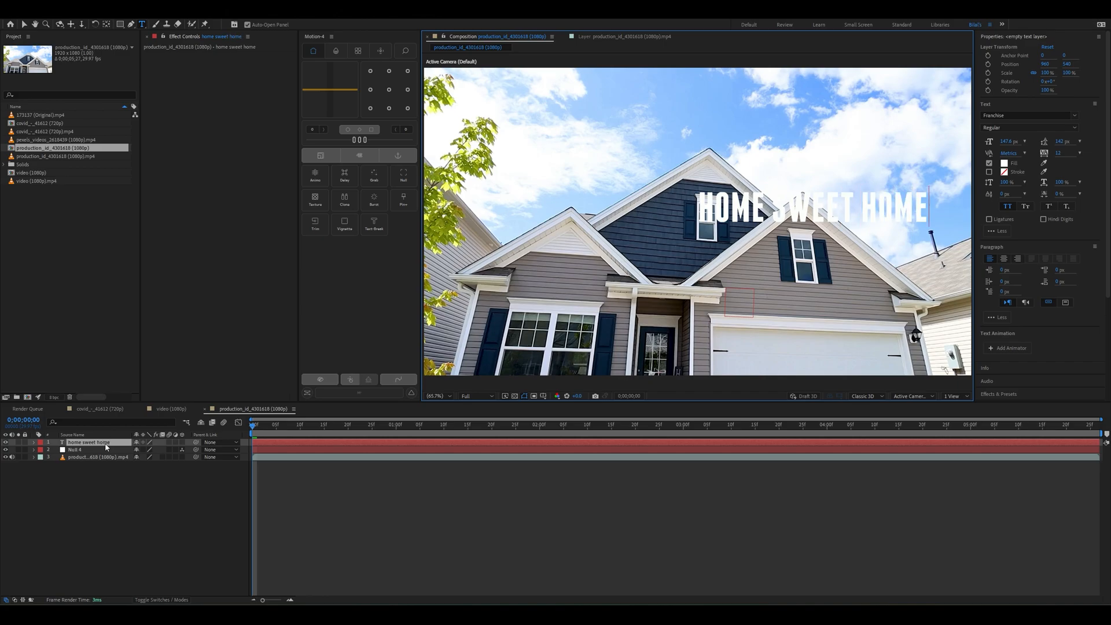
# Apply the Drop Shadow effect to the "home sweet home" text layer.
pyautogui.click(367, 444)
pyautogui.hotkey('ctrl', 'space')
pyautogui.write('drop')
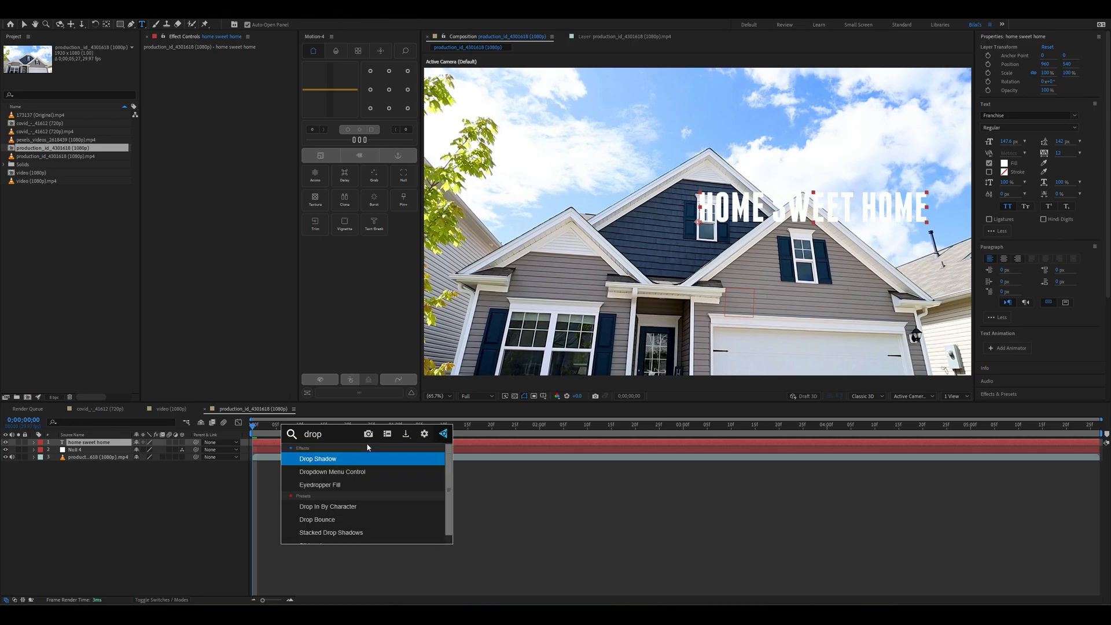
pyautogui.press('Return')
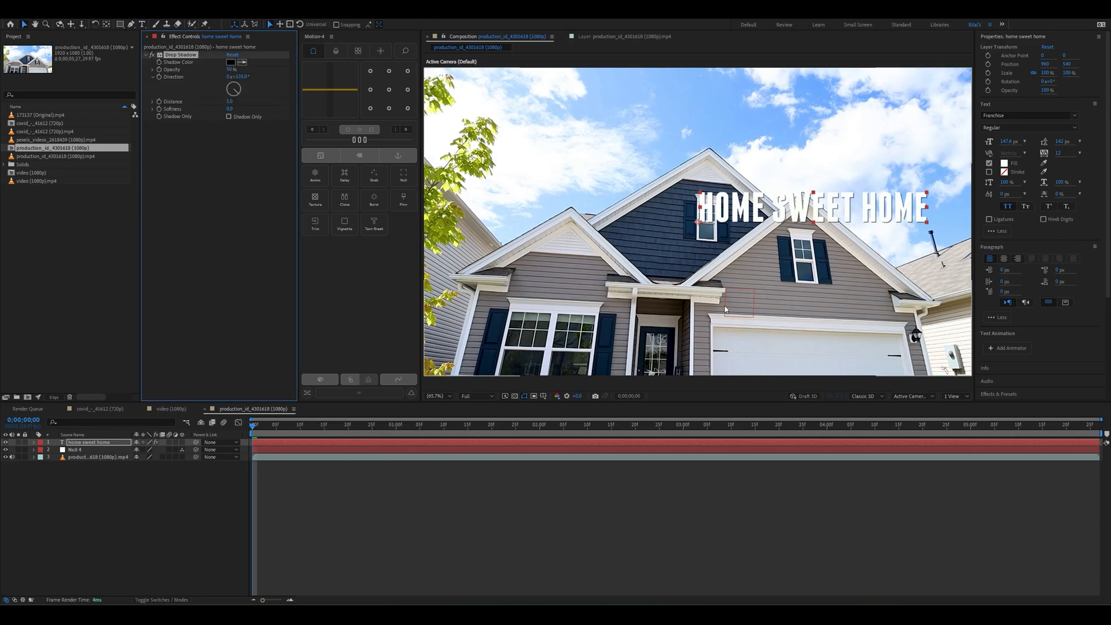
# Fit the text to the wall above the garage door as a 3D layer, scaled to 64.7% and tilted to match the wall.
pyautogui.moveTo(926, 220); pyautogui.dragTo(861, 307)
pyautogui.click(183, 442)
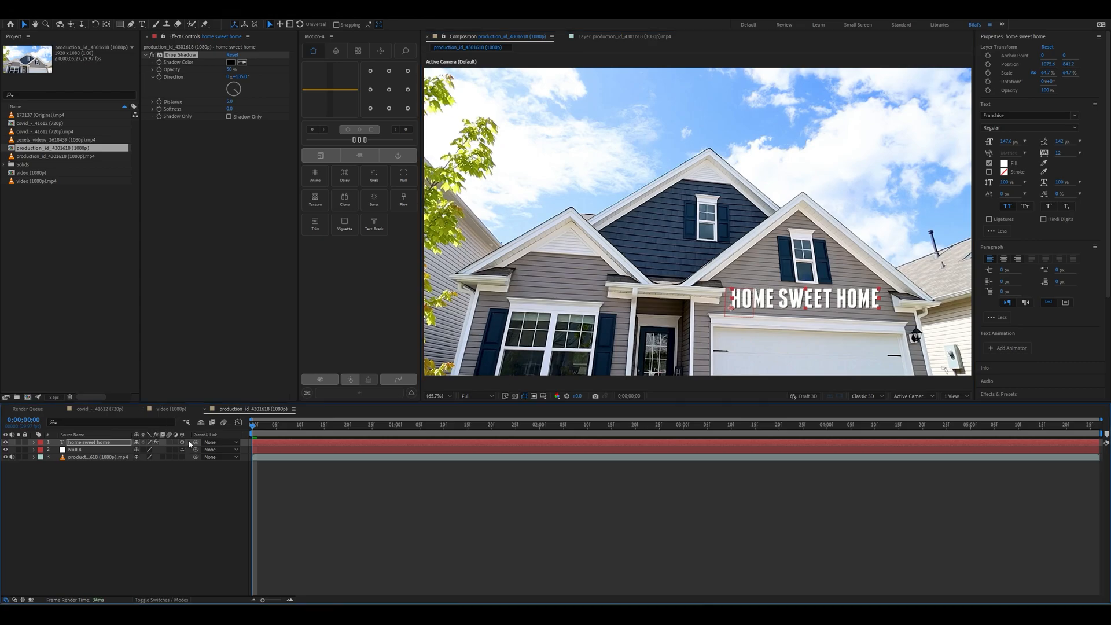
pyautogui.moveTo(802, 310)
pyautogui.mouseDown()
pyautogui.moveTo(766, 309)
pyautogui.moveTo(789, 302)
pyautogui.moveTo(761, 283)
pyautogui.moveTo(797, 300)
pyautogui.mouseUp()
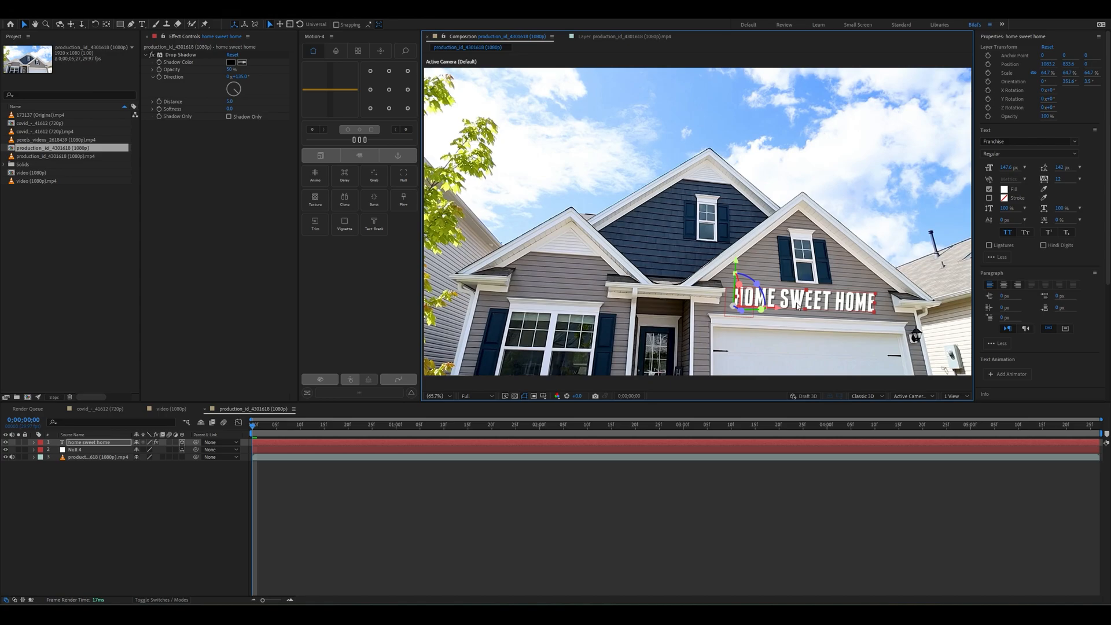
pyautogui.click(753, 490)
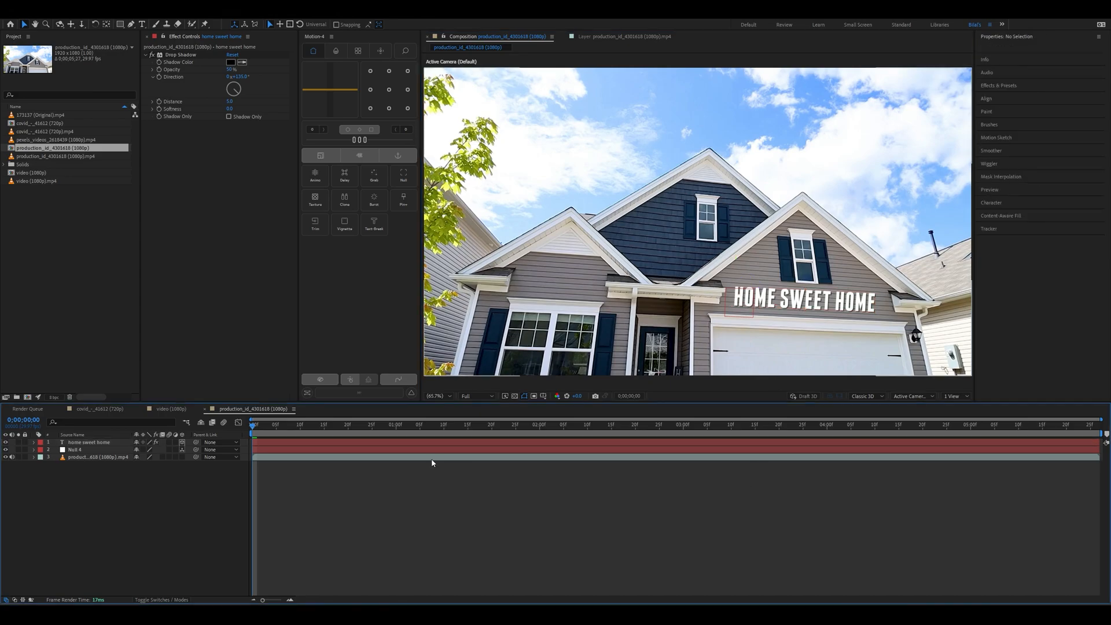
# Parent the "home sweet home" text layer to the null object and preview the animation.
pyautogui.moveTo(196, 442); pyautogui.dragTo(113, 455)
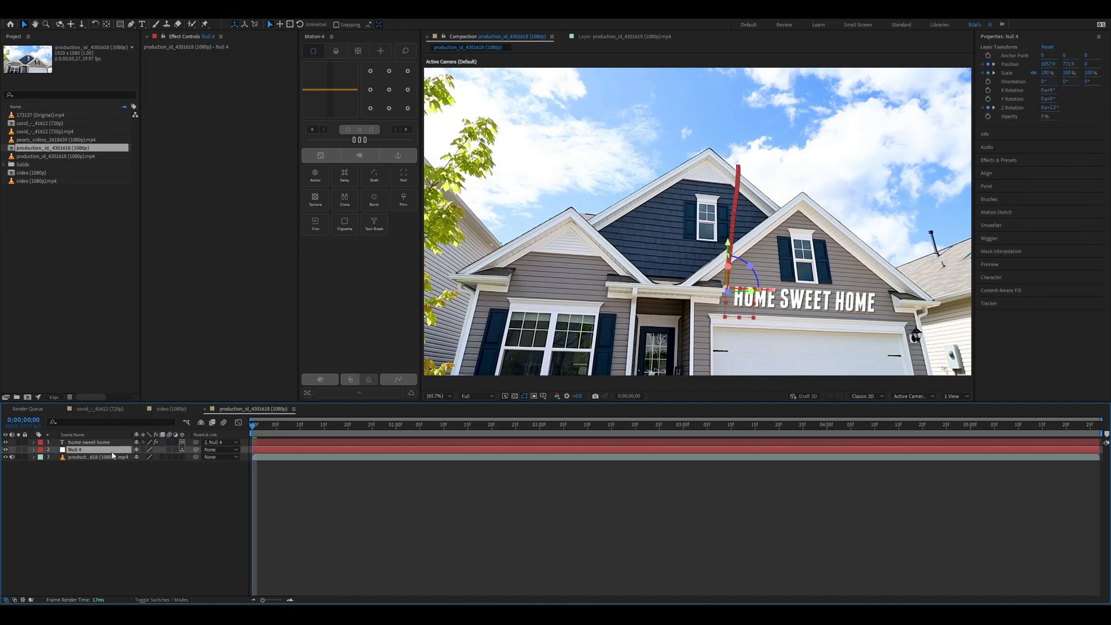
pyautogui.click(325, 515)
pyautogui.press('space')
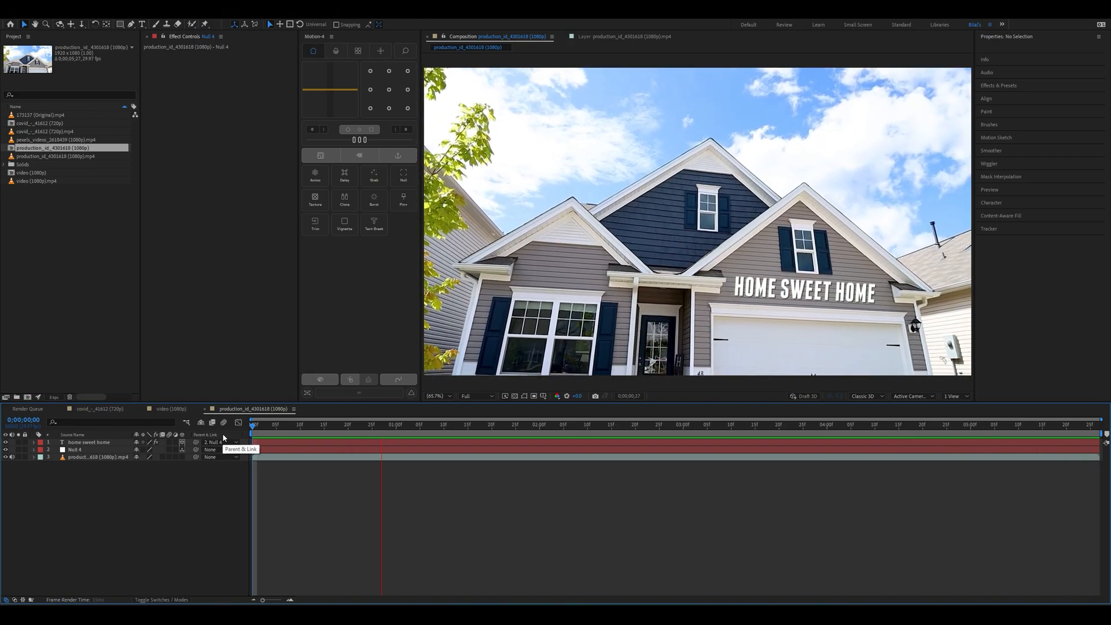
pyautogui.press('space')
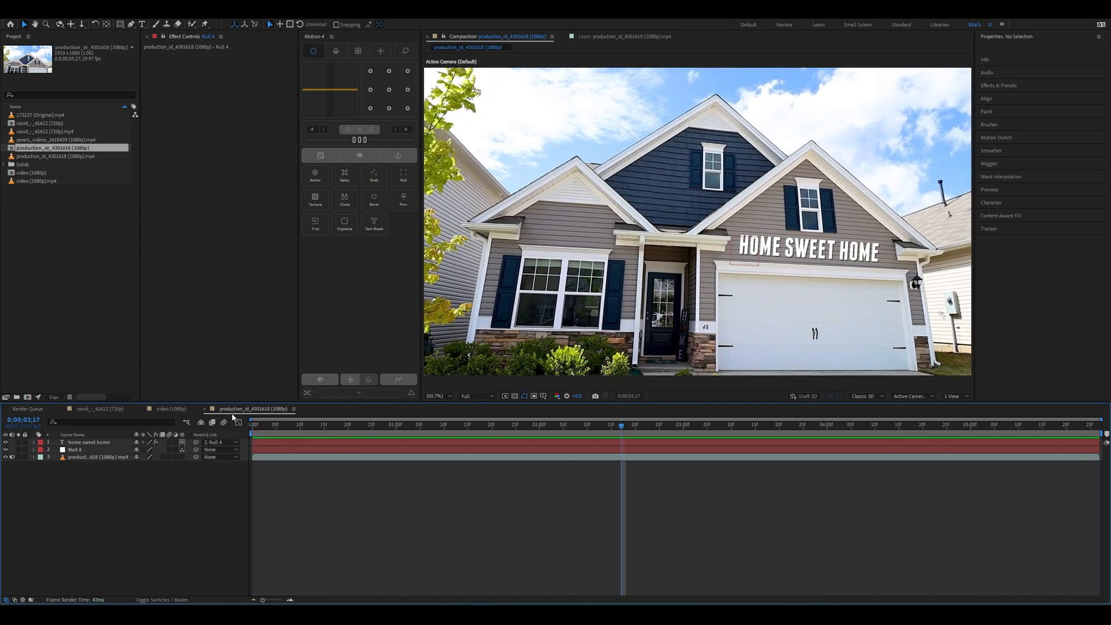
pyautogui.moveTo(261, 425); pyautogui.dragTo(249, 426)
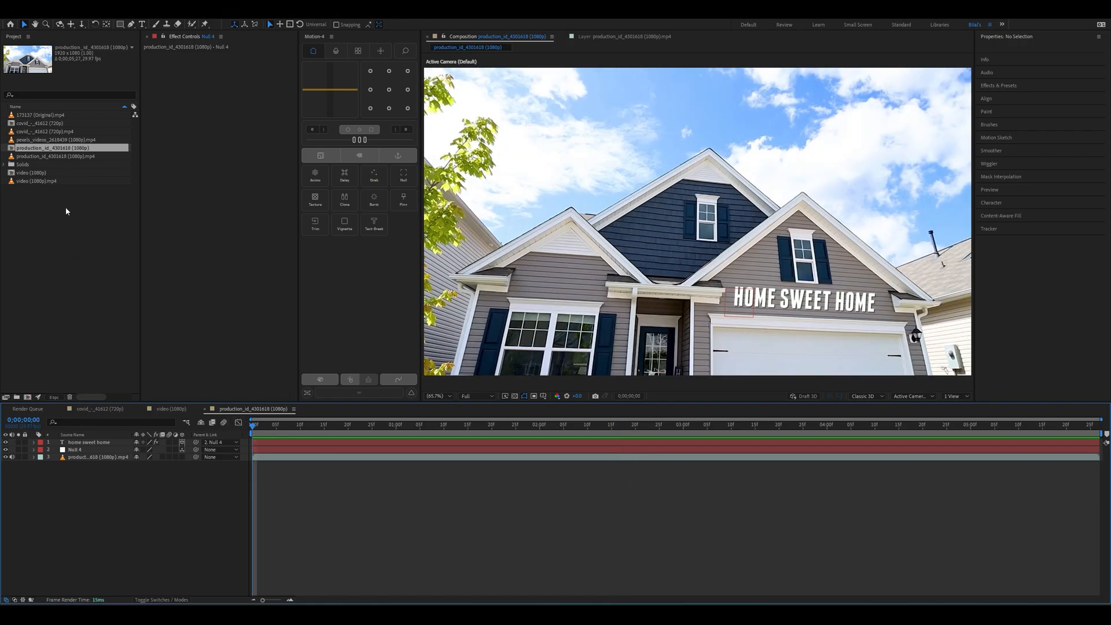
pyautogui.click(51, 141)
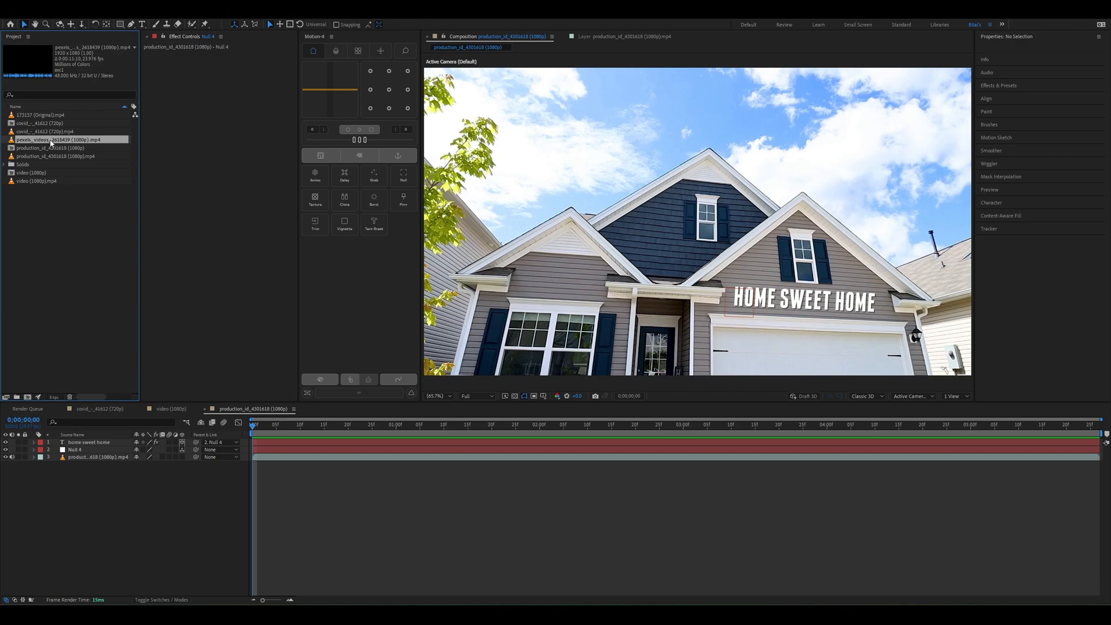
pyautogui.moveTo(52, 141); pyautogui.dragTo(28, 398)
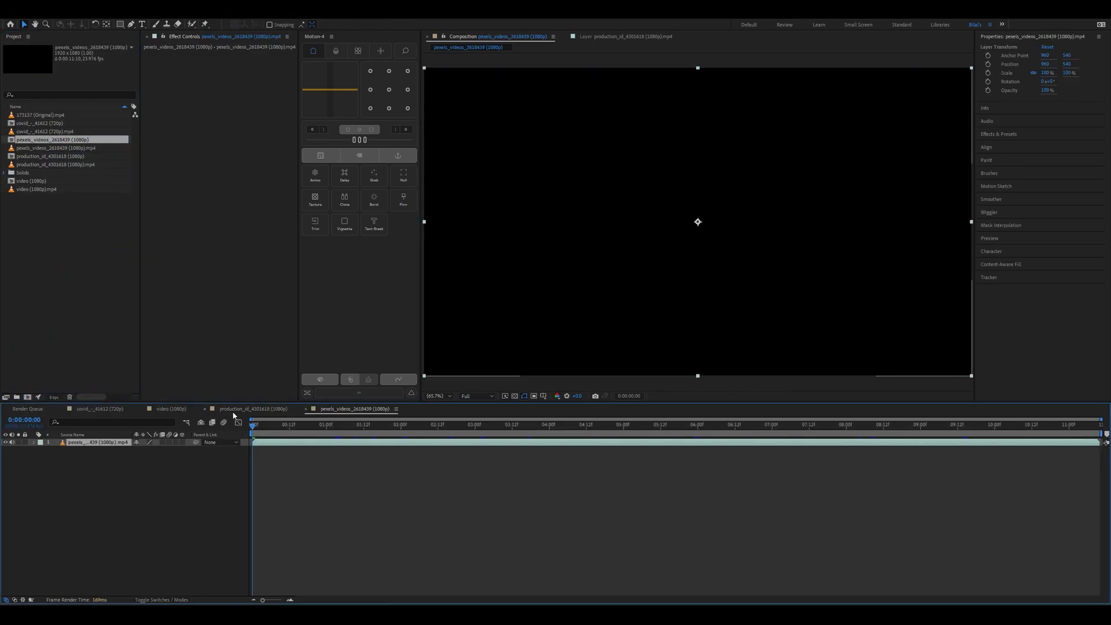
# Trim the black first frame off the composition so that it starts at 0:00:00:01.
pyautogui.press('pagedown')
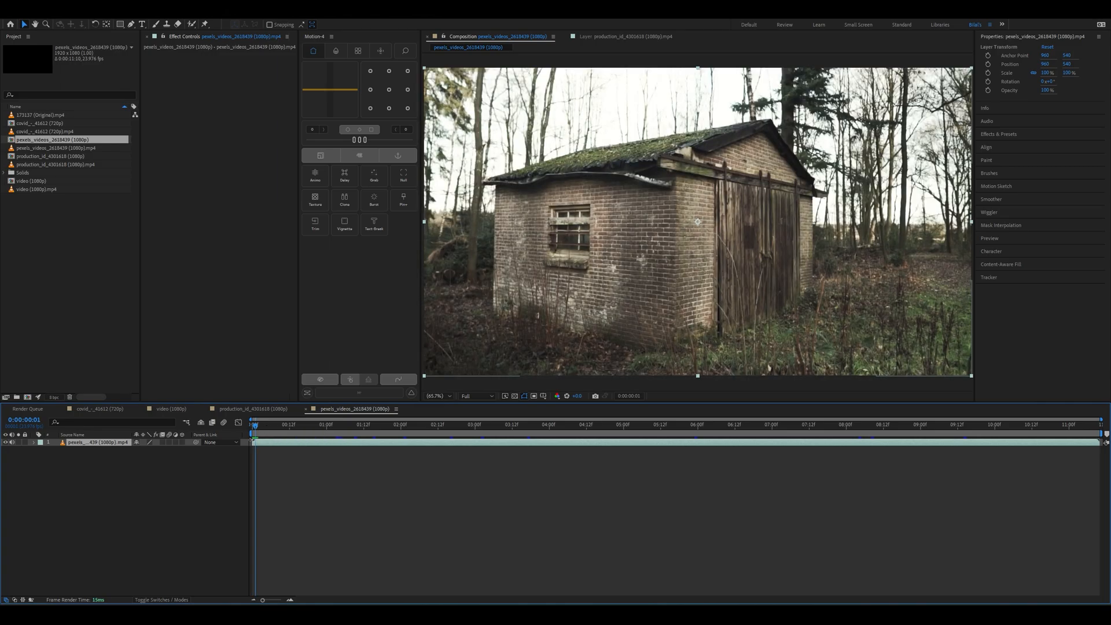
pyautogui.rightClick(261, 434)
pyautogui.click(276, 460)
pyautogui.moveTo(254, 427); pyautogui.dragTo(225, 504)
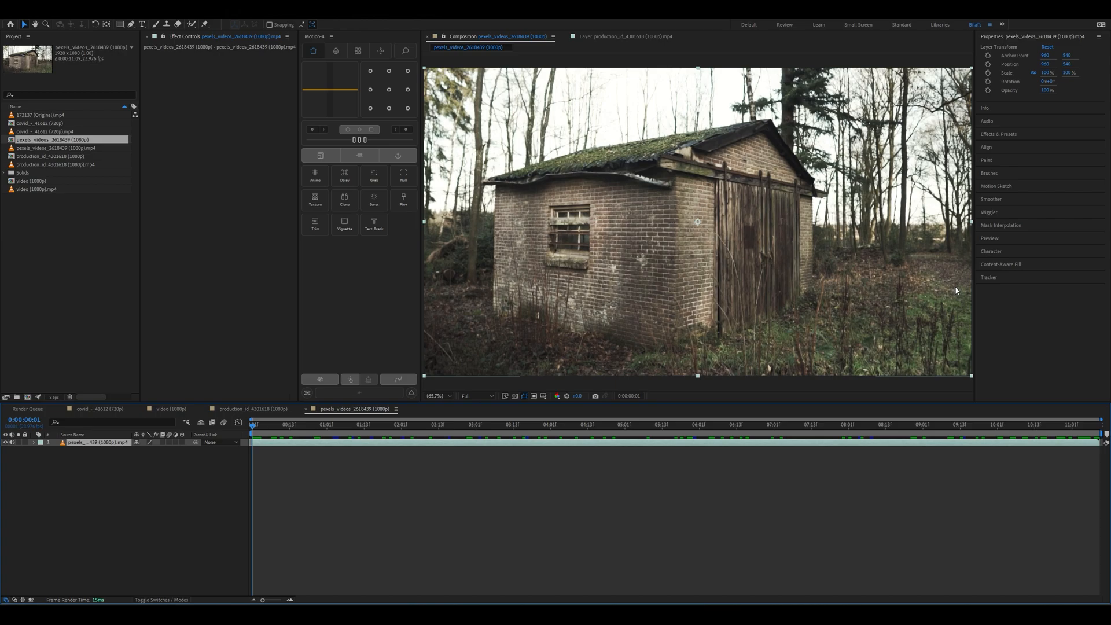
# Run the 3D Camera Tracker on the brick shed clip with Detailed Analysis enabled.
pyautogui.click(986, 276)
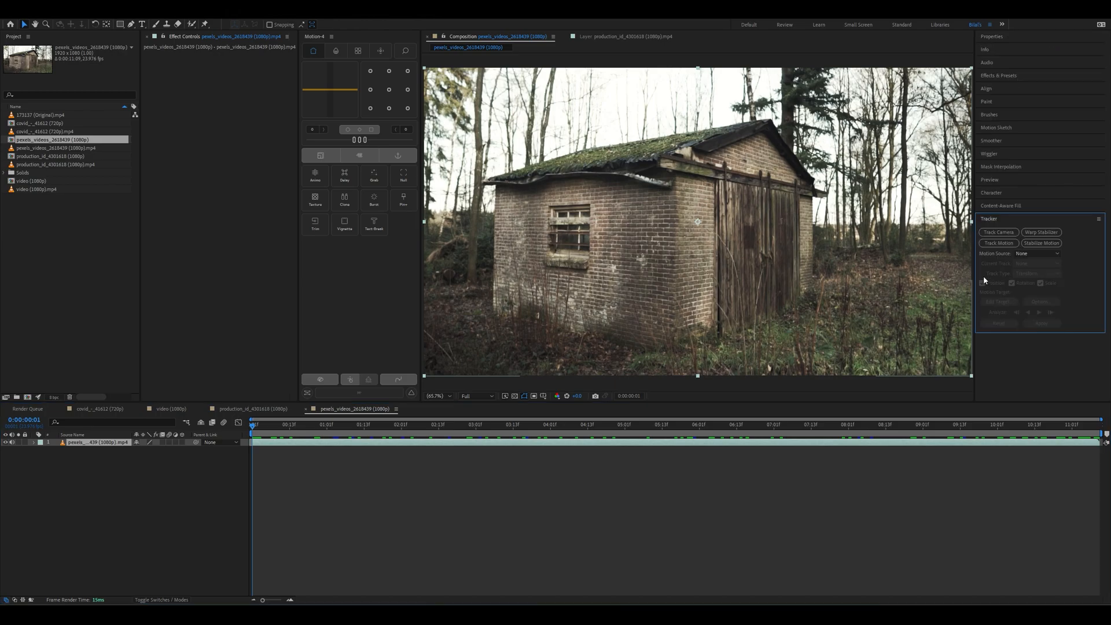
pyautogui.click(995, 234)
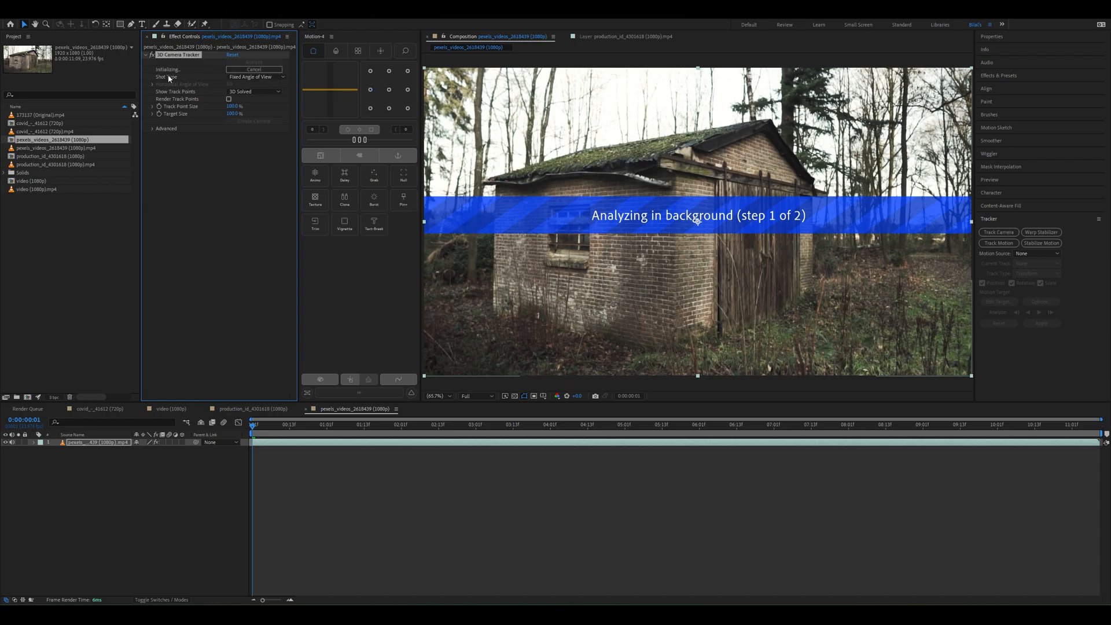
pyautogui.click(153, 129)
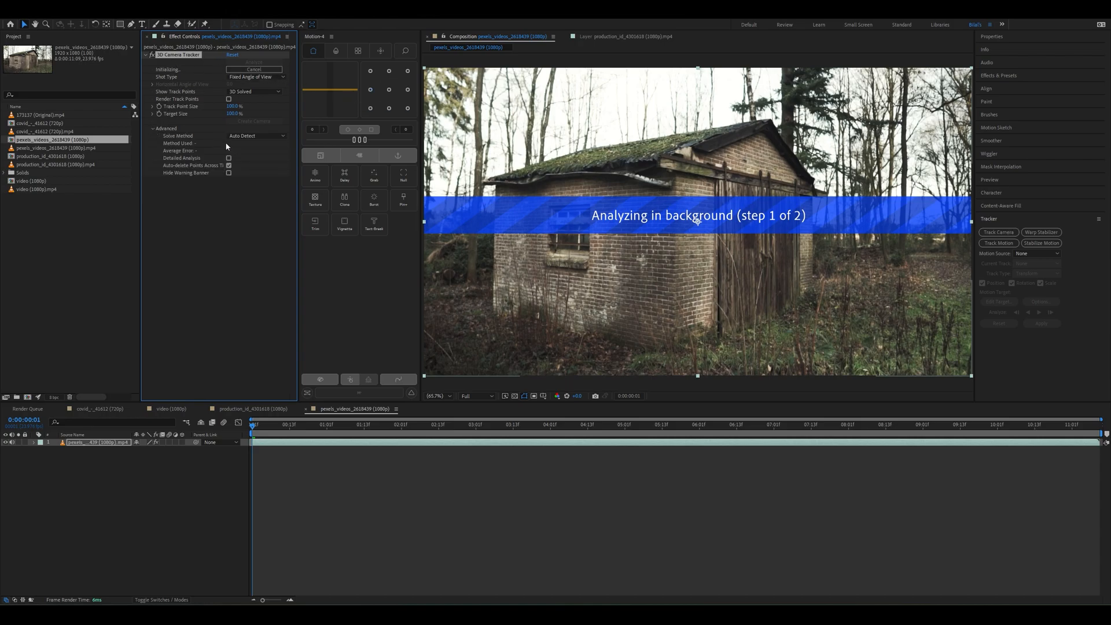
pyautogui.click(228, 158)
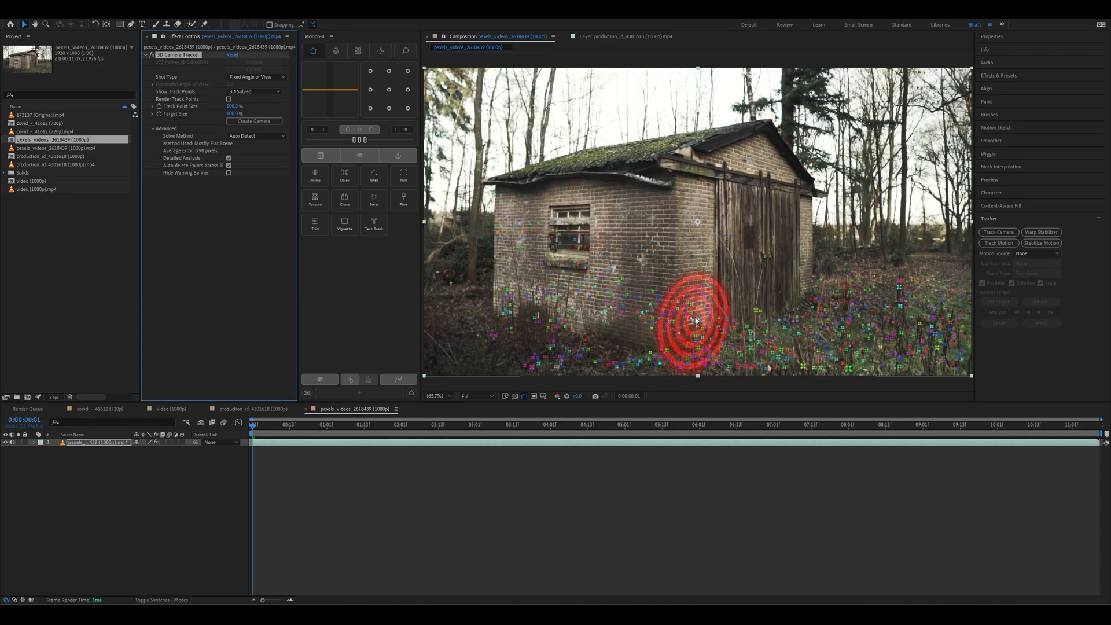
# At the last frame, select the track points on the brick wall below the window and create a text layer and camera from them.
pyautogui.moveTo(253, 426); pyautogui.dragTo(1107, 485)
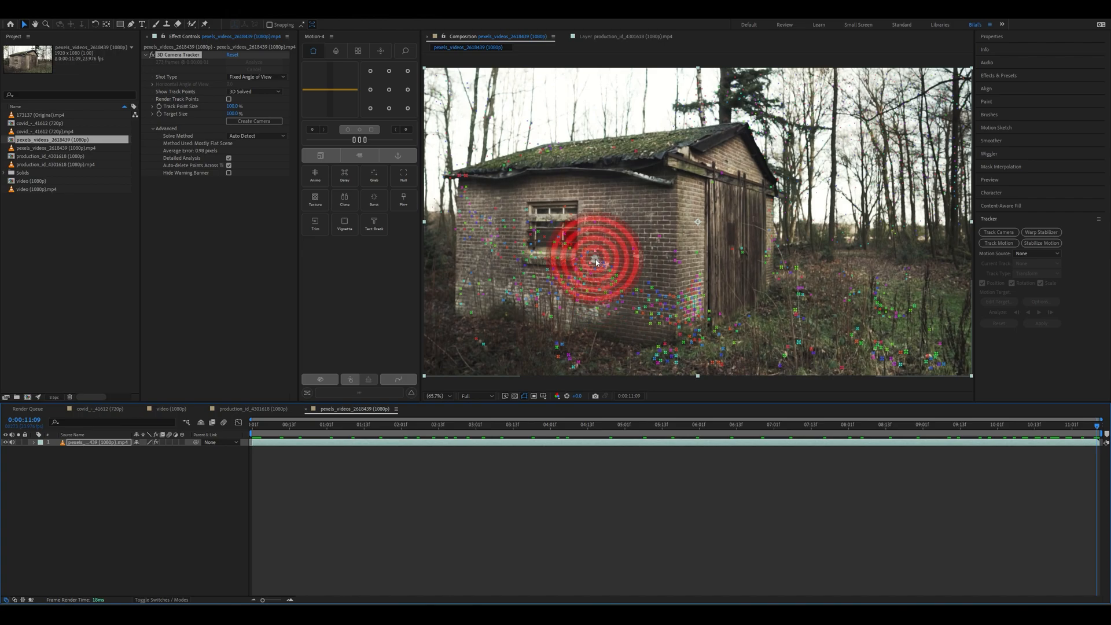
pyautogui.moveTo(584, 254)
pyautogui.mouseDown()
pyautogui.moveTo(591, 290)
pyautogui.moveTo(620, 319)
pyautogui.moveTo(665, 327)
pyautogui.moveTo(678, 313)
pyautogui.moveTo(670, 289)
pyautogui.mouseUp()
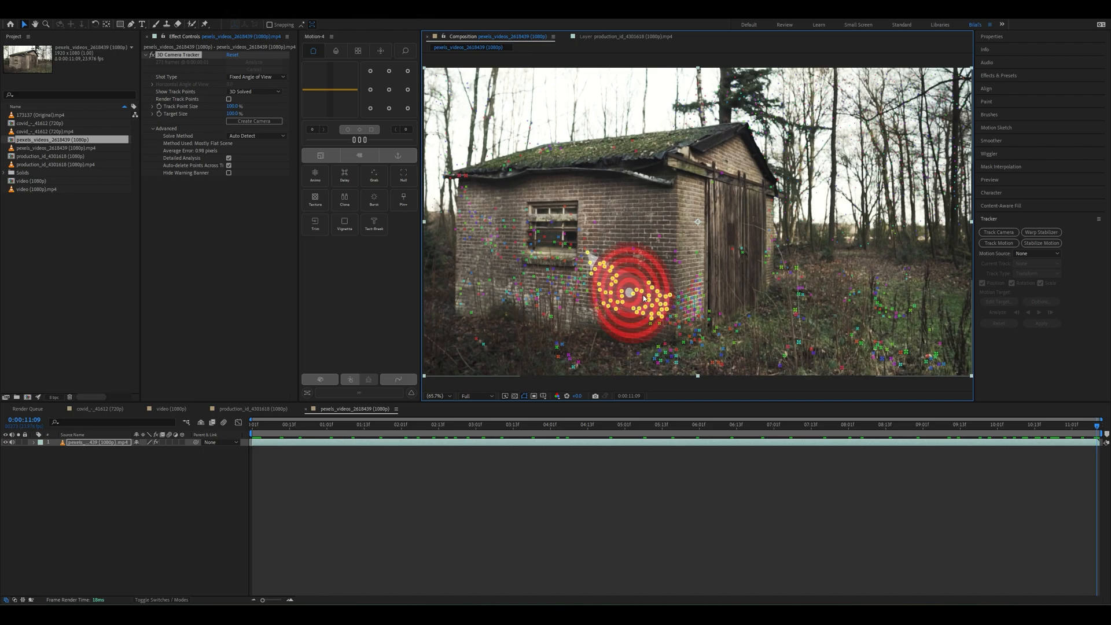
pyautogui.rightClick(626, 292)
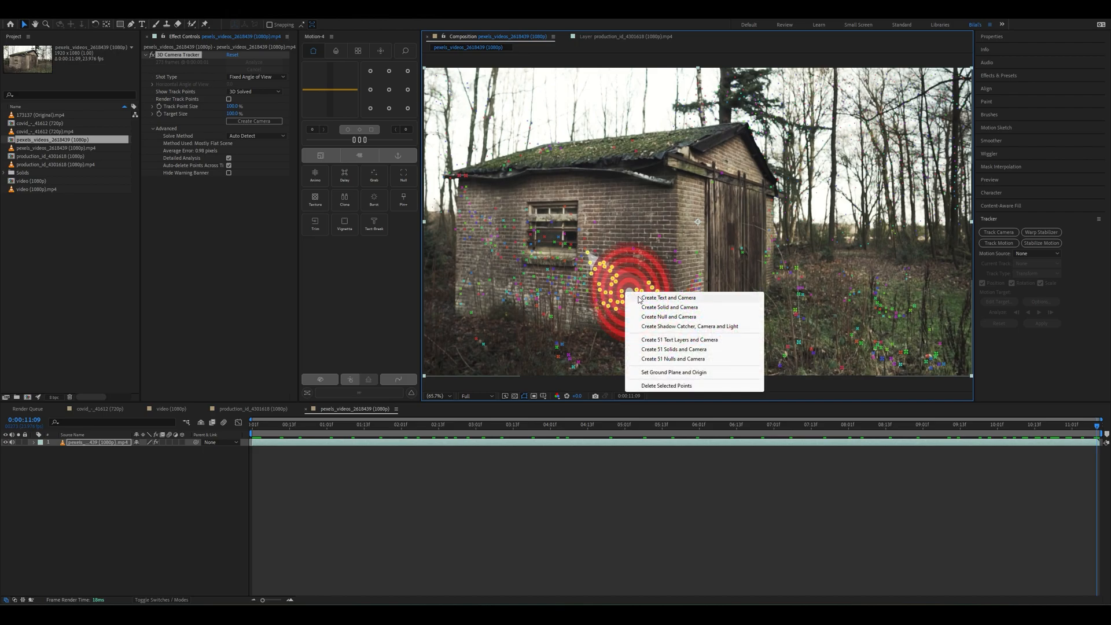
pyautogui.click(639, 298)
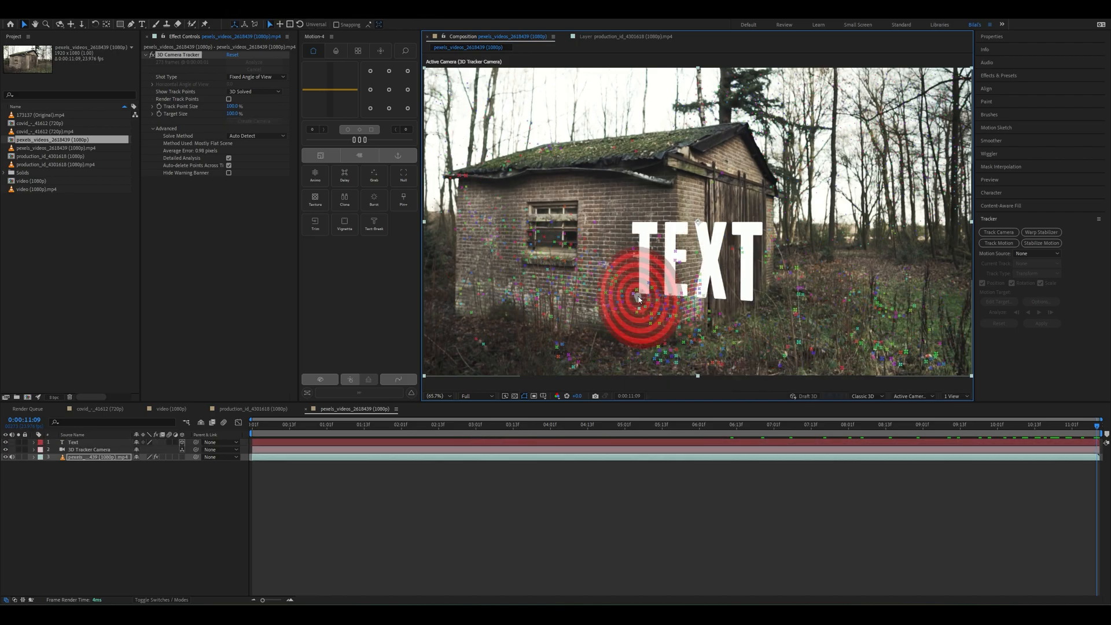
# Replace the tracked layer's text with "2sly by" followed by the creator's first name.
pyautogui.doubleClick(399, 442)
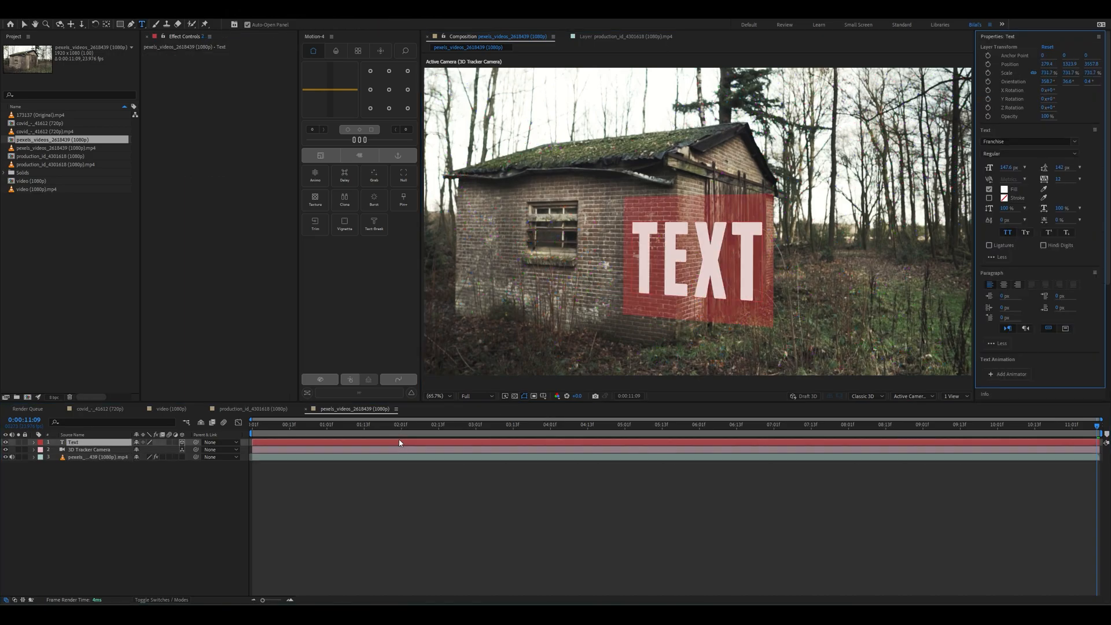
pyautogui.write('2sly')
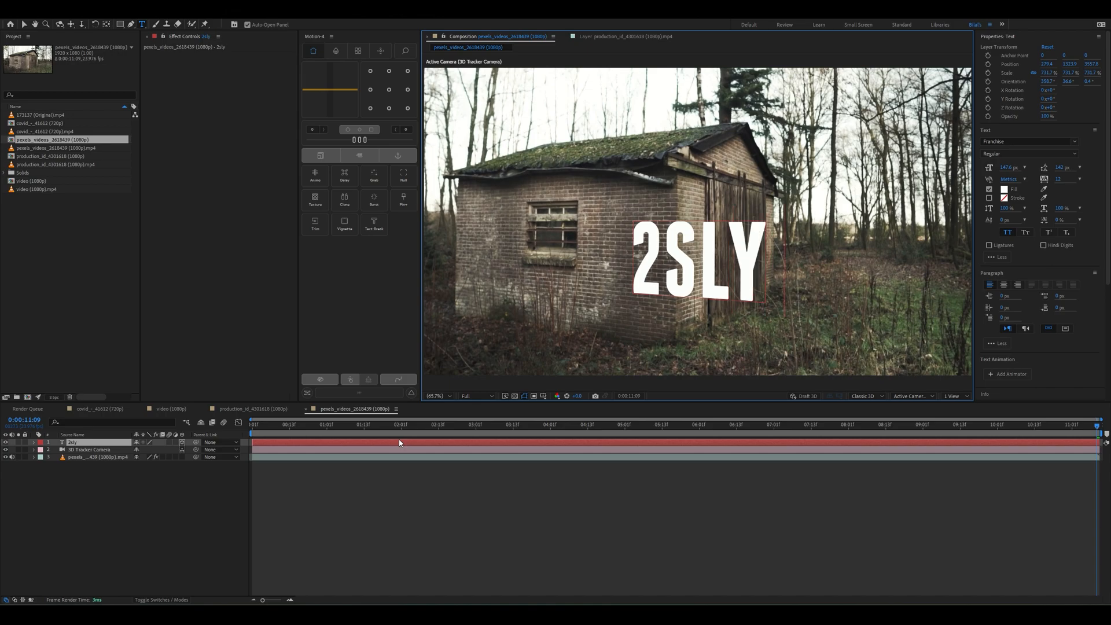
pyautogui.write(' by')
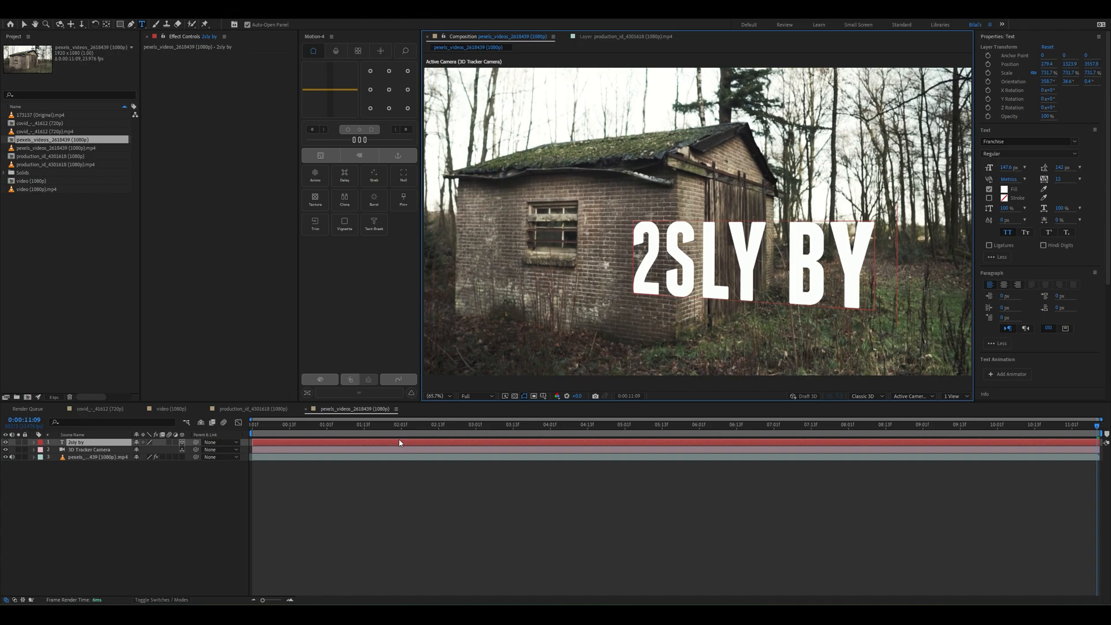
pyautogui.write(' bilal')
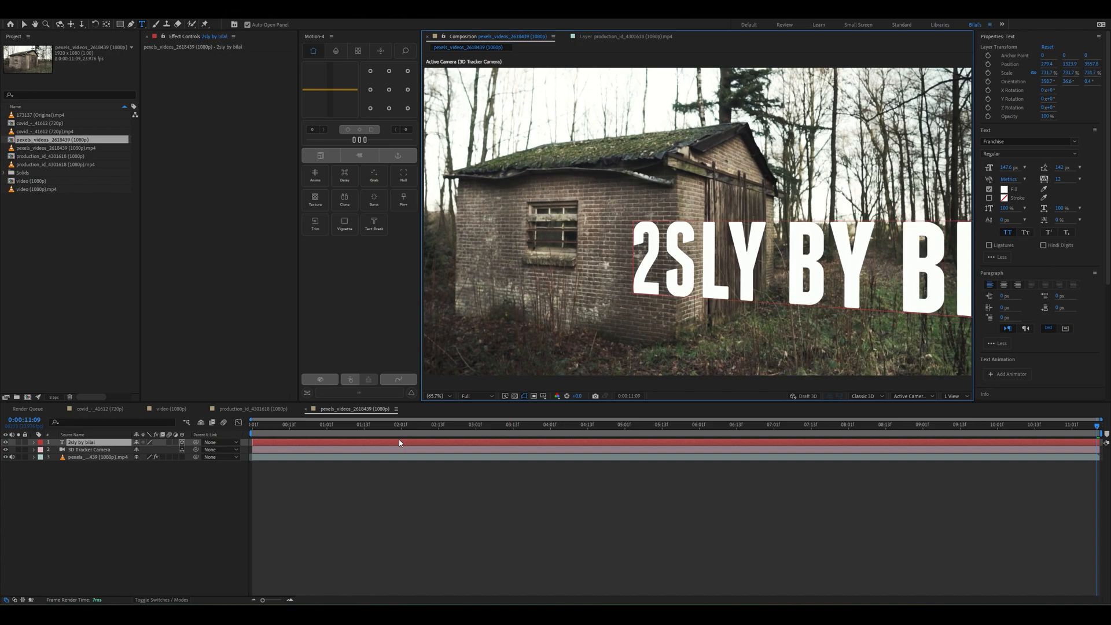
# Reduce the "by" credit to a font size of about 53 px and move it onto its own line below "2sly".
pyautogui.hotkey('shift', 'Left')
pyautogui.hotkey('shift', 'Left')
pyautogui.hotkey('shift', 'Left')
pyautogui.hotkey('shift', 'Left')
pyautogui.hotkey('shift', 'Left')
pyautogui.hotkey('shift', 'Left')
pyautogui.hotkey('shift', 'Left')
pyautogui.hotkey('shift', 'Left')
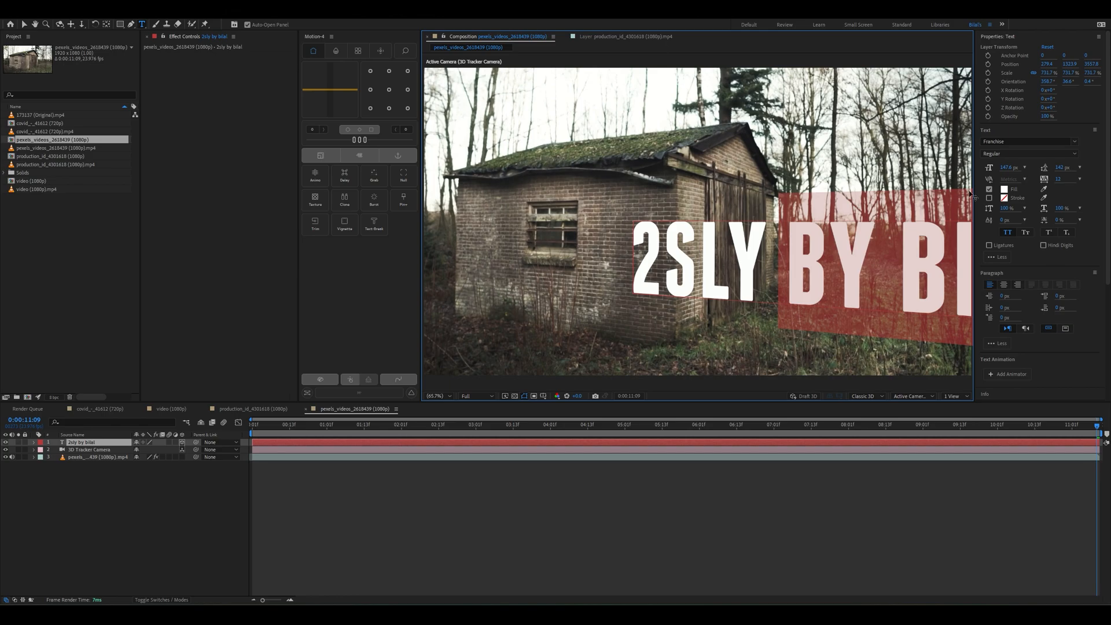
pyautogui.moveTo(1005, 168); pyautogui.dragTo(780, 260)
pyautogui.click(779, 281)
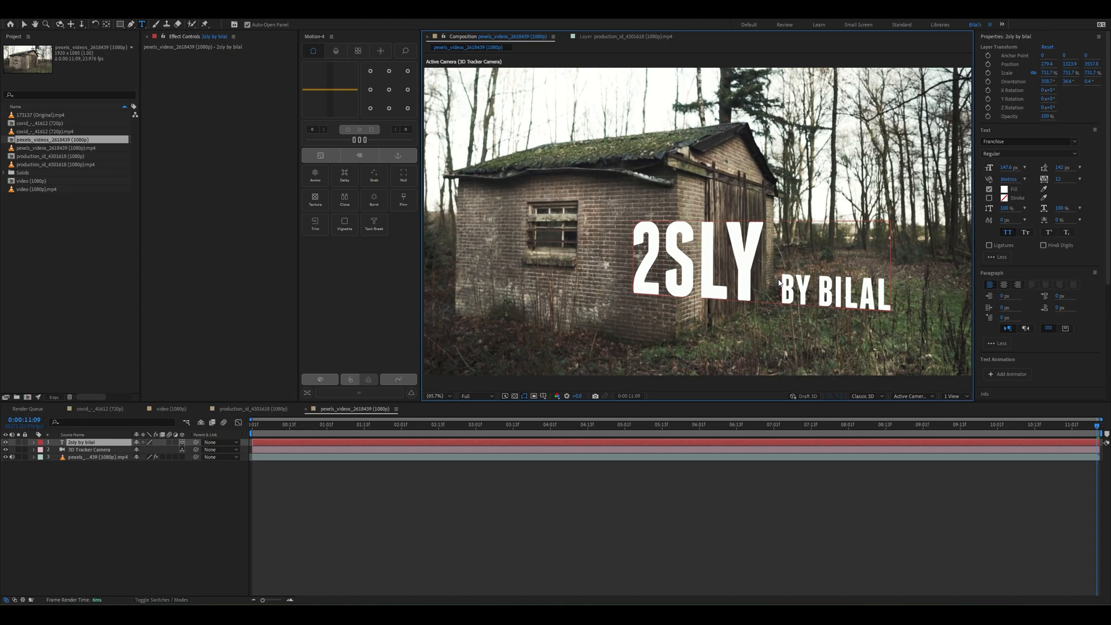
pyautogui.press('Return')
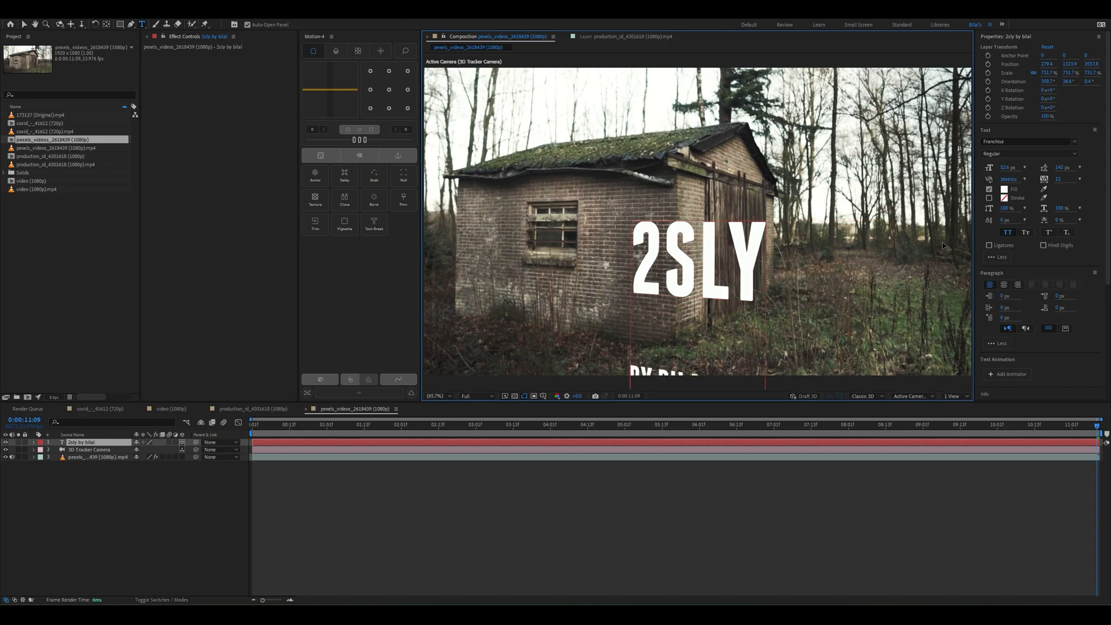
# Set the credit line's leading to 43 px and widen its tracking until it spans the width of "2sly".
pyautogui.click(1047, 166)
pyautogui.hotkey('ctrl', 'a')
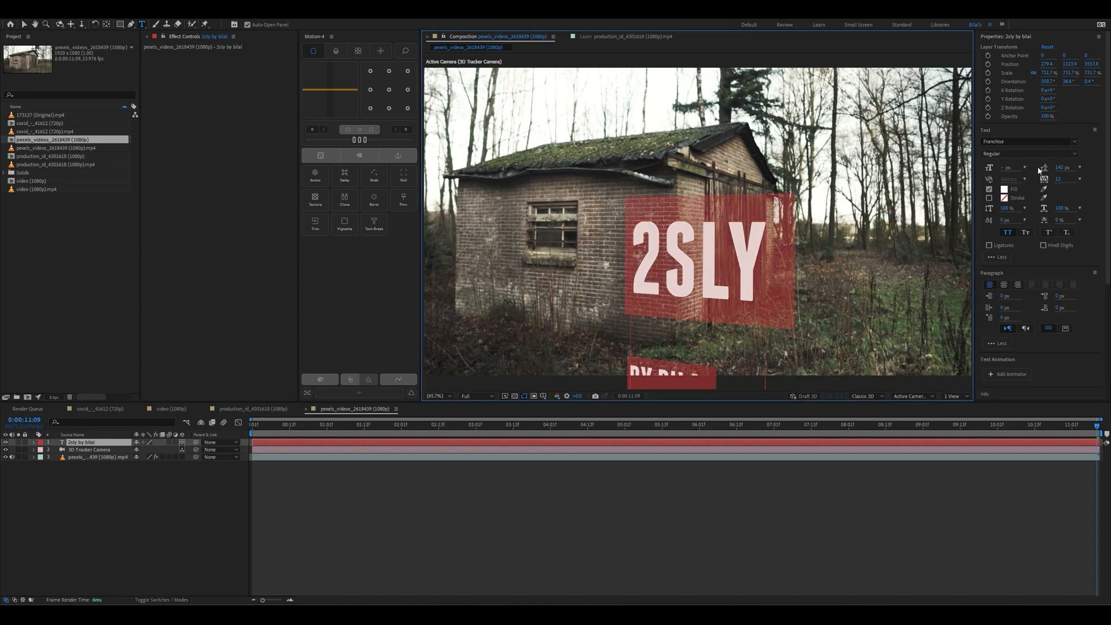
pyautogui.moveTo(1057, 171); pyautogui.dragTo(1023, 174)
pyautogui.moveTo(716, 318); pyautogui.dragTo(629, 317)
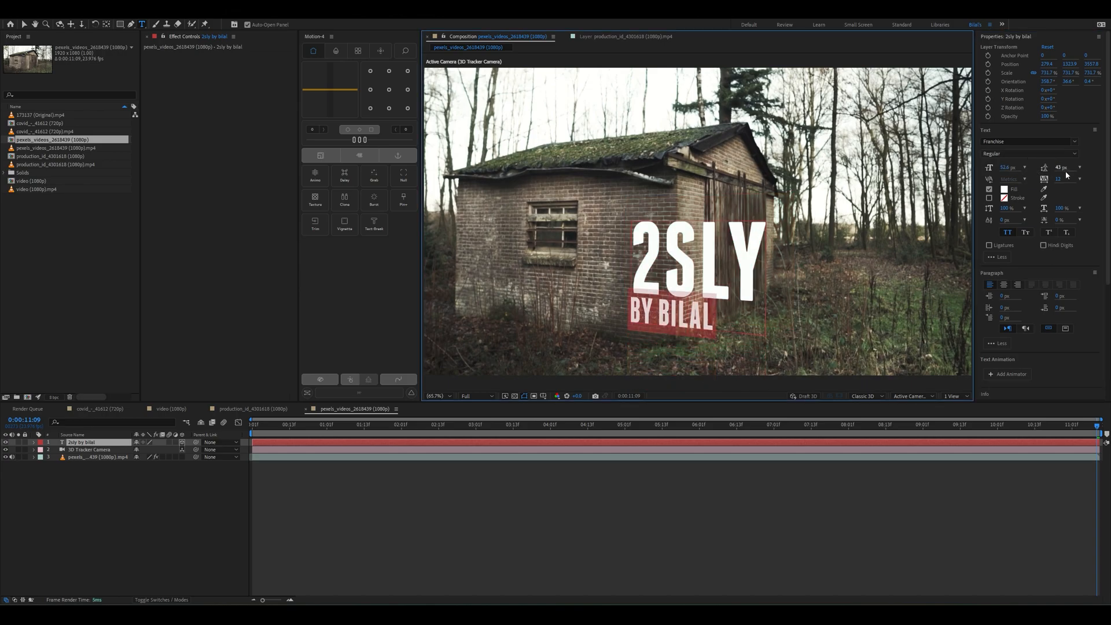
pyautogui.moveTo(1059, 179); pyautogui.dragTo(1087, 180)
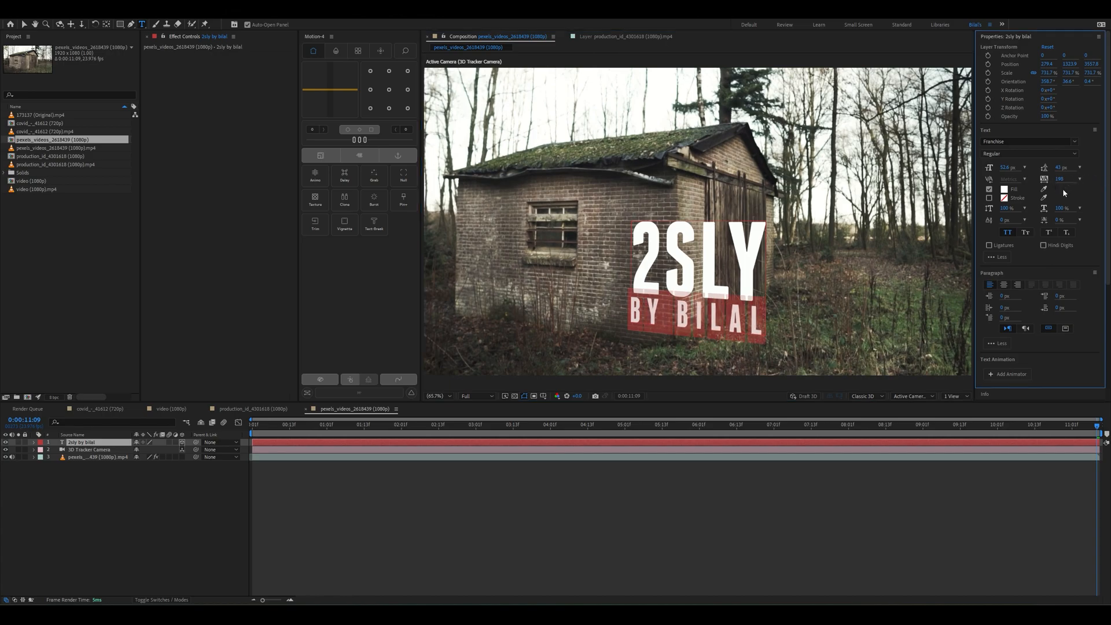
pyautogui.click(623, 475)
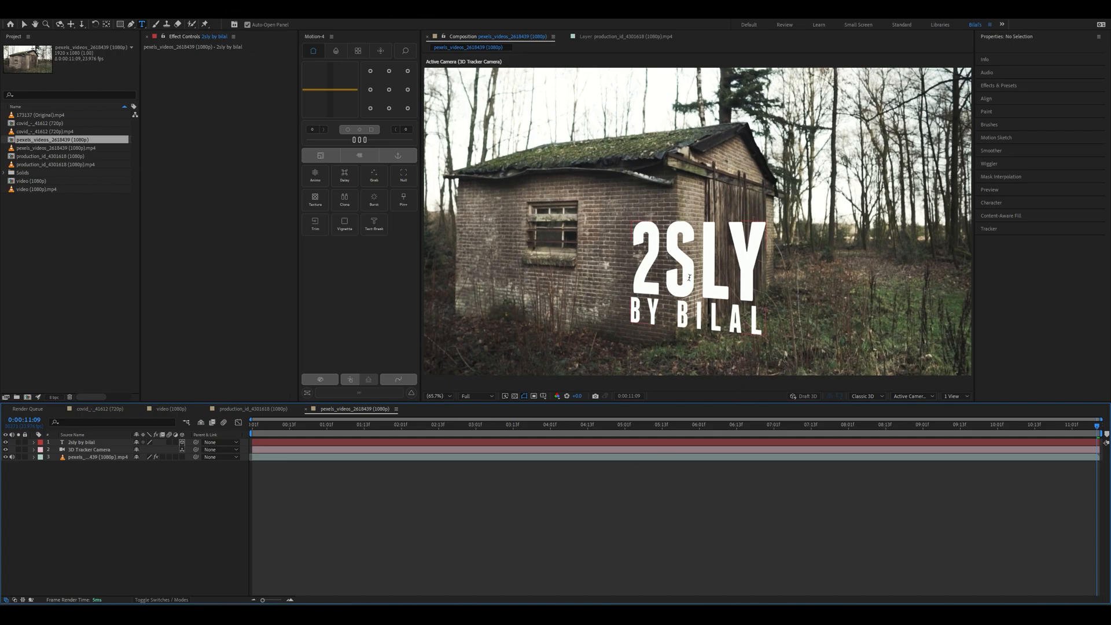
# Place the title on the brick wall beside the window, scaled to about 470% and rotated to match the wall's perspective.
pyautogui.press('v')
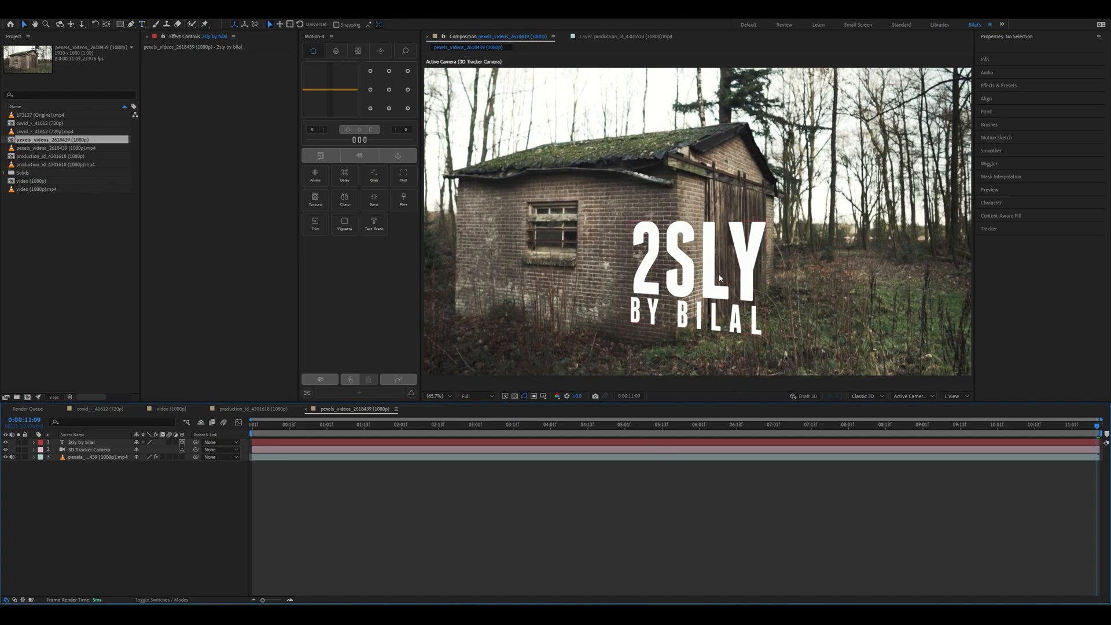
pyautogui.click(690, 269)
pyautogui.moveTo(690, 269); pyautogui.dragTo(624, 251)
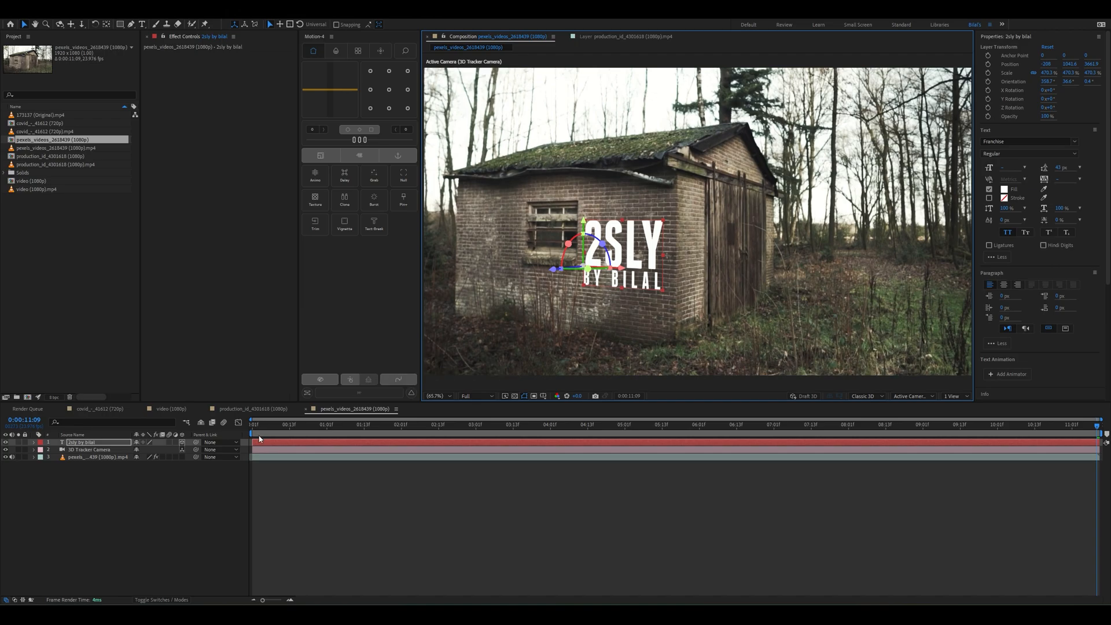
pyautogui.click(170, 557)
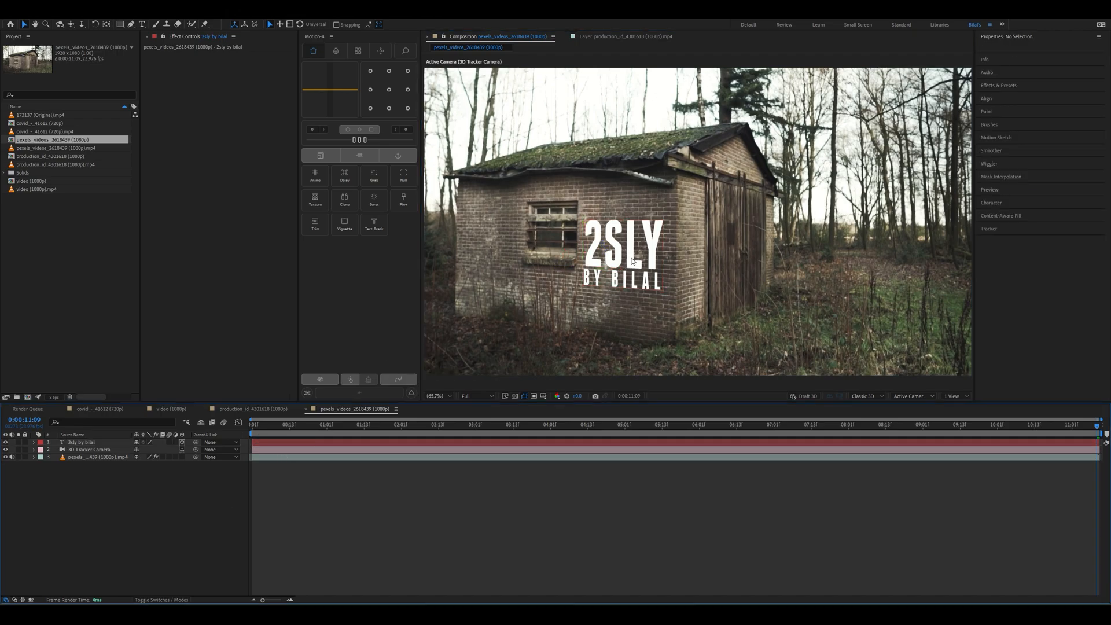
pyautogui.click(610, 248)
pyautogui.moveTo(602, 245); pyautogui.dragTo(592, 272)
pyautogui.click(166, 477)
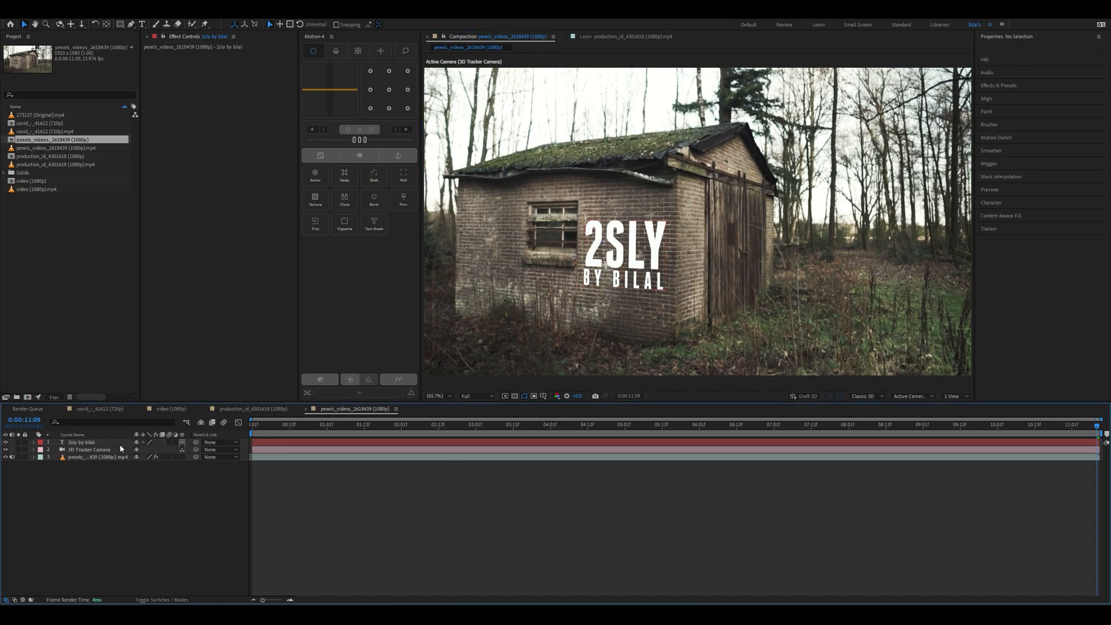
# Lower the title layer's opacity to blend it with the wall and preview the shot from the start.
pyautogui.click(121, 443)
pyautogui.press('t')
pyautogui.moveTo(140, 450); pyautogui.dragTo(122, 450)
pyautogui.click(149, 483)
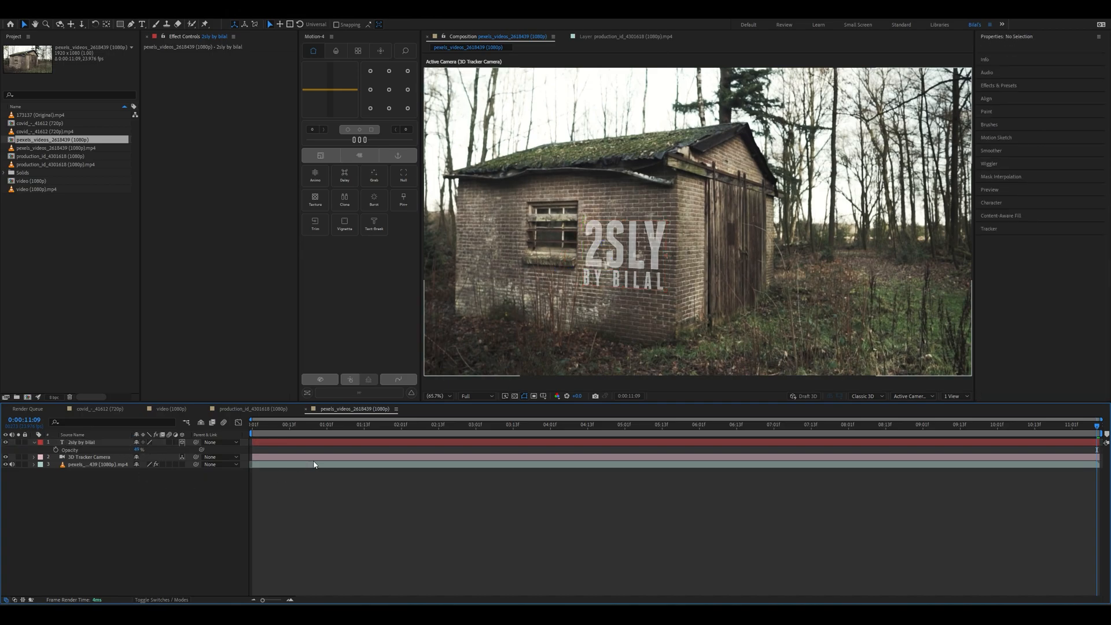
pyautogui.moveTo(262, 425); pyautogui.dragTo(234, 426)
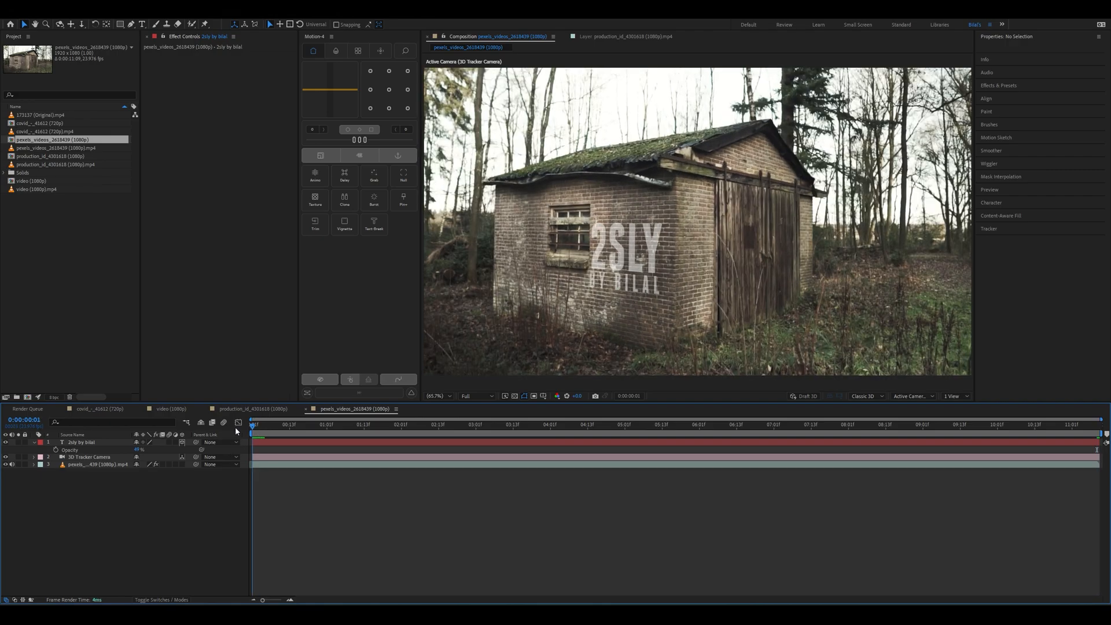
pyautogui.press('space')
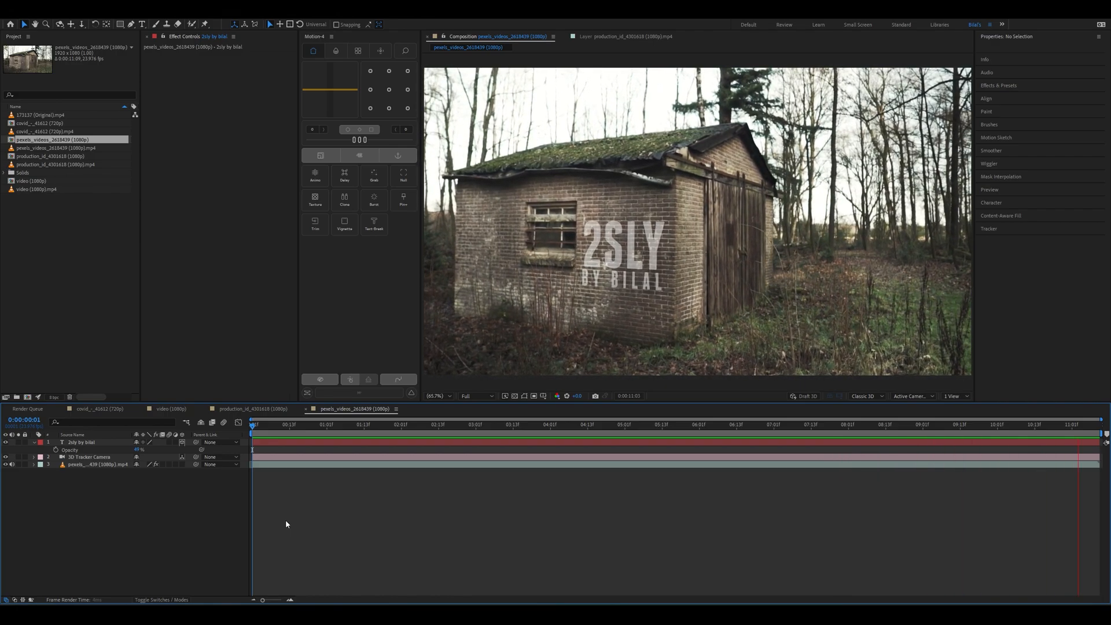
# Set the title layer's opacity to 60% and return to the start of the composition.
pyautogui.press('space')
pyautogui.click(137, 450)
pyautogui.write('60')
pyautogui.press('Return')
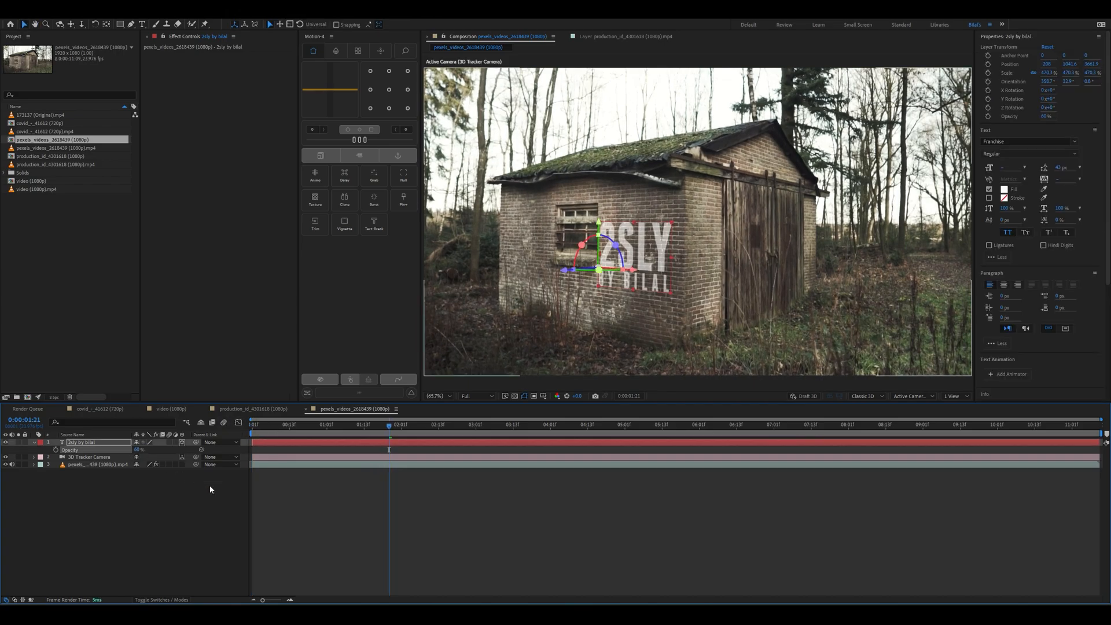
pyautogui.click(209, 485)
pyautogui.moveTo(300, 427); pyautogui.dragTo(224, 534)
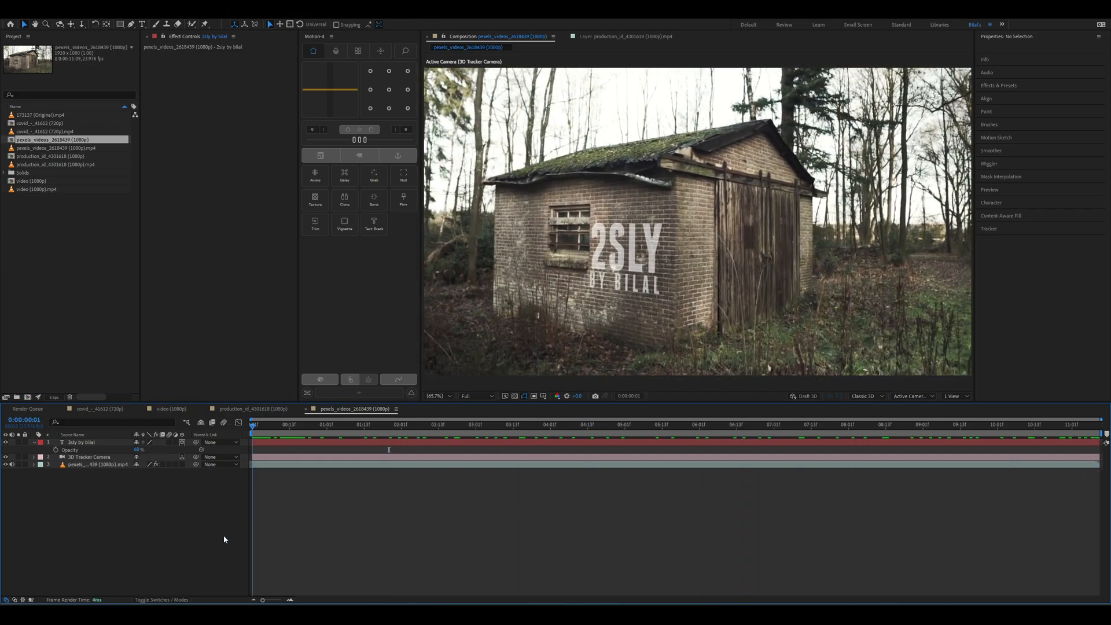
pyautogui.click(39, 269)
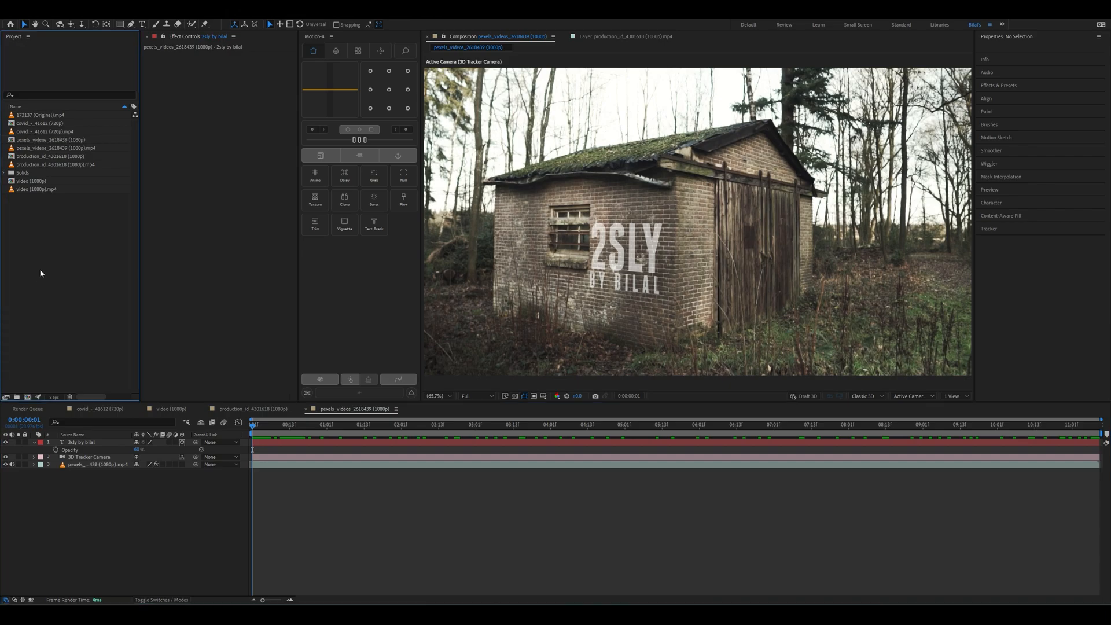
# Create a composition from 173137 (Original).mp4 and analyze its footage with the 3D Camera Tracker, showing the advanced options.
pyautogui.click(53, 115)
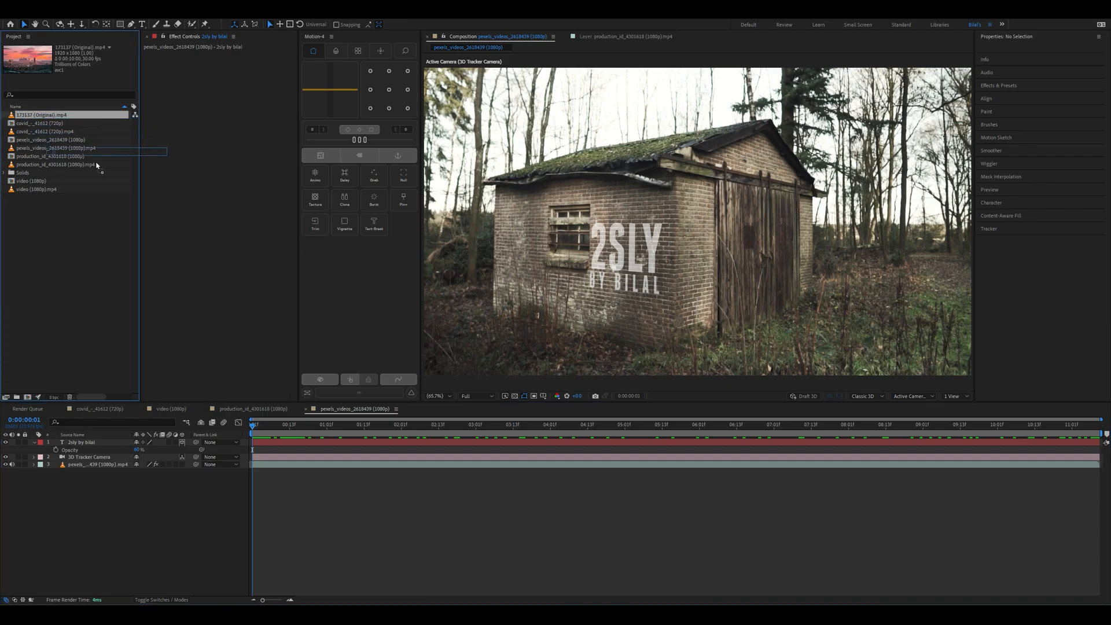
pyautogui.click(29, 399)
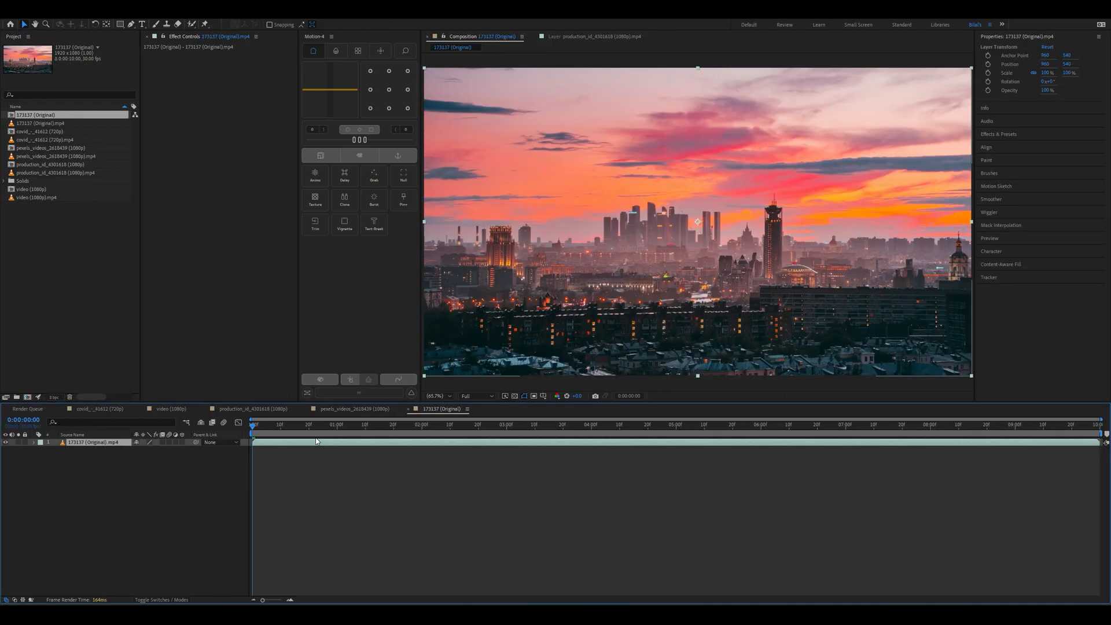
pyautogui.click(1002, 277)
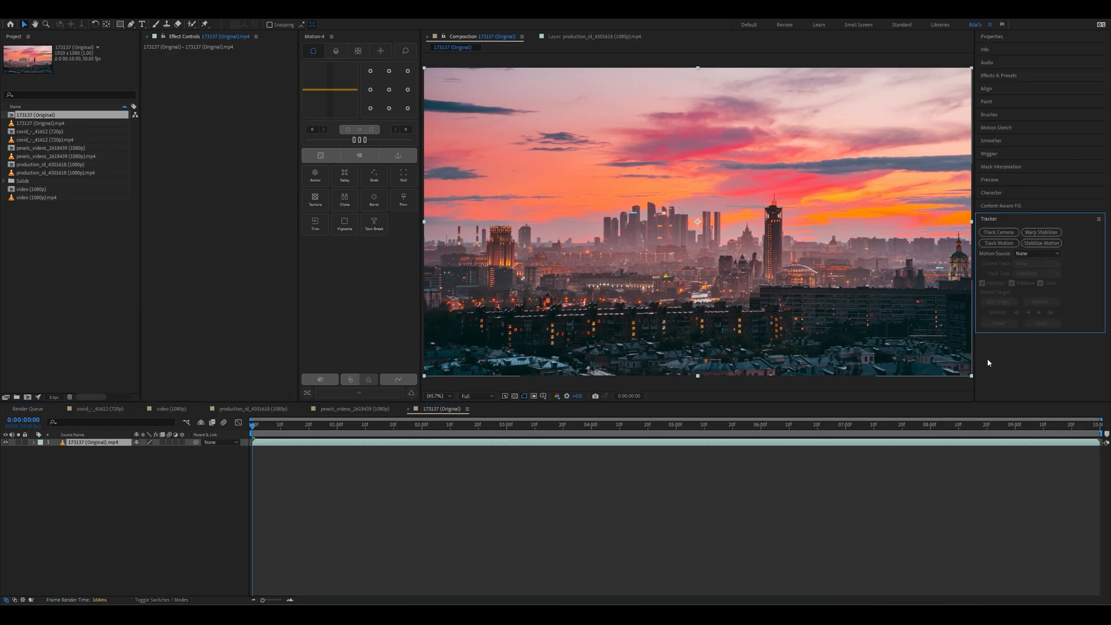
pyautogui.click(1000, 233)
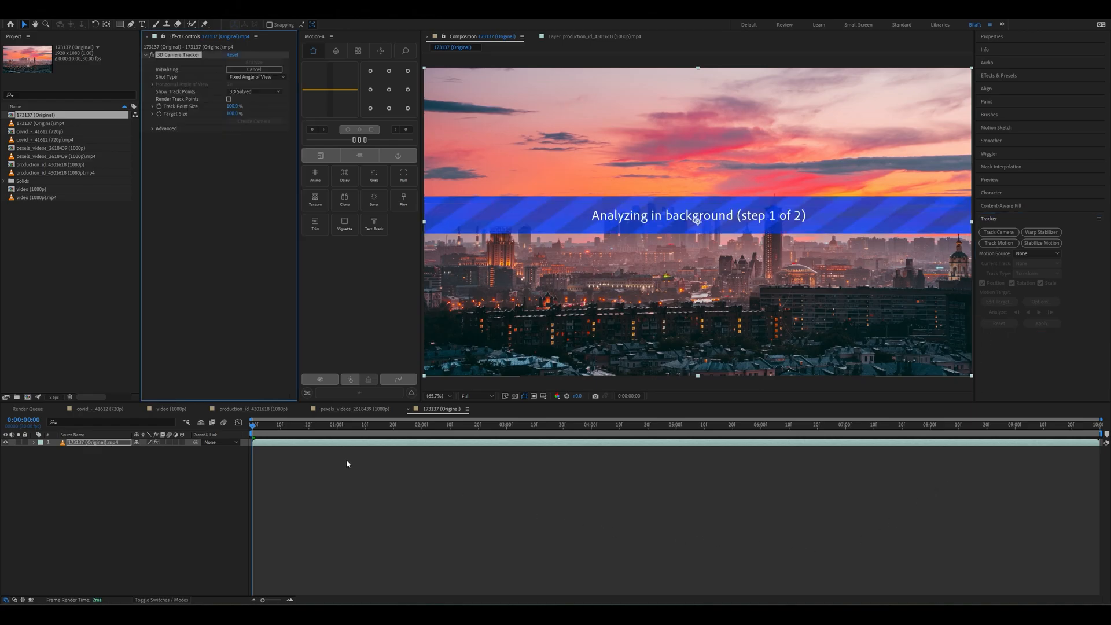
pyautogui.click(153, 128)
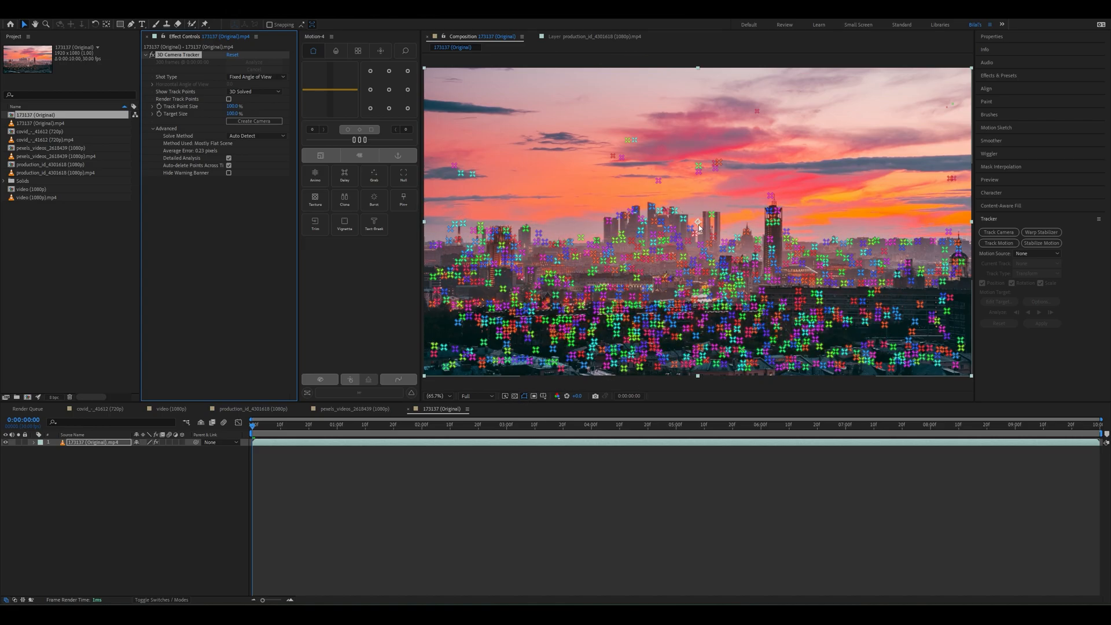
# Select the track points around the skyscraper cluster and create a text layer and camera from them.
pyautogui.moveTo(598, 228)
pyautogui.mouseDown()
pyautogui.moveTo(634, 206)
pyautogui.moveTo(688, 203)
pyautogui.moveTo(740, 226)
pyautogui.moveTo(713, 260)
pyautogui.moveTo(597, 255)
pyautogui.mouseUp()
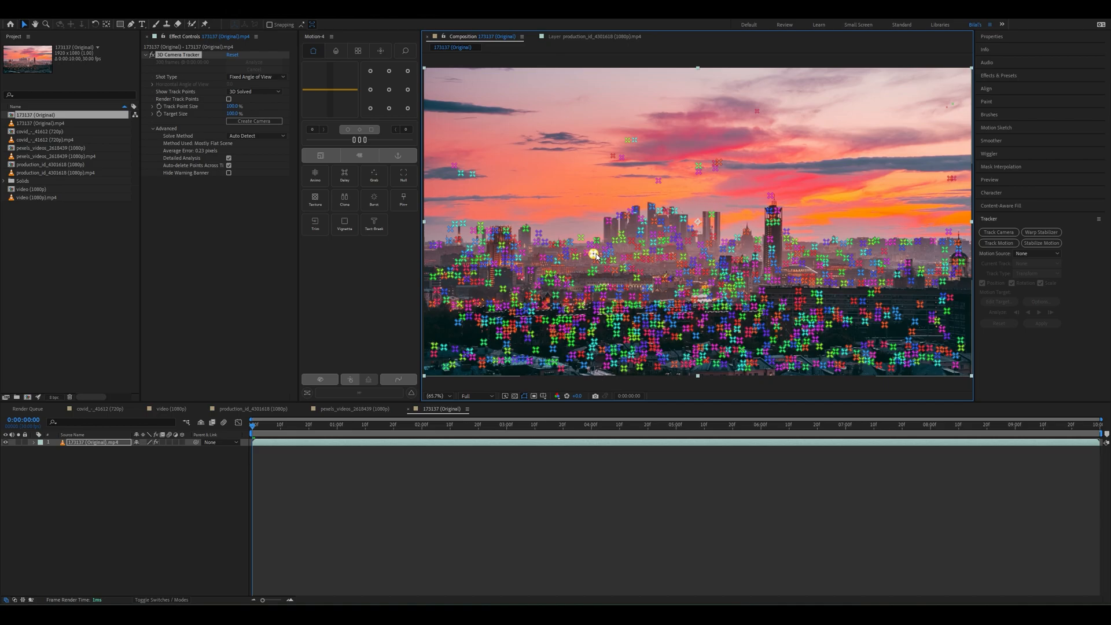
pyautogui.moveTo(602, 218)
pyautogui.mouseDown()
pyautogui.moveTo(665, 194)
pyautogui.moveTo(722, 204)
pyautogui.moveTo(736, 219)
pyautogui.moveTo(737, 237)
pyautogui.moveTo(709, 255)
pyautogui.moveTo(604, 260)
pyautogui.mouseUp()
pyautogui.rightClick(648, 246)
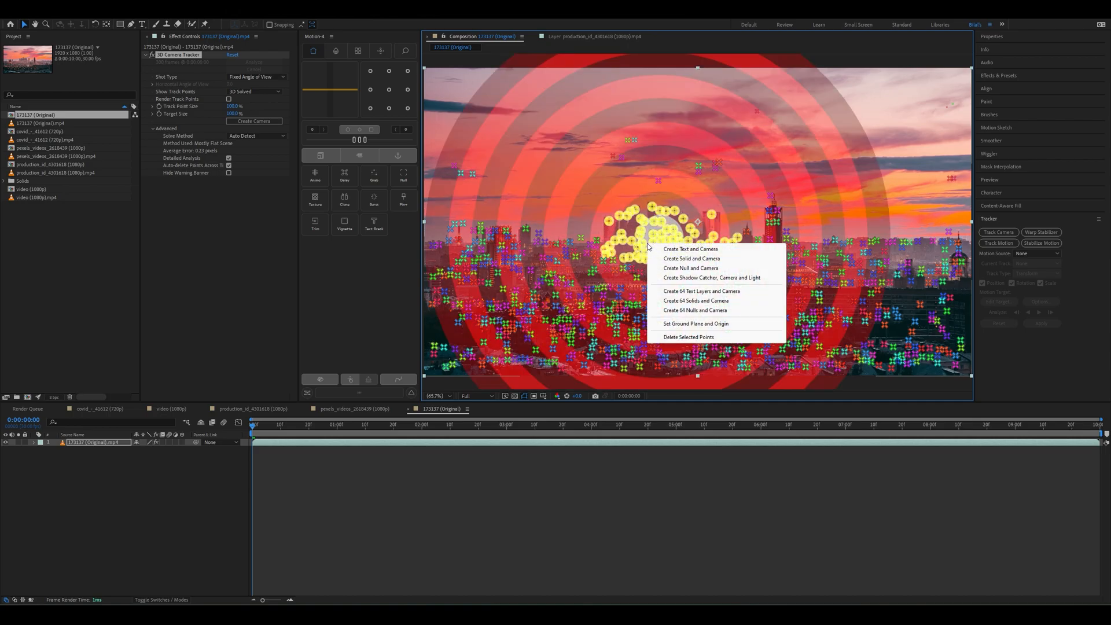
pyautogui.click(660, 249)
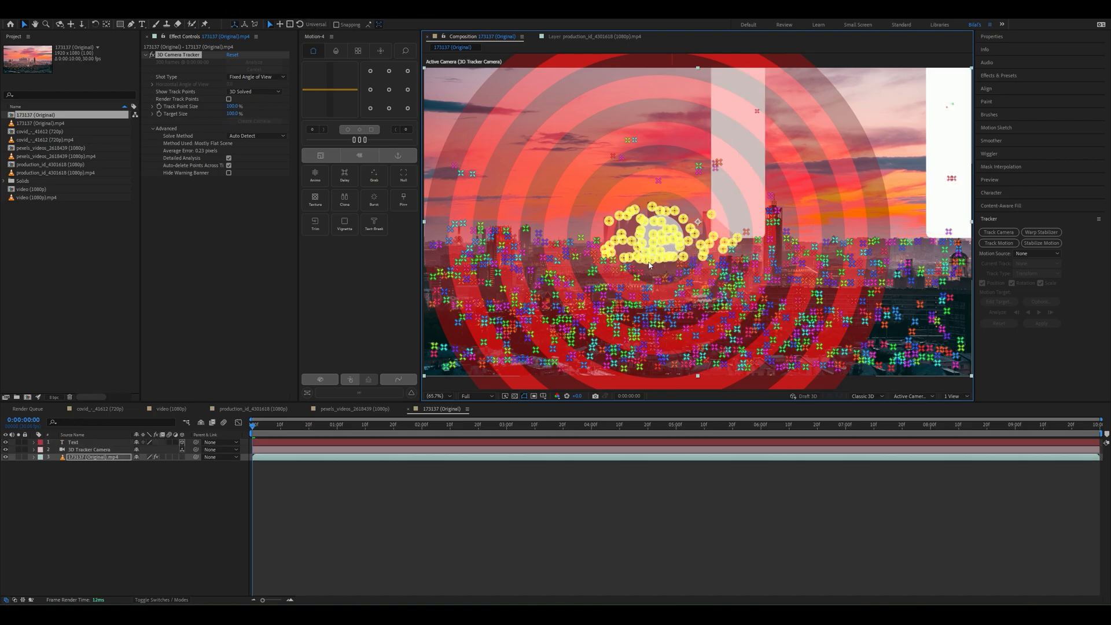
# Scale the new text layer down to about 212% and change its text to "sunset".
pyautogui.click(531, 444)
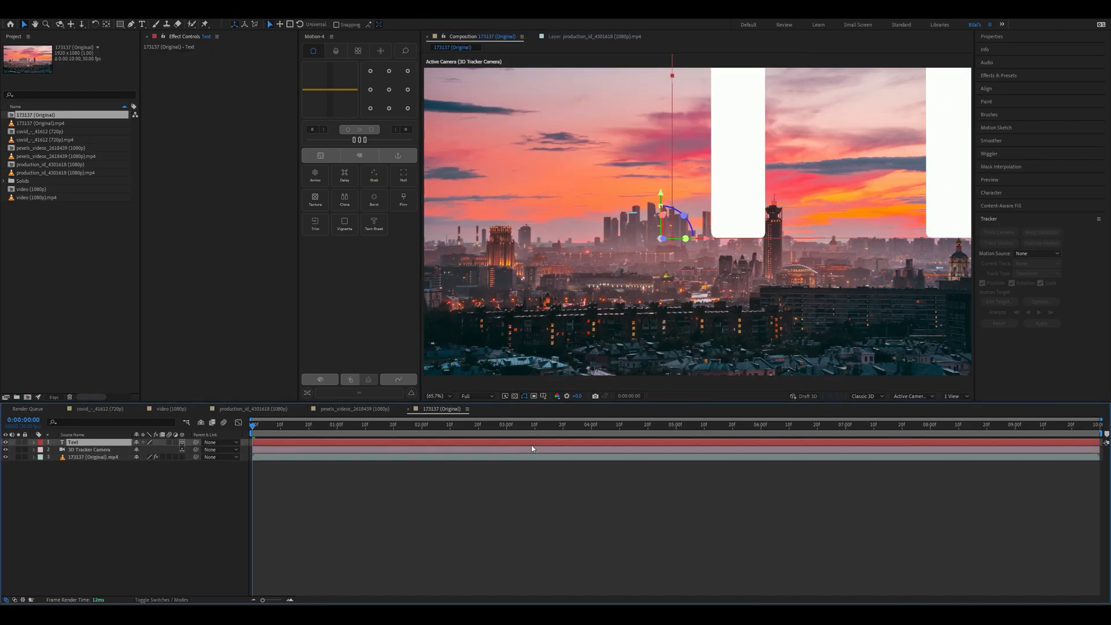
pyautogui.click(672, 77)
pyautogui.moveTo(672, 77); pyautogui.dragTo(662, 101)
pyautogui.doubleClick(727, 218)
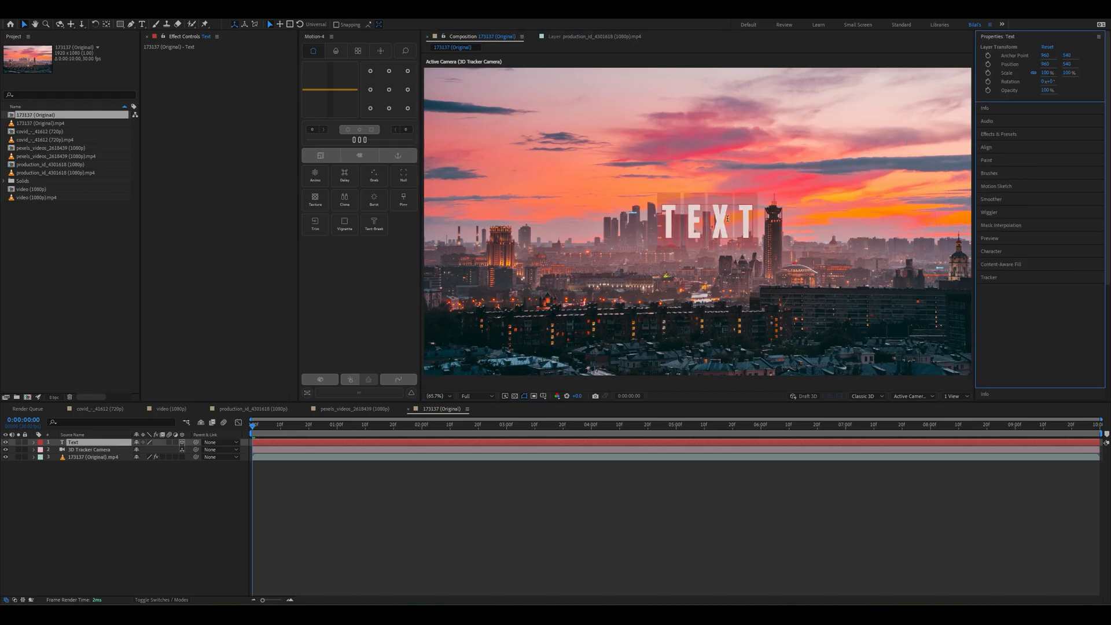
pyautogui.write('sunset')
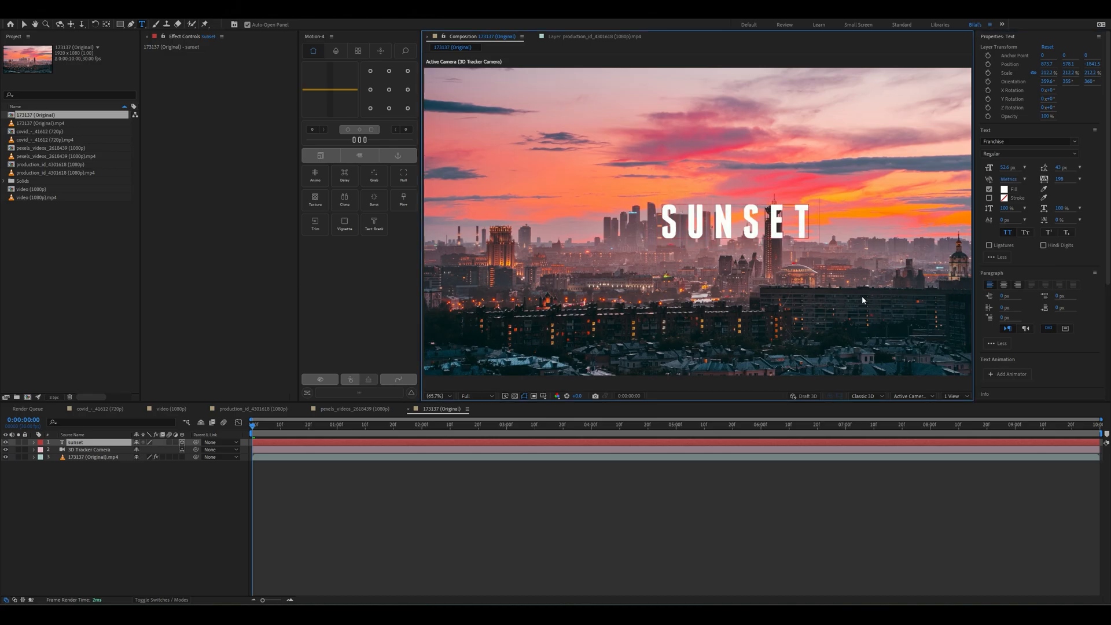
# Set the title's tracking to 0, enlarge its font and place the word centrally over the skyscraper cluster.
pyautogui.moveTo(1063, 182); pyautogui.dragTo(1031, 173)
pyautogui.click(731, 509)
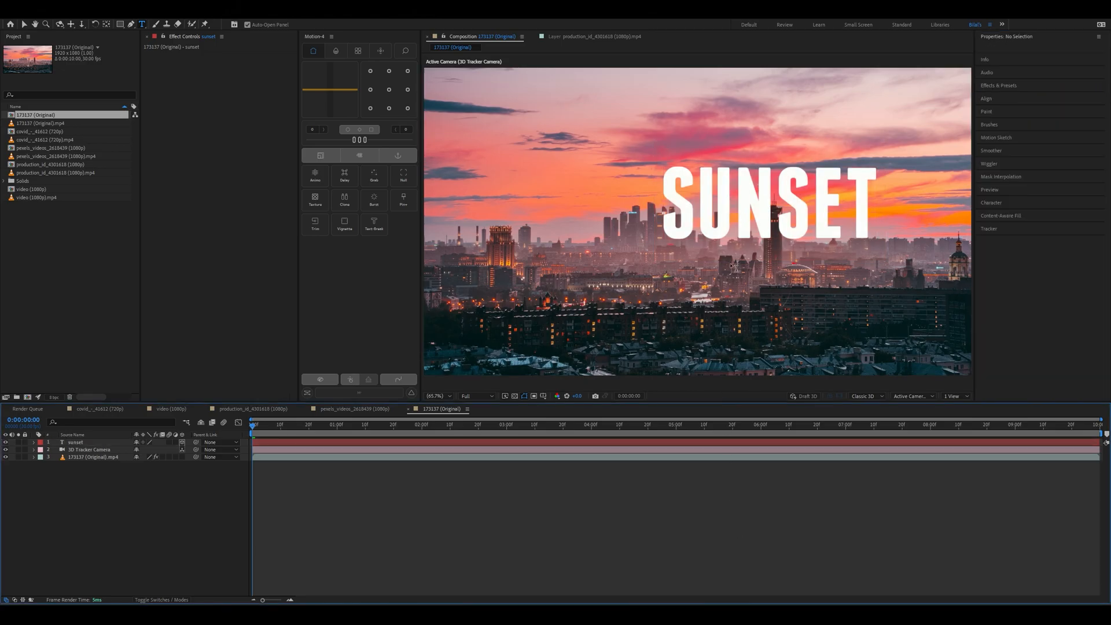
pyautogui.press('v')
pyautogui.moveTo(784, 206); pyautogui.dragTo(674, 204)
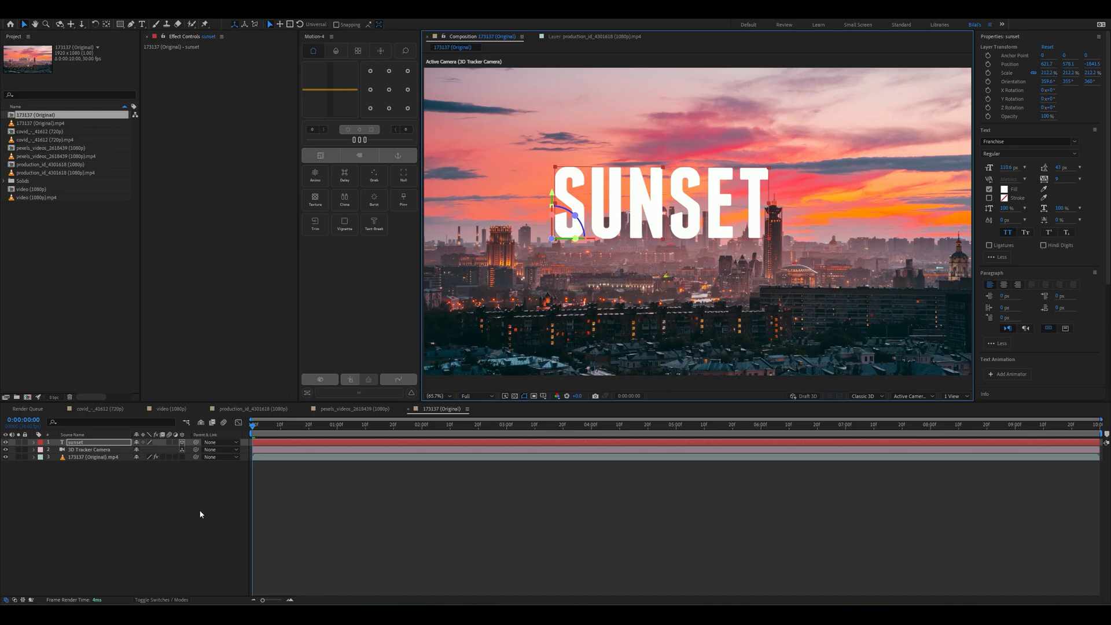
pyautogui.moveTo(252, 427); pyautogui.dragTo(250, 575)
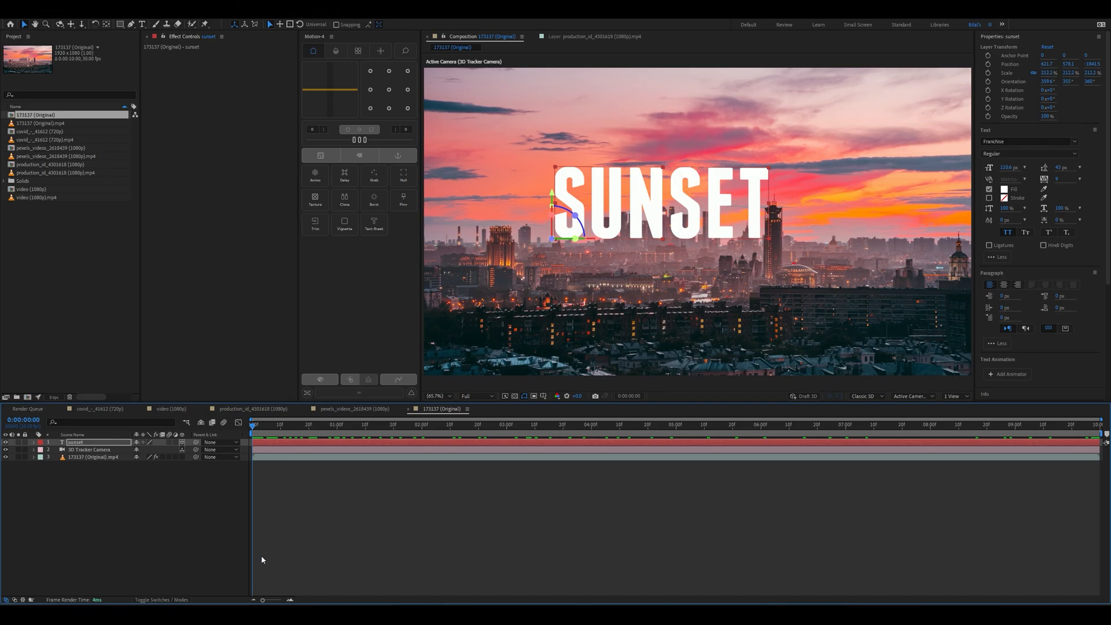
# Duplicate the footage layer, remove the 3D Camera Tracker from the copy and place the copy above the sunset title.
pyautogui.click(325, 467)
pyautogui.click(323, 460)
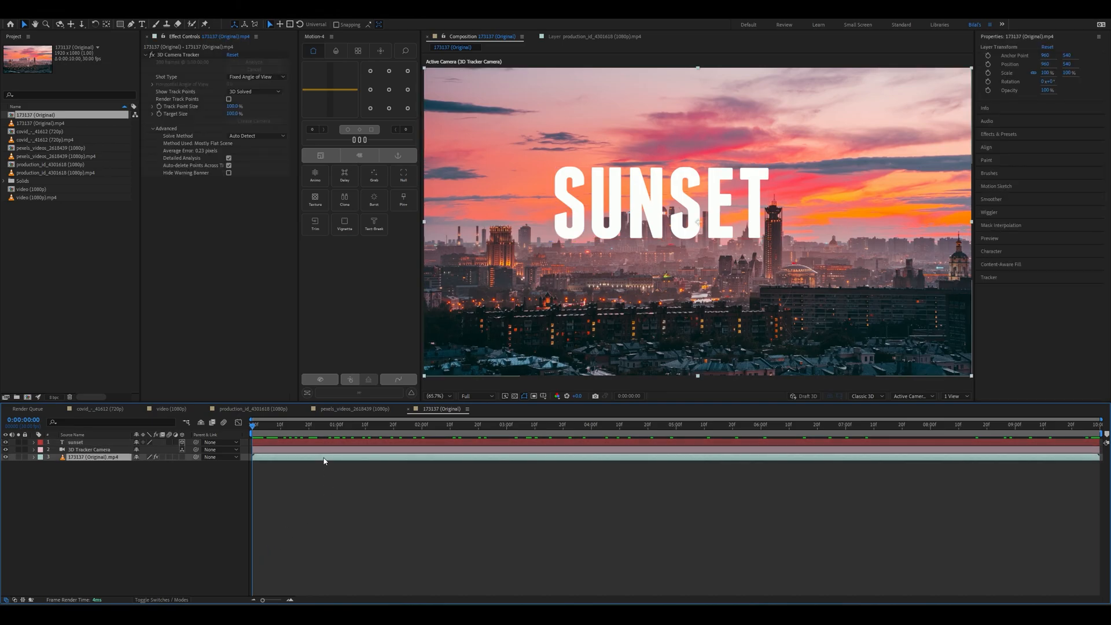
pyautogui.hotkey('ctrl', 'd')
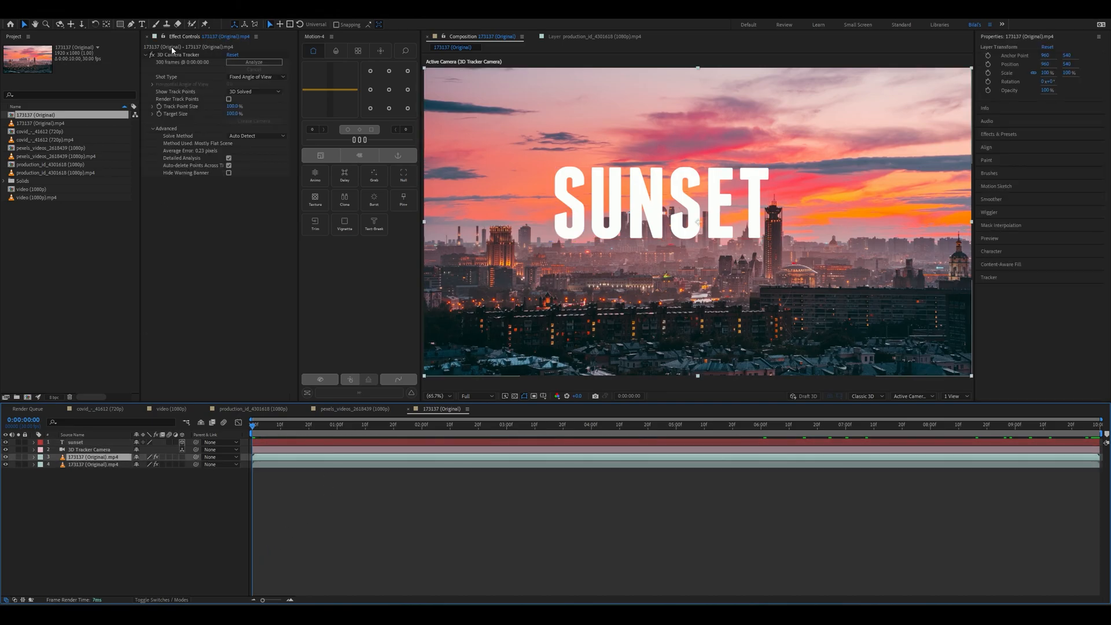
pyautogui.click(173, 55)
pyautogui.press('Delete')
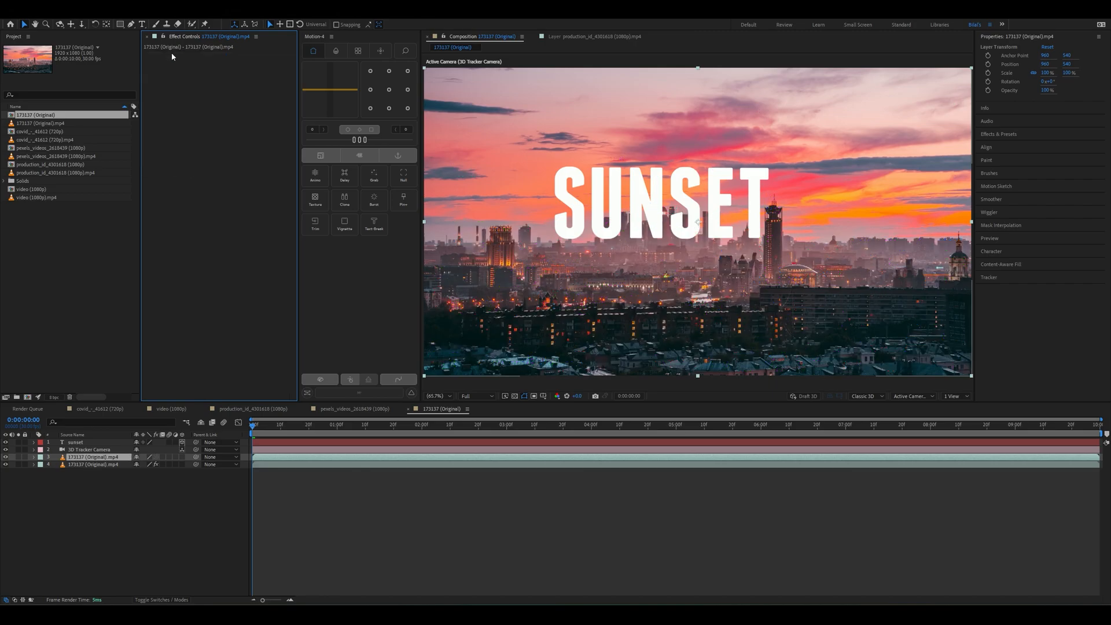
pyautogui.moveTo(104, 458); pyautogui.dragTo(104, 443)
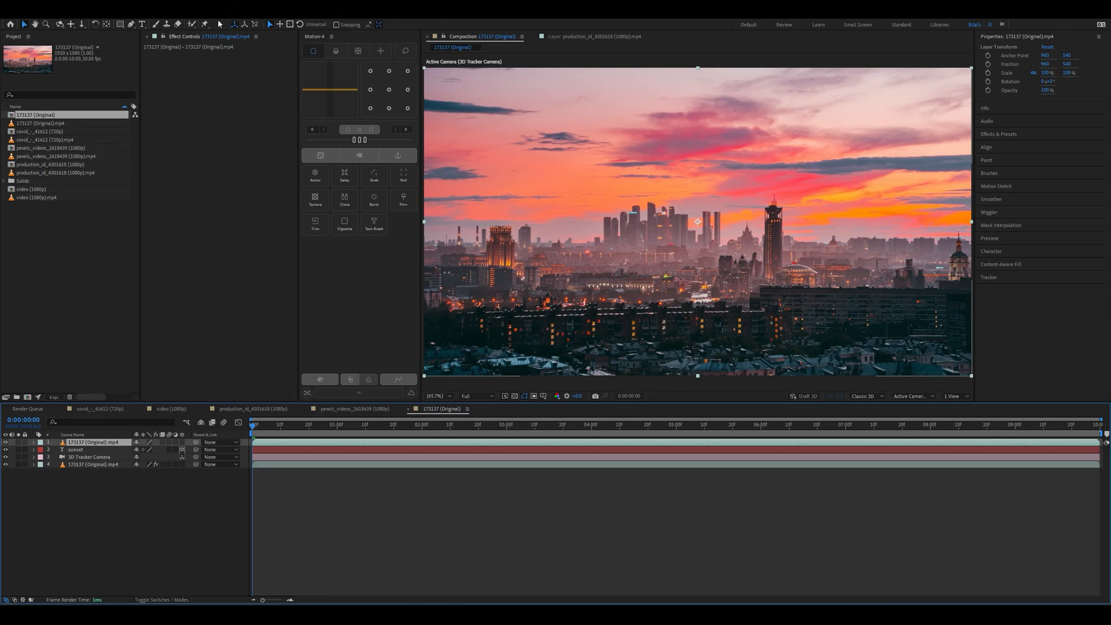
# Select the skyscraper cluster on the upper footage layer with the Roto Brush, including the low building at its left end.
pyautogui.click(131, 24)
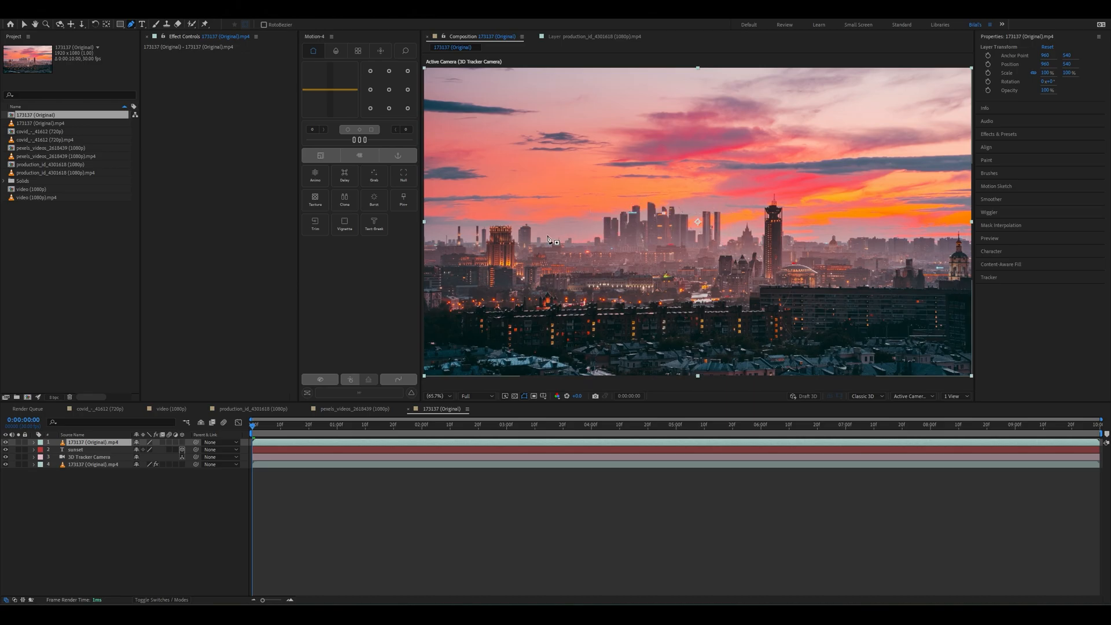
pyautogui.click(193, 25)
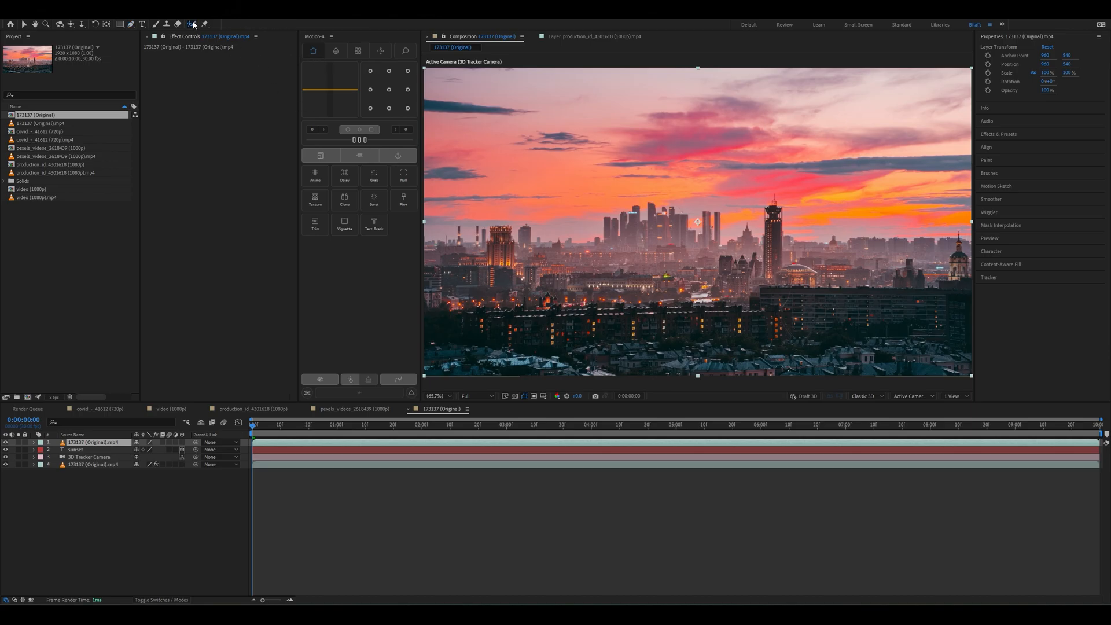
pyautogui.doubleClick(437, 443)
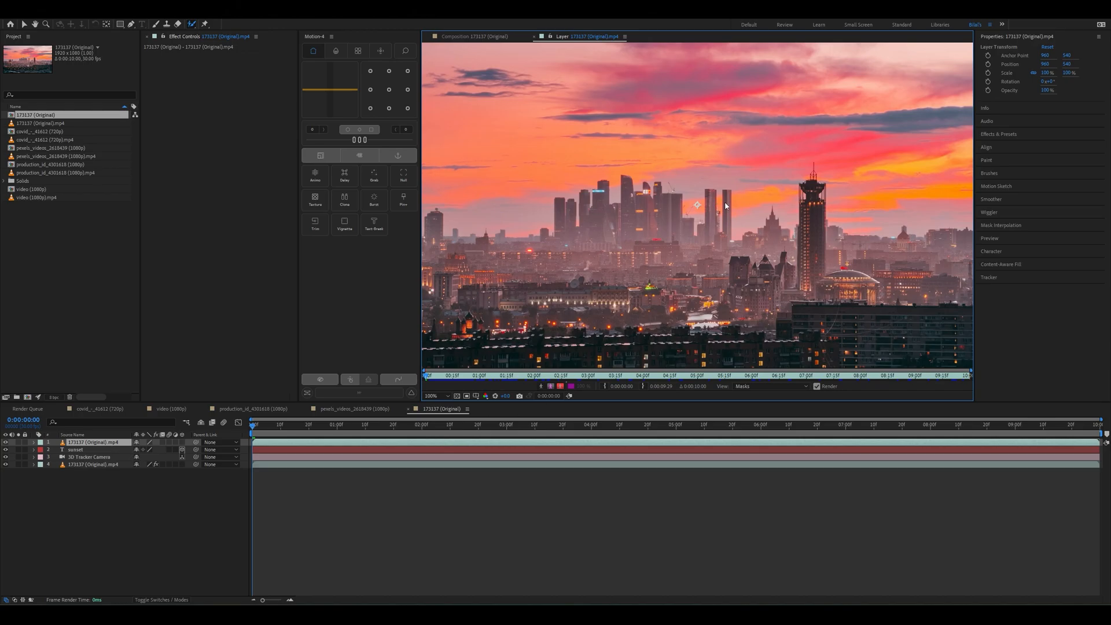
pyautogui.moveTo(726, 190)
pyautogui.mouseDown()
pyautogui.moveTo(722, 237)
pyautogui.moveTo(709, 194)
pyautogui.moveTo(712, 234)
pyautogui.moveTo(699, 223)
pyautogui.moveTo(689, 237)
pyautogui.moveTo(656, 186)
pyautogui.moveTo(646, 201)
pyautogui.moveTo(626, 184)
pyautogui.moveTo(622, 208)
pyautogui.moveTo(608, 210)
pyautogui.moveTo(602, 188)
pyautogui.moveTo(597, 216)
pyautogui.moveTo(586, 195)
pyautogui.moveTo(569, 215)
pyautogui.mouseUp()
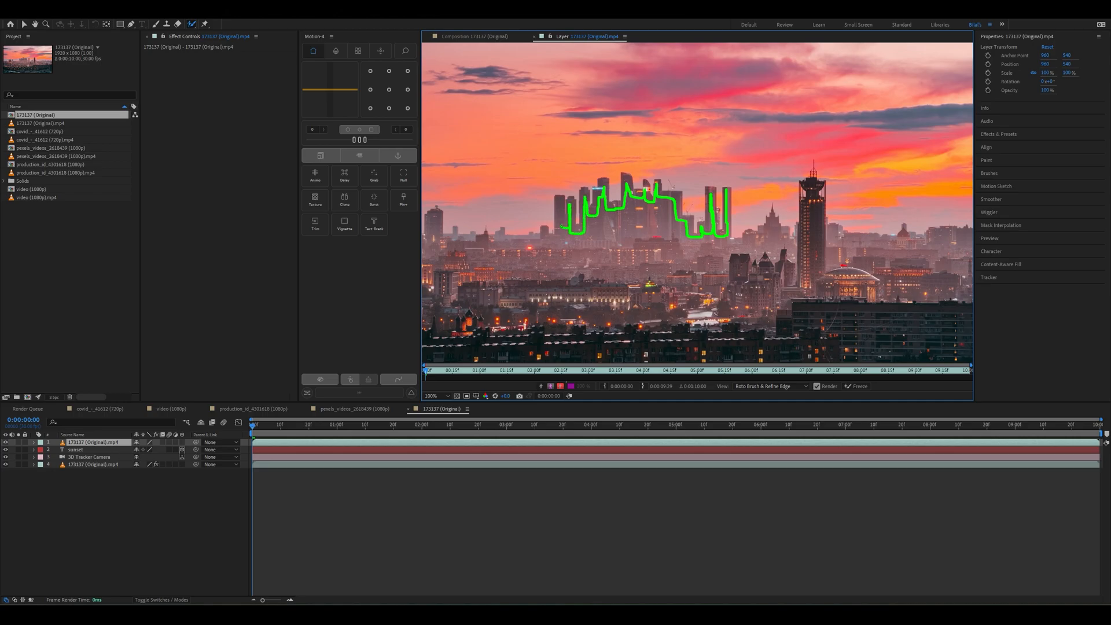
pyautogui.moveTo(560, 223)
pyautogui.mouseDown()
pyautogui.moveTo(559, 237)
pyautogui.moveTo(544, 230)
pyautogui.mouseUp()
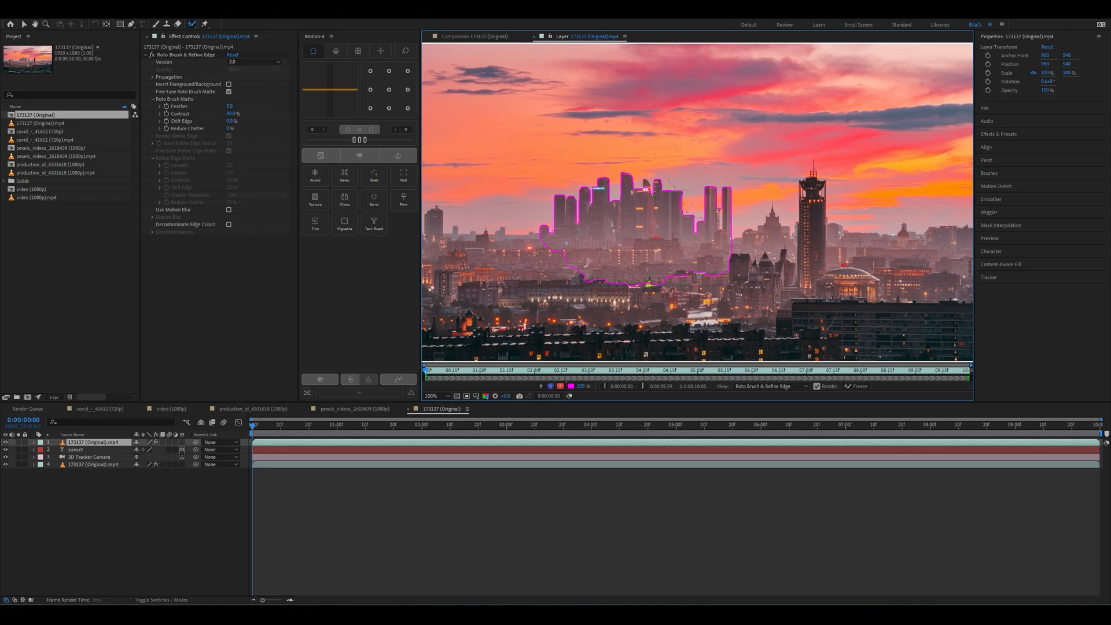
# Exclude the sky gap between the two slim towers at the cluster's right end from the Roto Brush selection.
pyautogui.scroll(1, 655, 193)
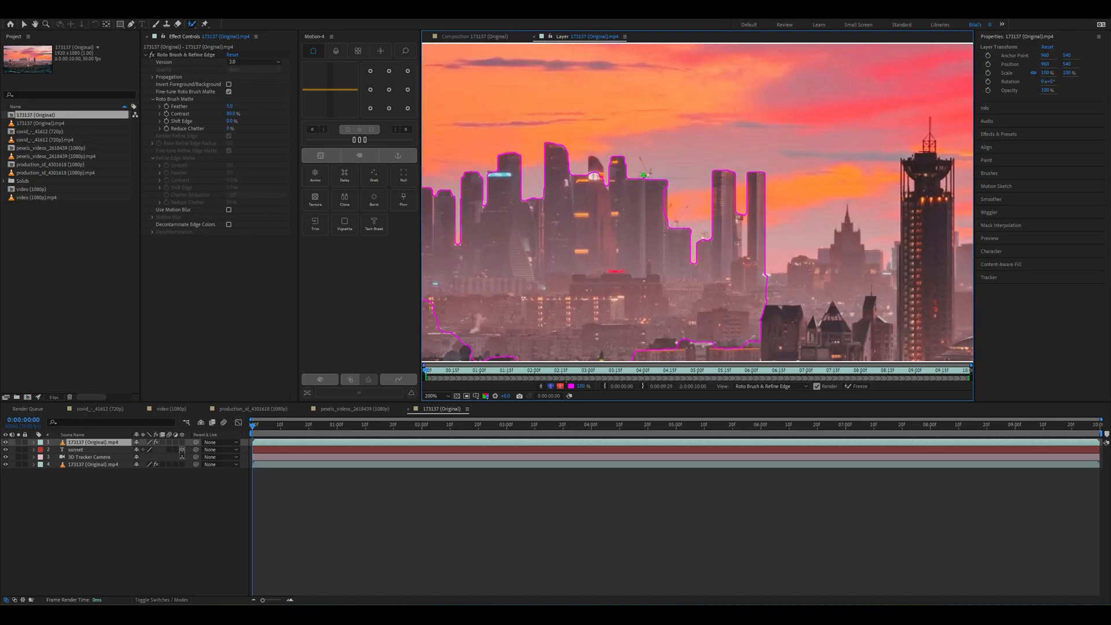
pyautogui.click(593, 165)
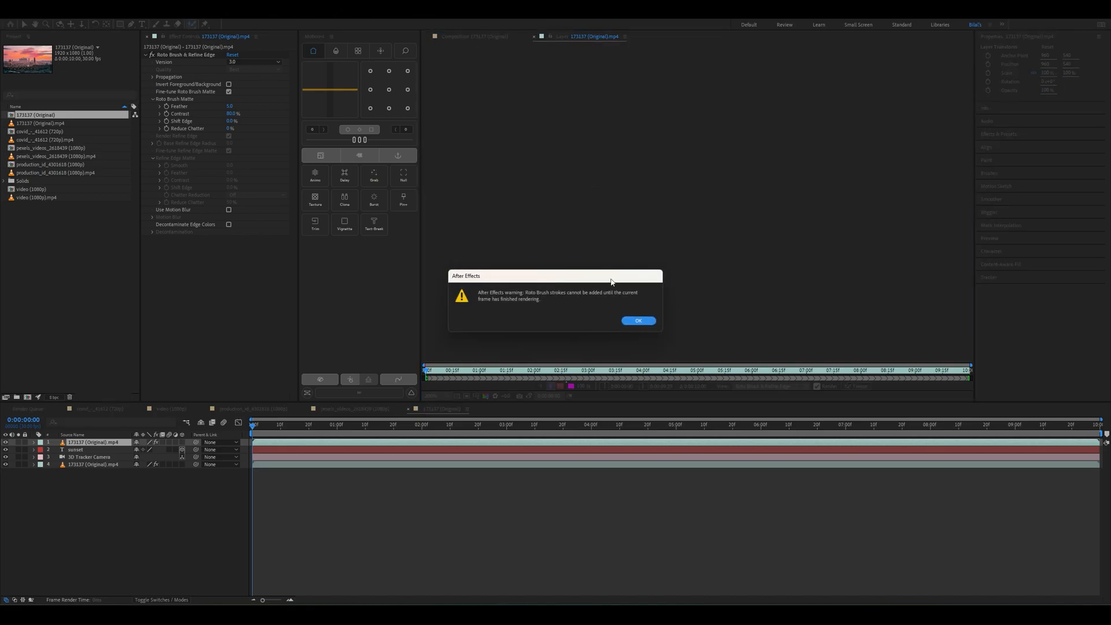
pyautogui.click(633, 322)
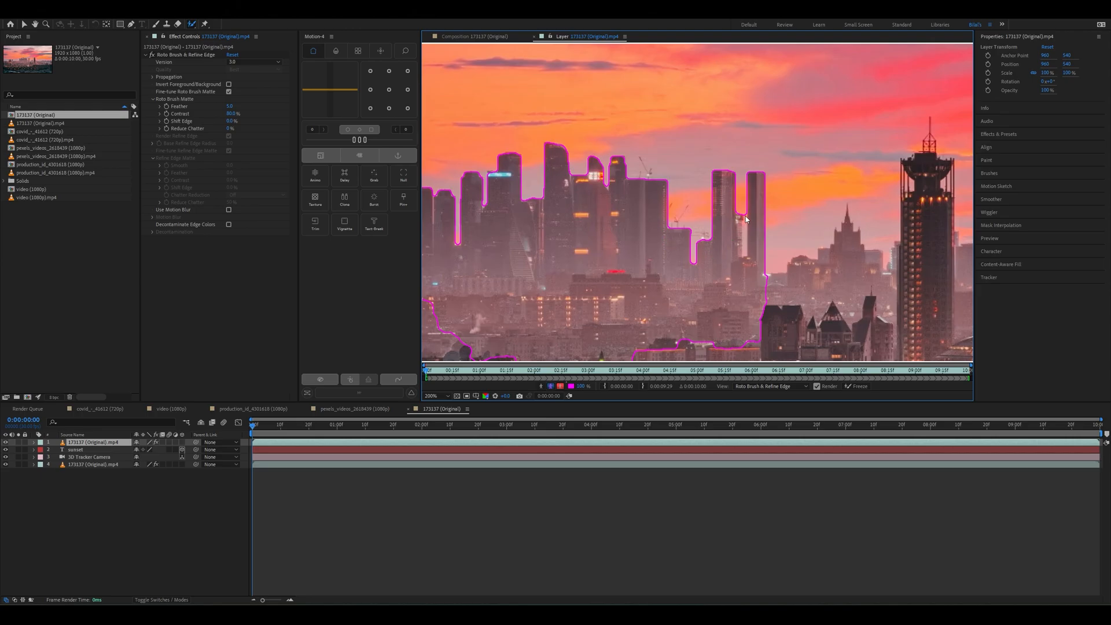
pyautogui.moveTo(745, 216); pyautogui.dragTo(744, 253)
pyautogui.moveTo(642, 265); pyautogui.dragTo(737, 256)
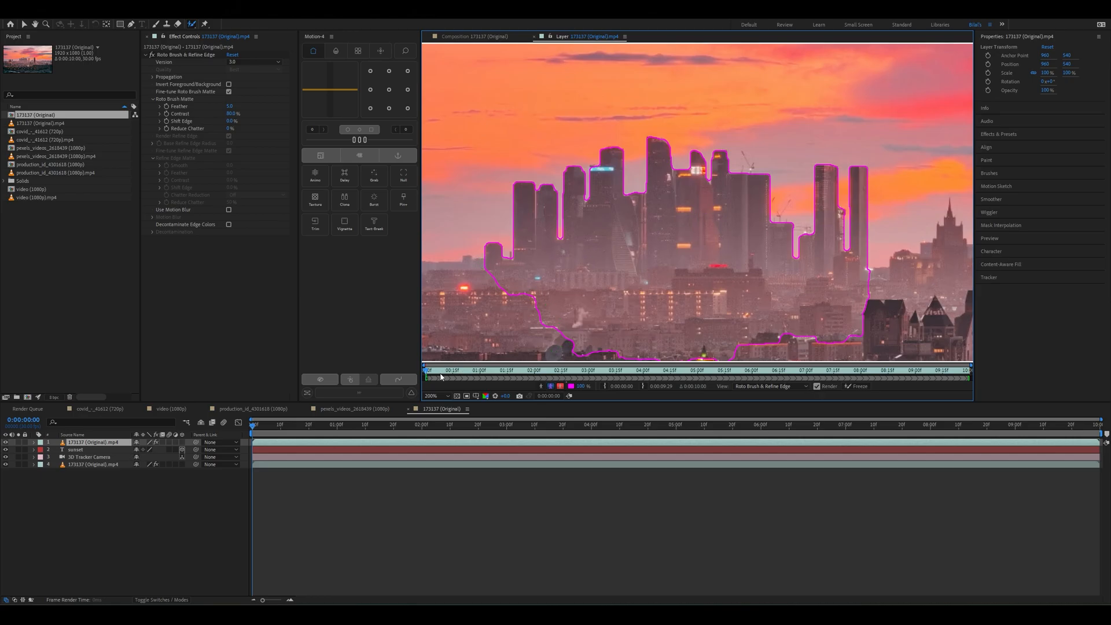
# Propagate the Roto Brush selection to 0:00:02:17 and correct it at the low left building and between the two slim towers.
pyautogui.moveTo(428, 375); pyautogui.dragTo(567, 378)
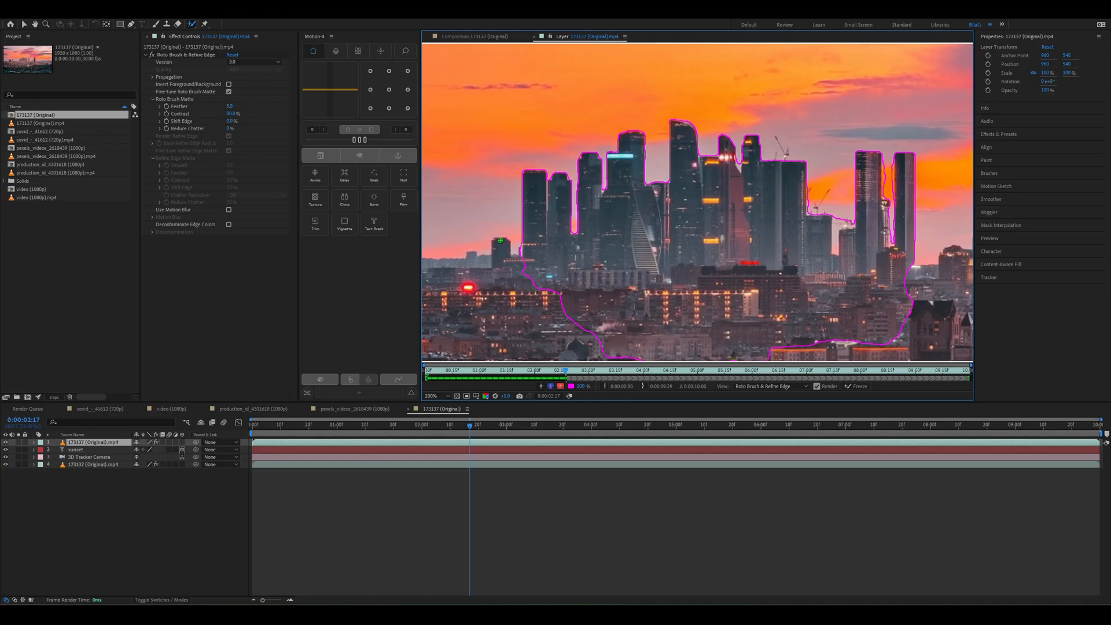
pyautogui.moveTo(501, 244); pyautogui.dragTo(533, 276)
pyautogui.moveTo(892, 212); pyautogui.dragTo(890, 244)
# Check the corrected Roto Brush outline on the frames from 0:00:02:13 back to the start of the layer.
pyautogui.moveTo(567, 375)
pyautogui.mouseDown()
pyautogui.moveTo(549, 379)
pyautogui.moveTo(559, 378)
pyautogui.mouseUp()
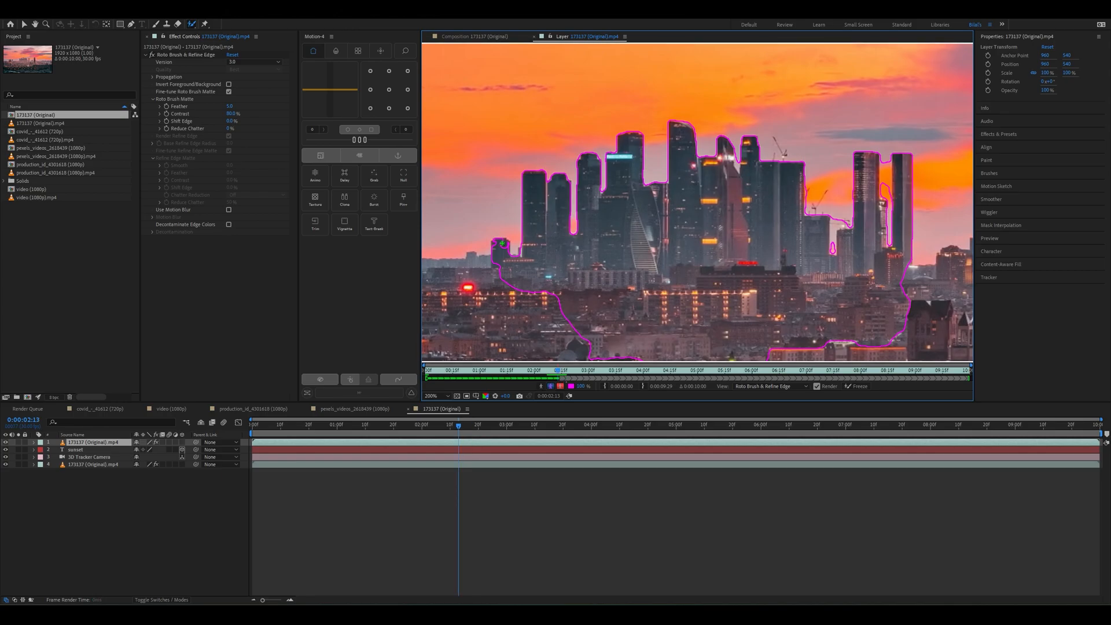
pyautogui.moveTo(560, 375)
pyautogui.mouseDown()
pyautogui.moveTo(418, 388)
pyautogui.moveTo(554, 384)
pyautogui.mouseUp()
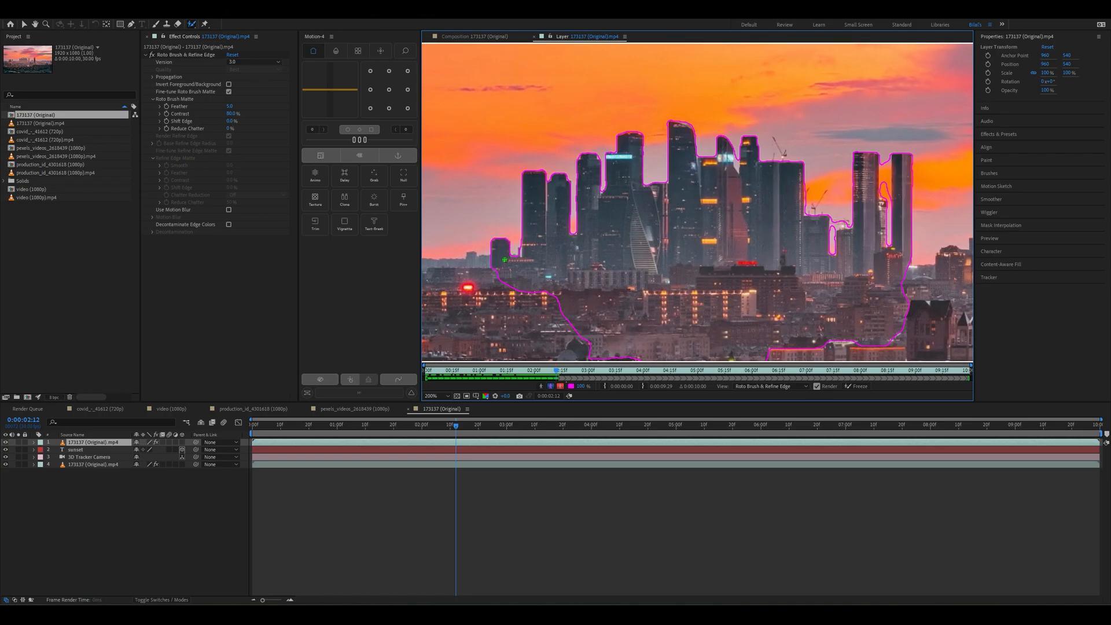
pyautogui.moveTo(558, 372); pyautogui.dragTo(552, 374)
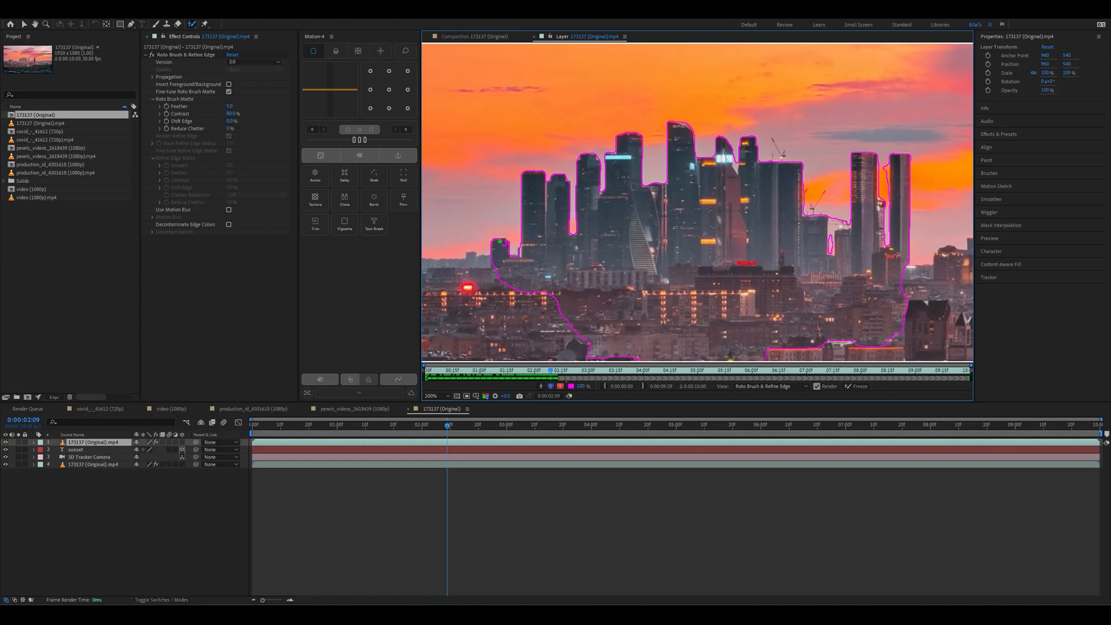
pyautogui.moveTo(553, 373); pyautogui.dragTo(544, 372)
pyautogui.moveTo(523, 374); pyautogui.dragTo(421, 371)
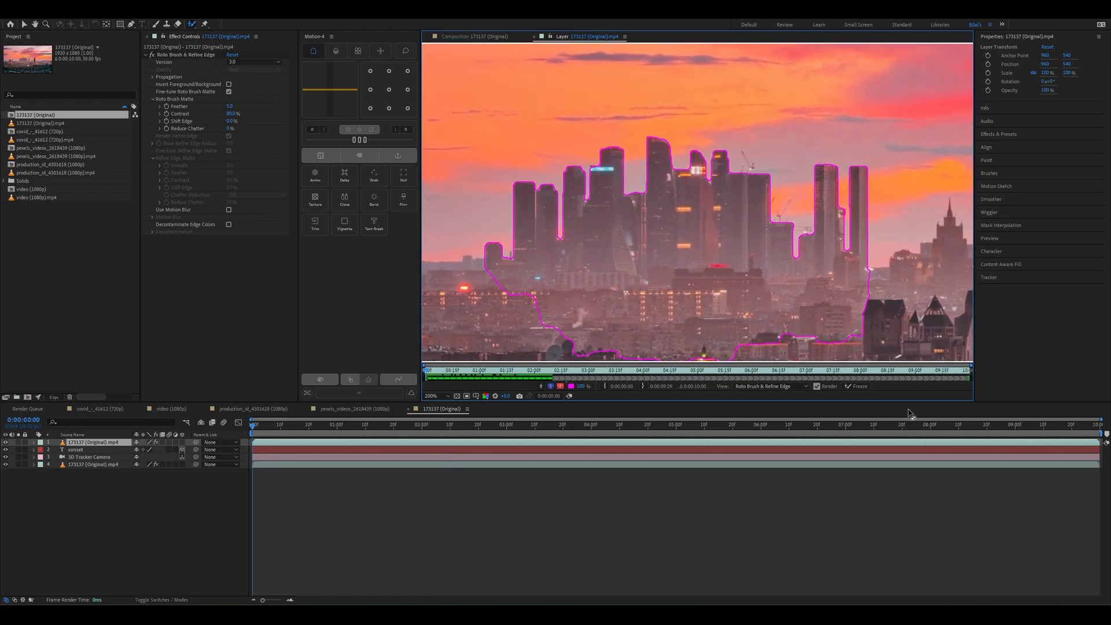
# Freeze the Roto Brush propagation, stop it about halfway through the clip and go to 0:00:05:00.
pyautogui.click(860, 387)
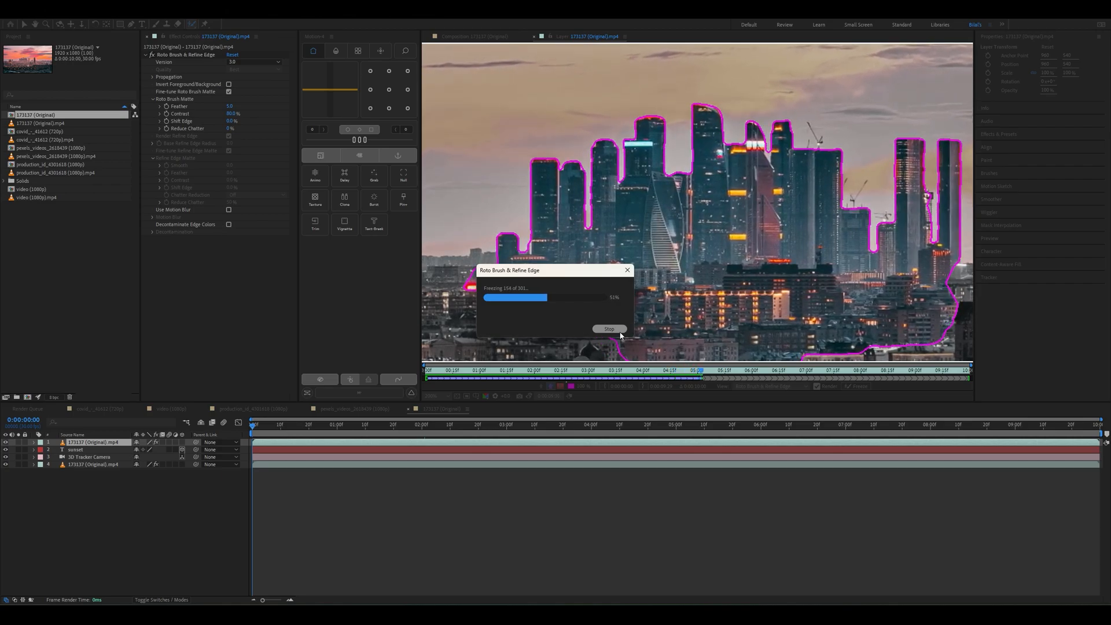
pyautogui.click(620, 331)
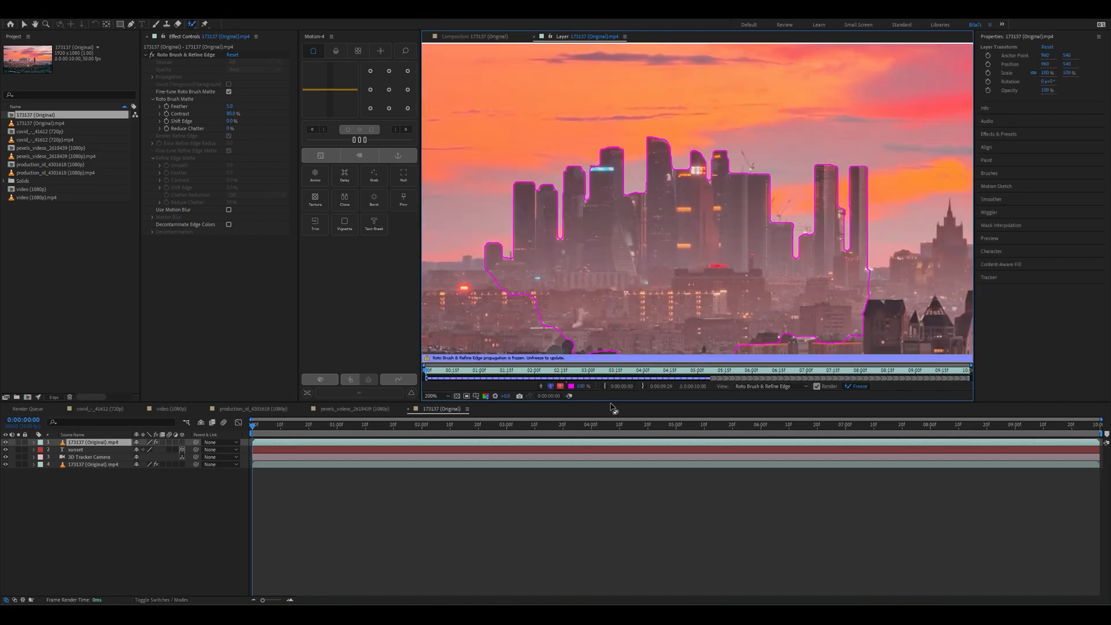
pyautogui.moveTo(628, 431); pyautogui.dragTo(677, 432)
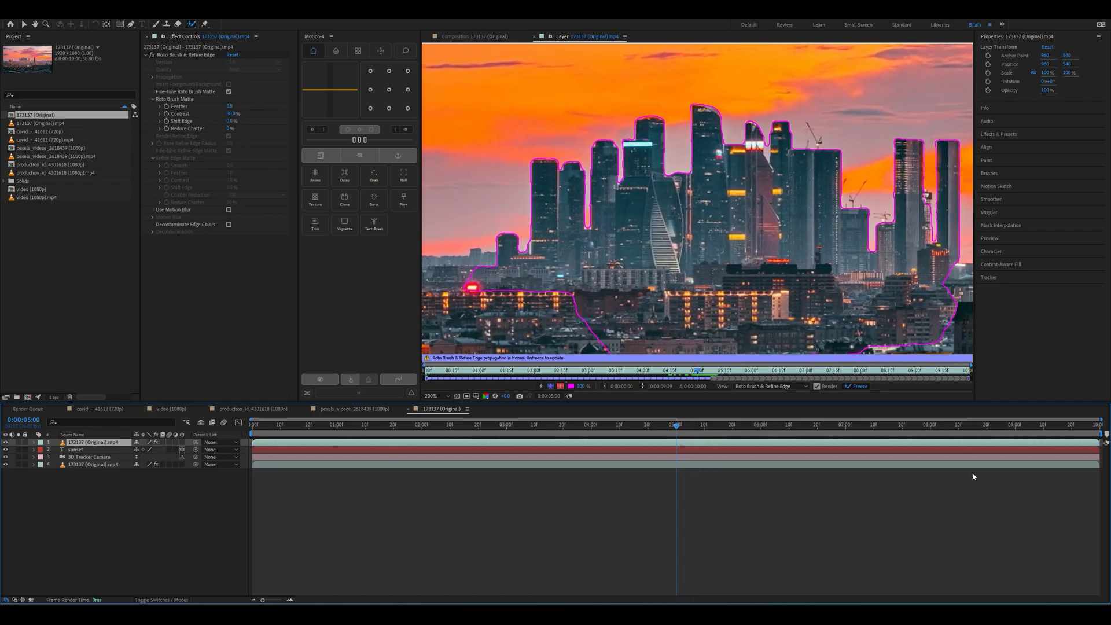
# Trim the composition to the work area ending at 0:00:05:00 and view the composite from its first frame.
pyautogui.rightClick(664, 433)
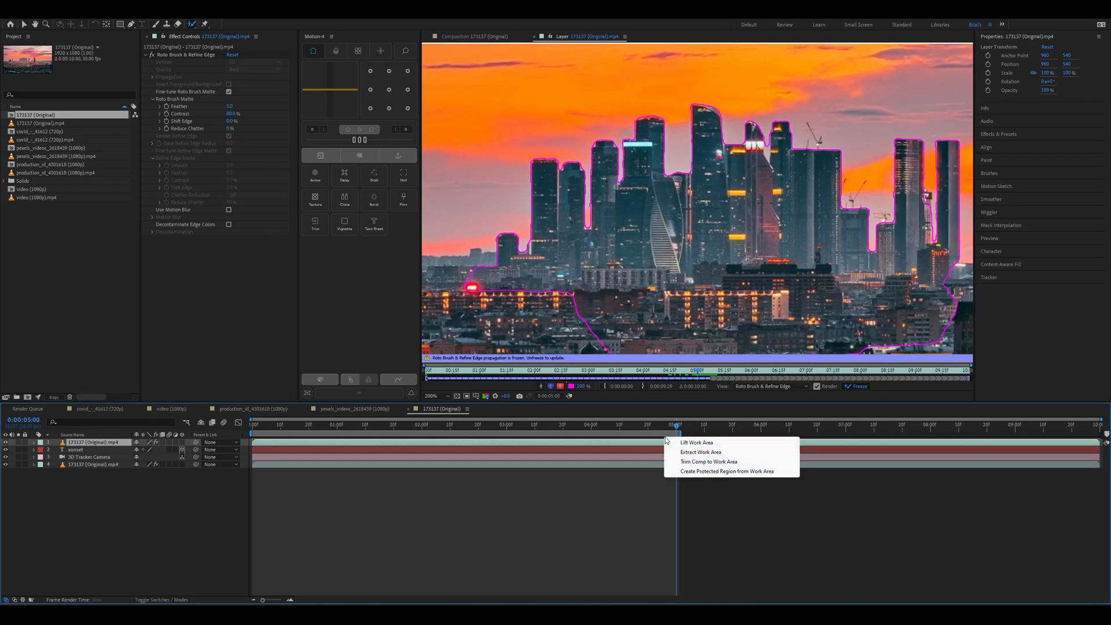
pyautogui.click(684, 463)
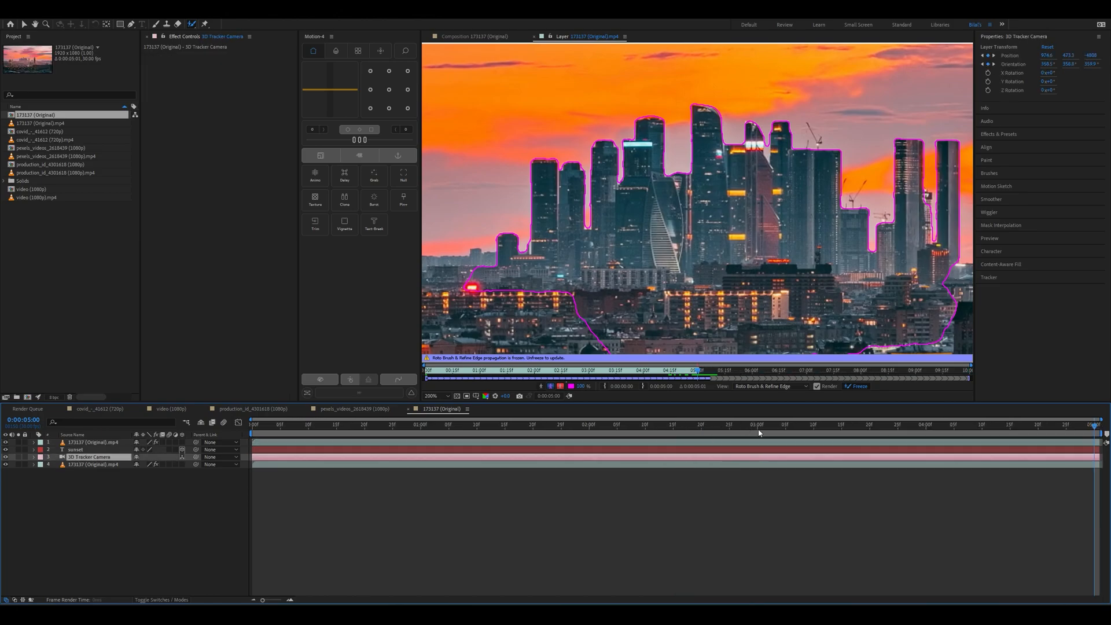
pyautogui.press('Home')
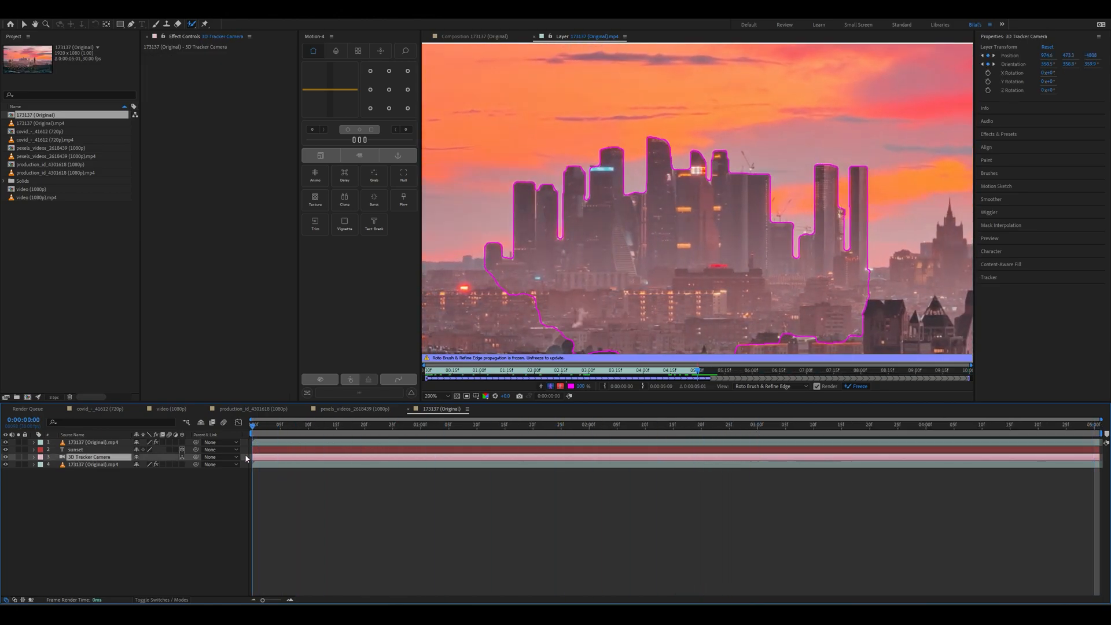
pyautogui.click(475, 36)
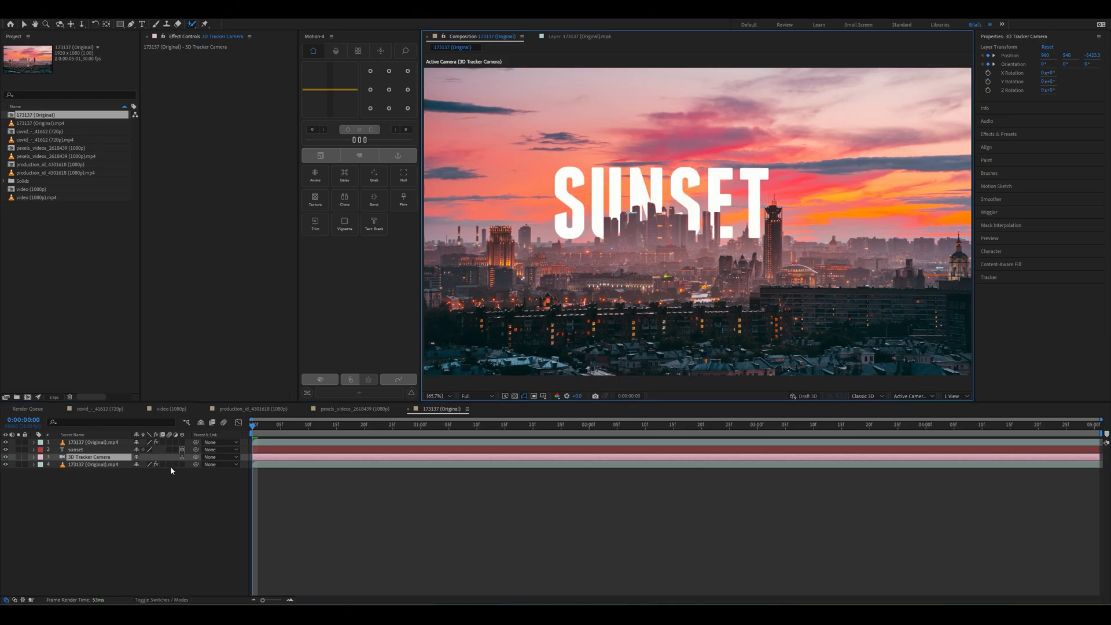
pyautogui.moveTo(254, 432); pyautogui.dragTo(231, 499)
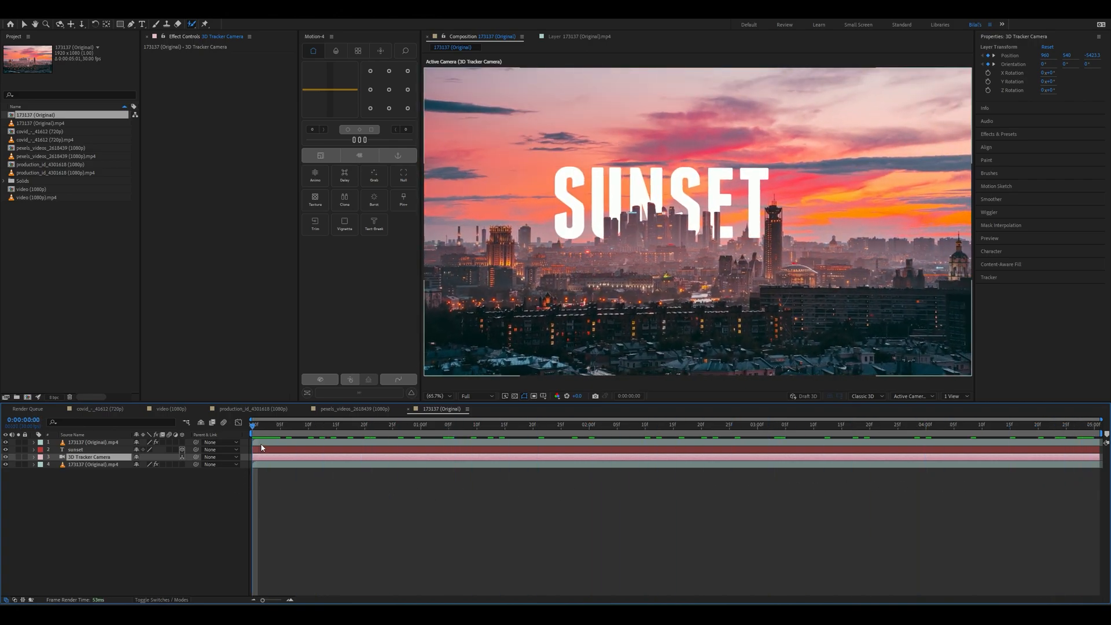
# Apply the Deep Glow effect to the sunset title layer and enable its Unmult option for text.
pyautogui.click(259, 442)
pyautogui.click(262, 451)
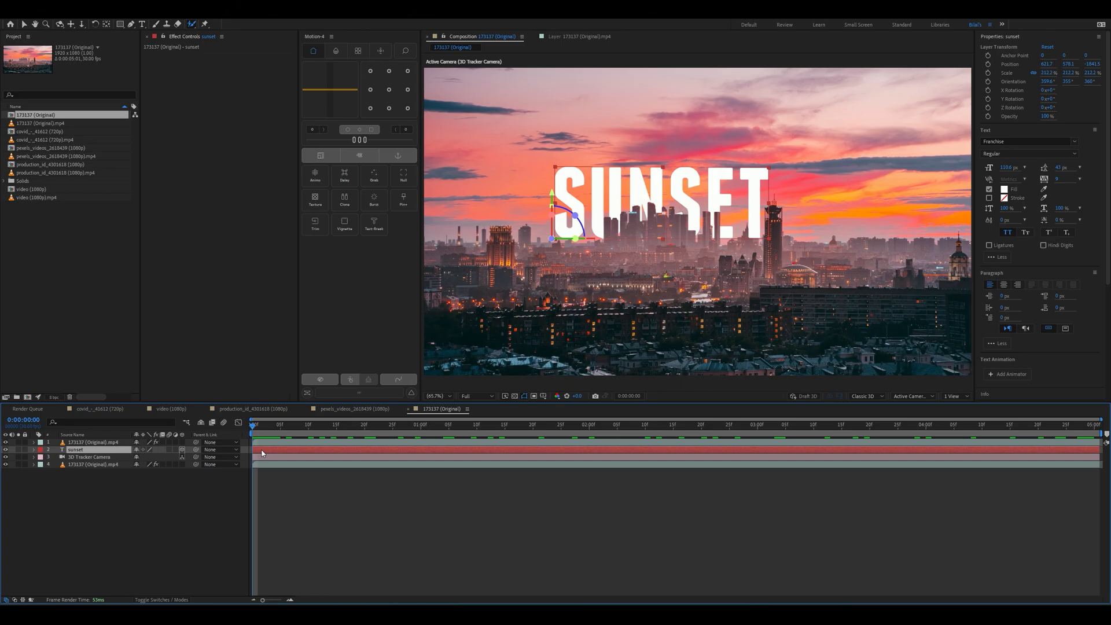
pyautogui.hotkey('ctrl', 'space')
pyautogui.write('depp')
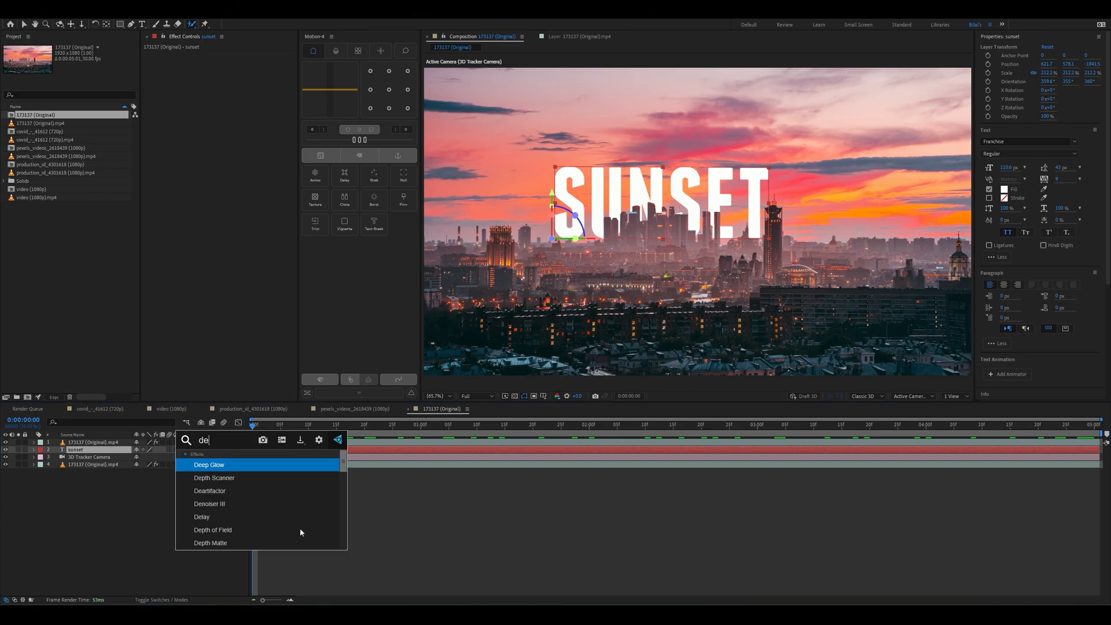
pyautogui.press('BackSpace')
pyautogui.press('BackSpace')
pyautogui.press('Return')
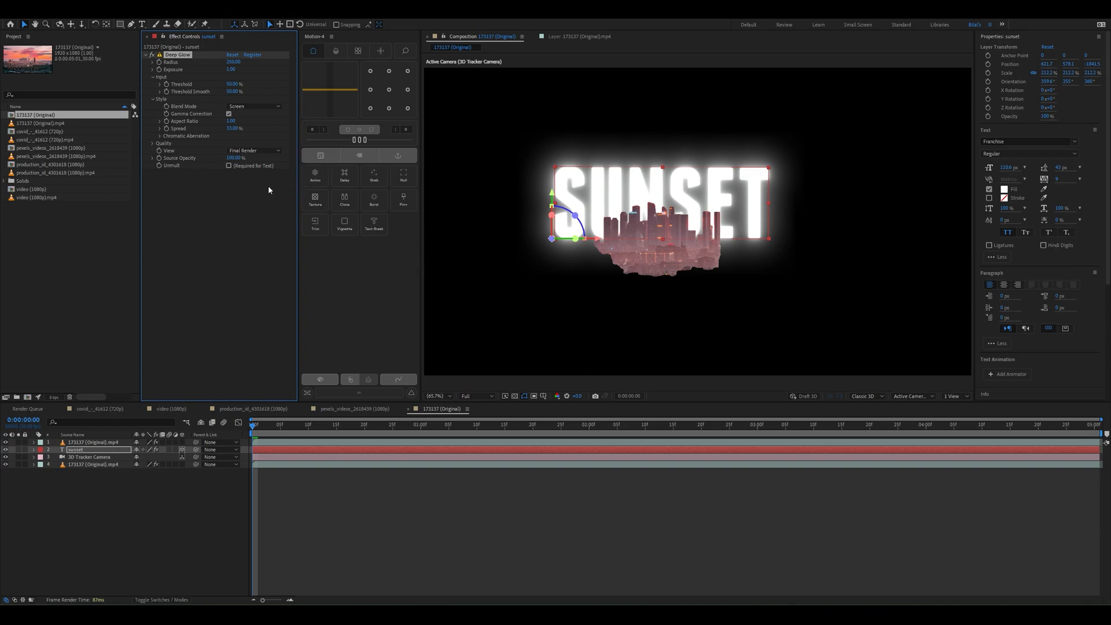
pyautogui.click(228, 166)
# Add a Fill effect with the yellow colour FFC600 to the sunset title and place it above Deep Glow.
pyautogui.hotkey('ctrl', 'space')
pyautogui.write('fill')
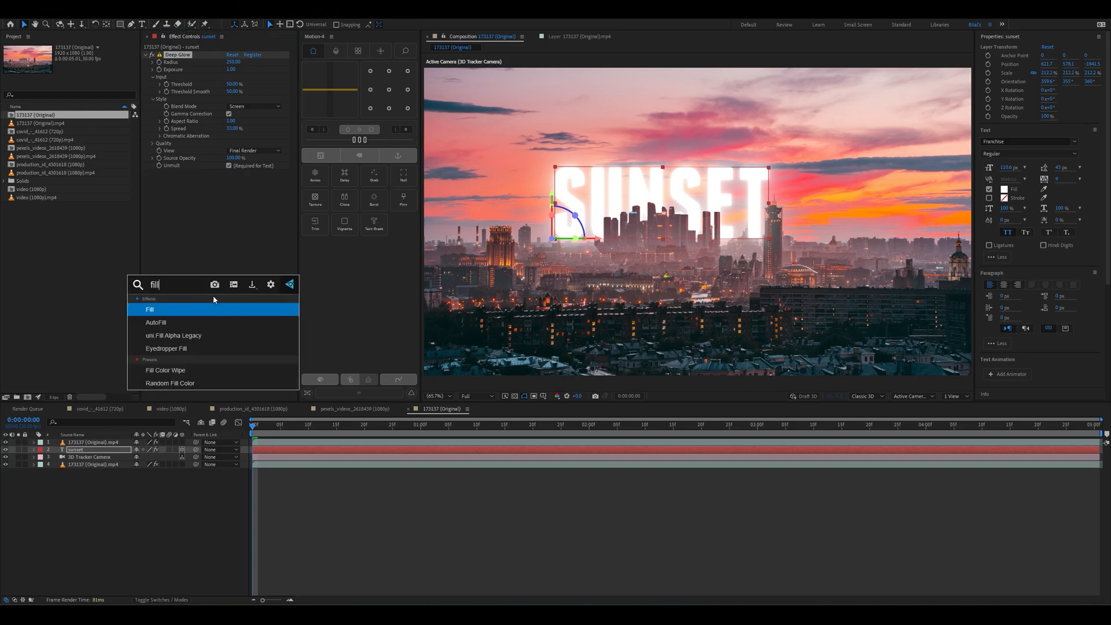
pyautogui.press('Return')
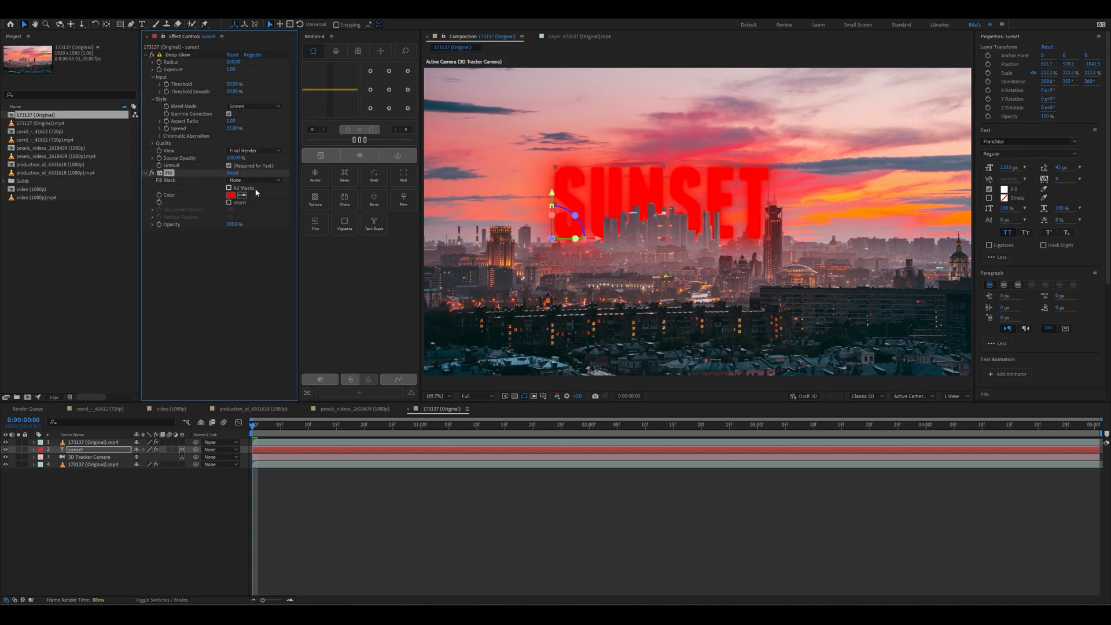
pyautogui.click(230, 195)
pyautogui.click(248, 249)
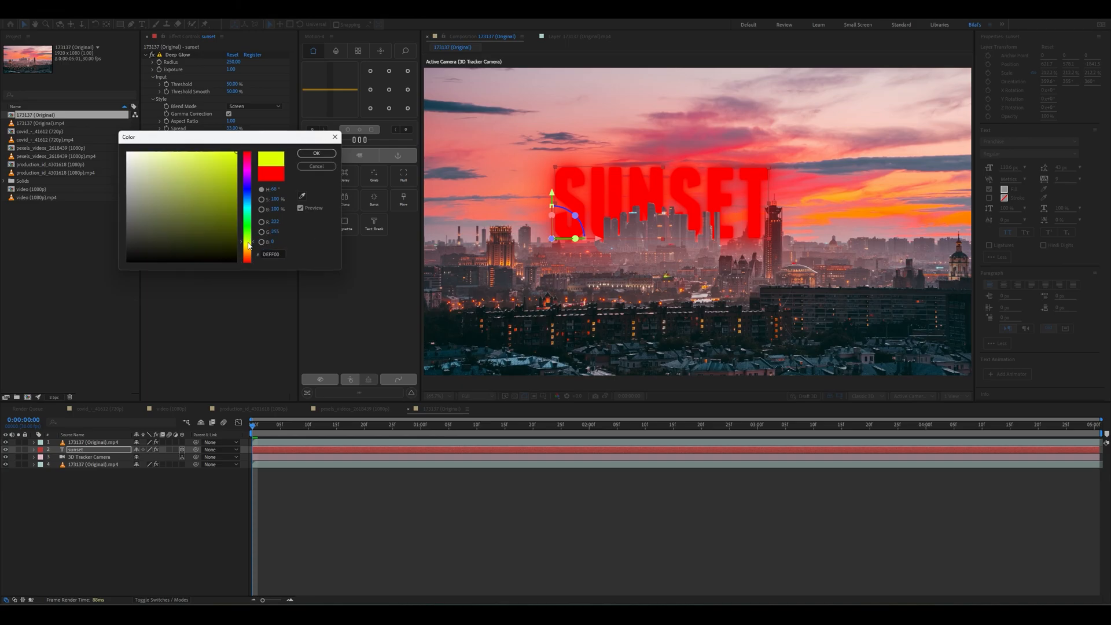
pyautogui.moveTo(248, 250); pyautogui.dragTo(251, 251)
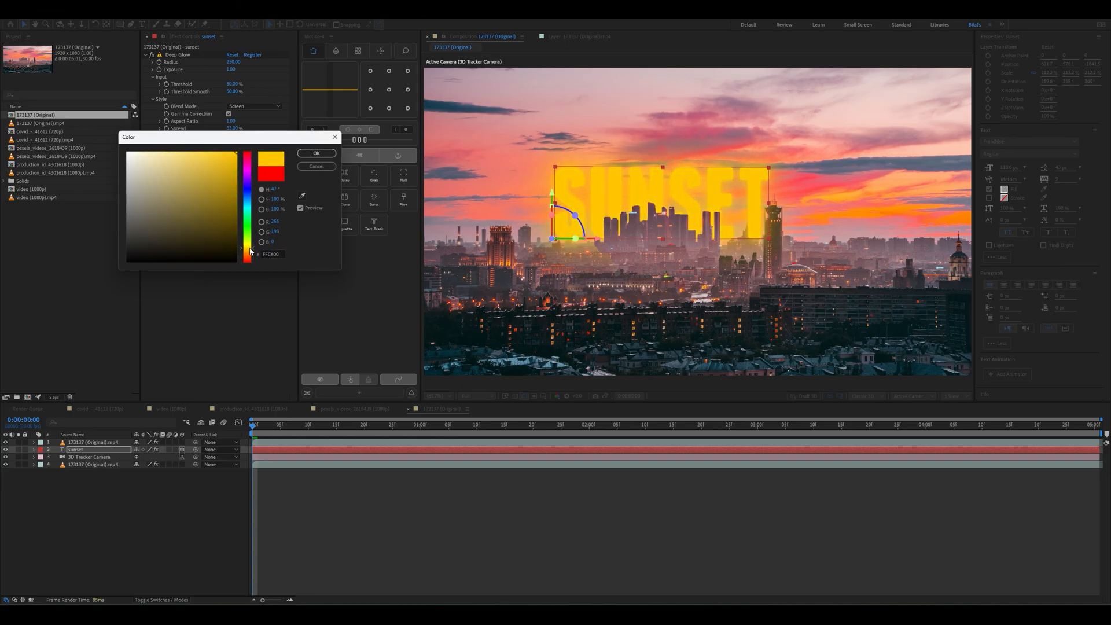
pyautogui.click(317, 153)
pyautogui.moveTo(169, 173); pyautogui.dragTo(180, 56)
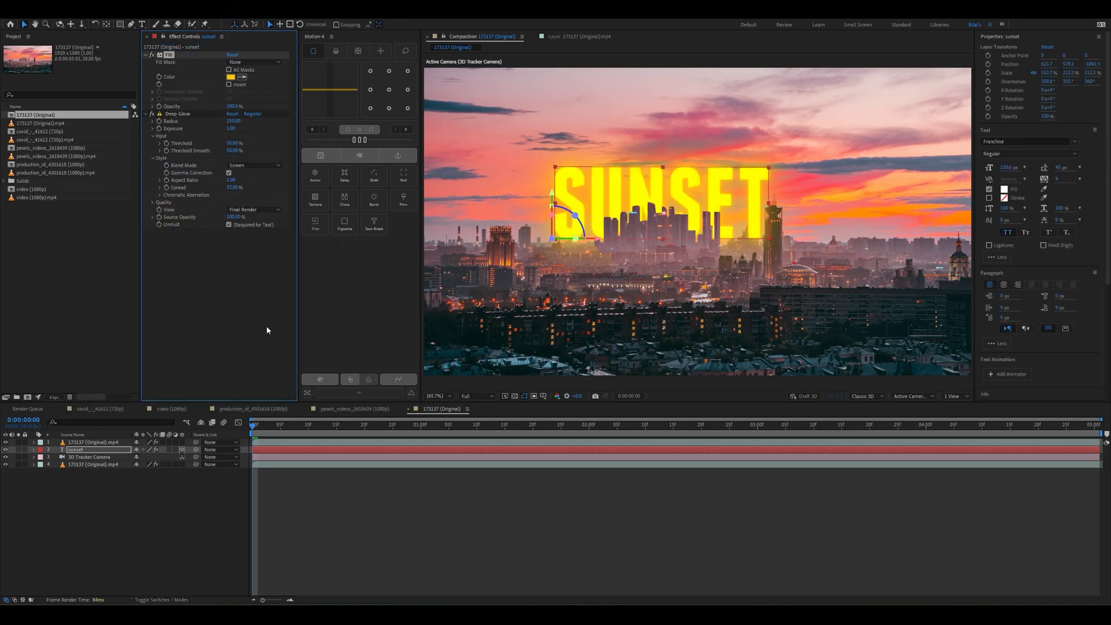
pyautogui.click(360, 529)
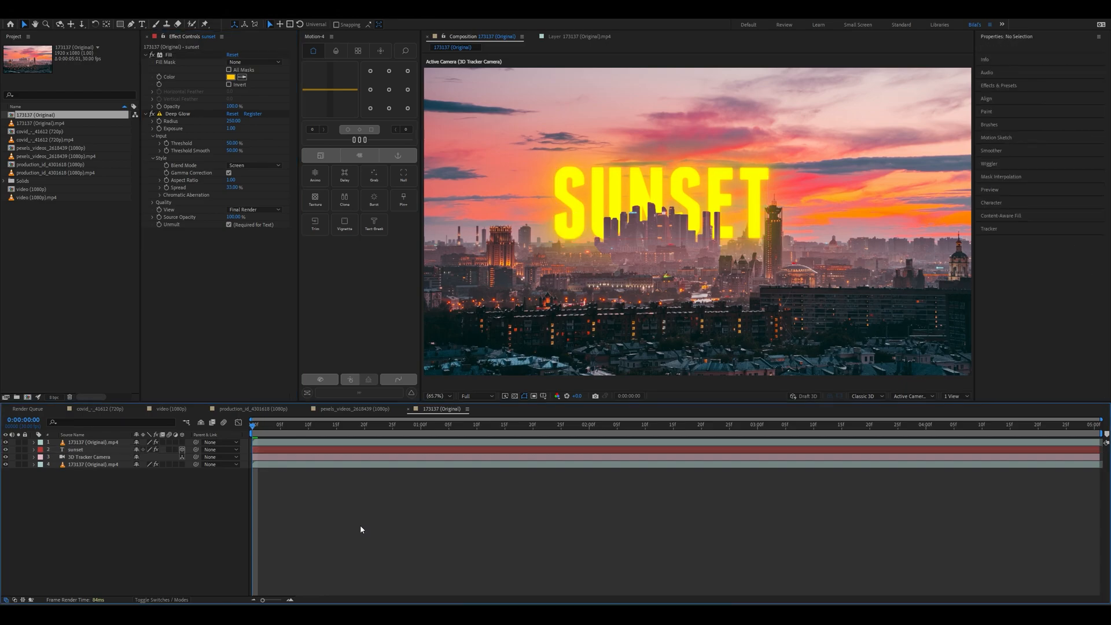